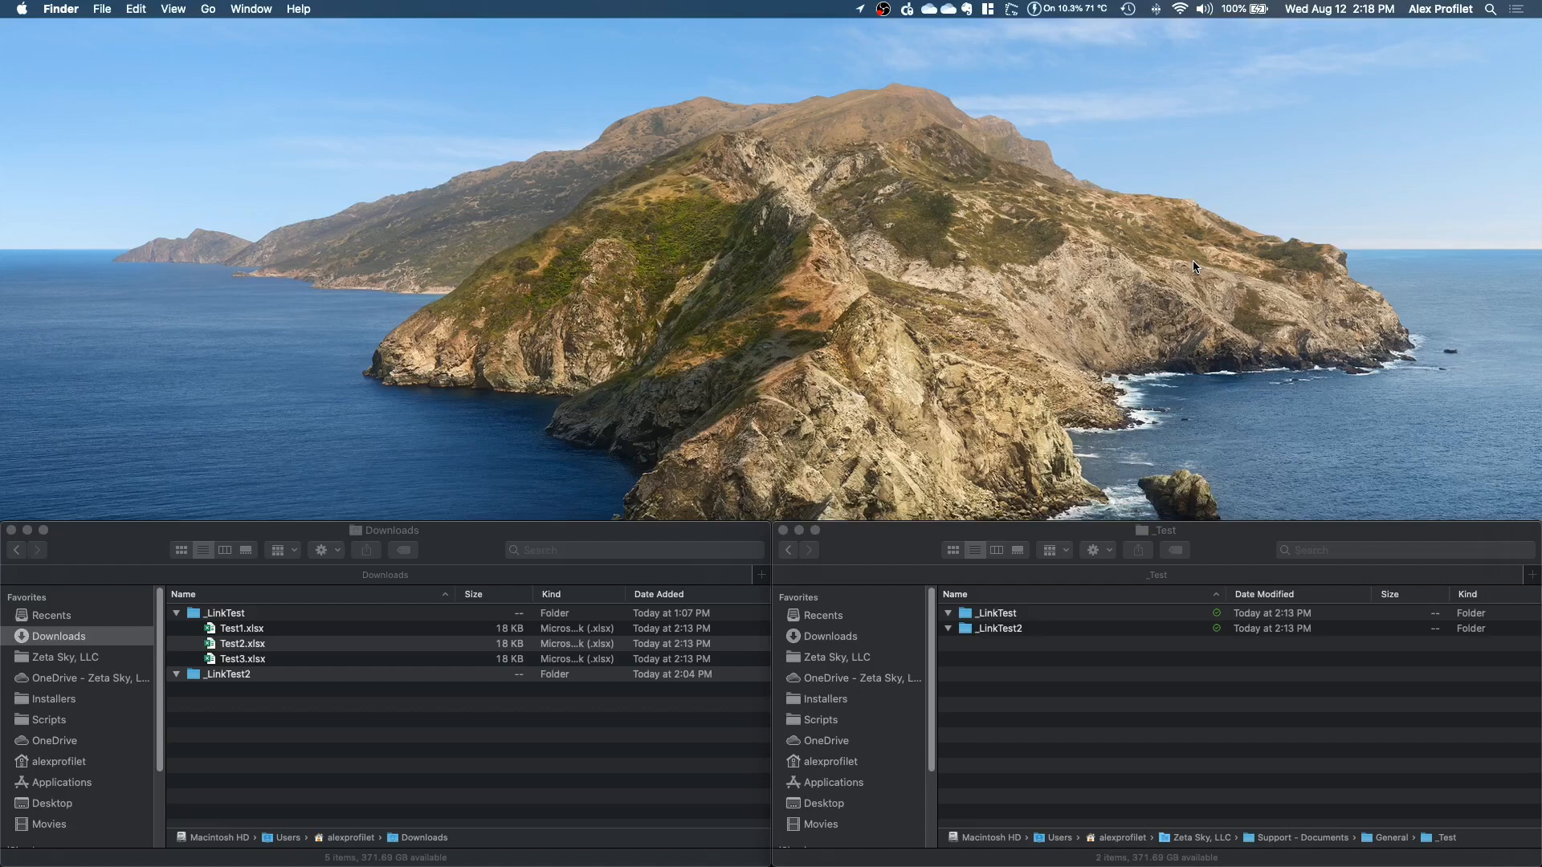
Open Test1.xlsx, Test2.xlsx and Test3.xlsx together from the _LinkTest folder in Downloads, updating their external links
left_click(512, 745)
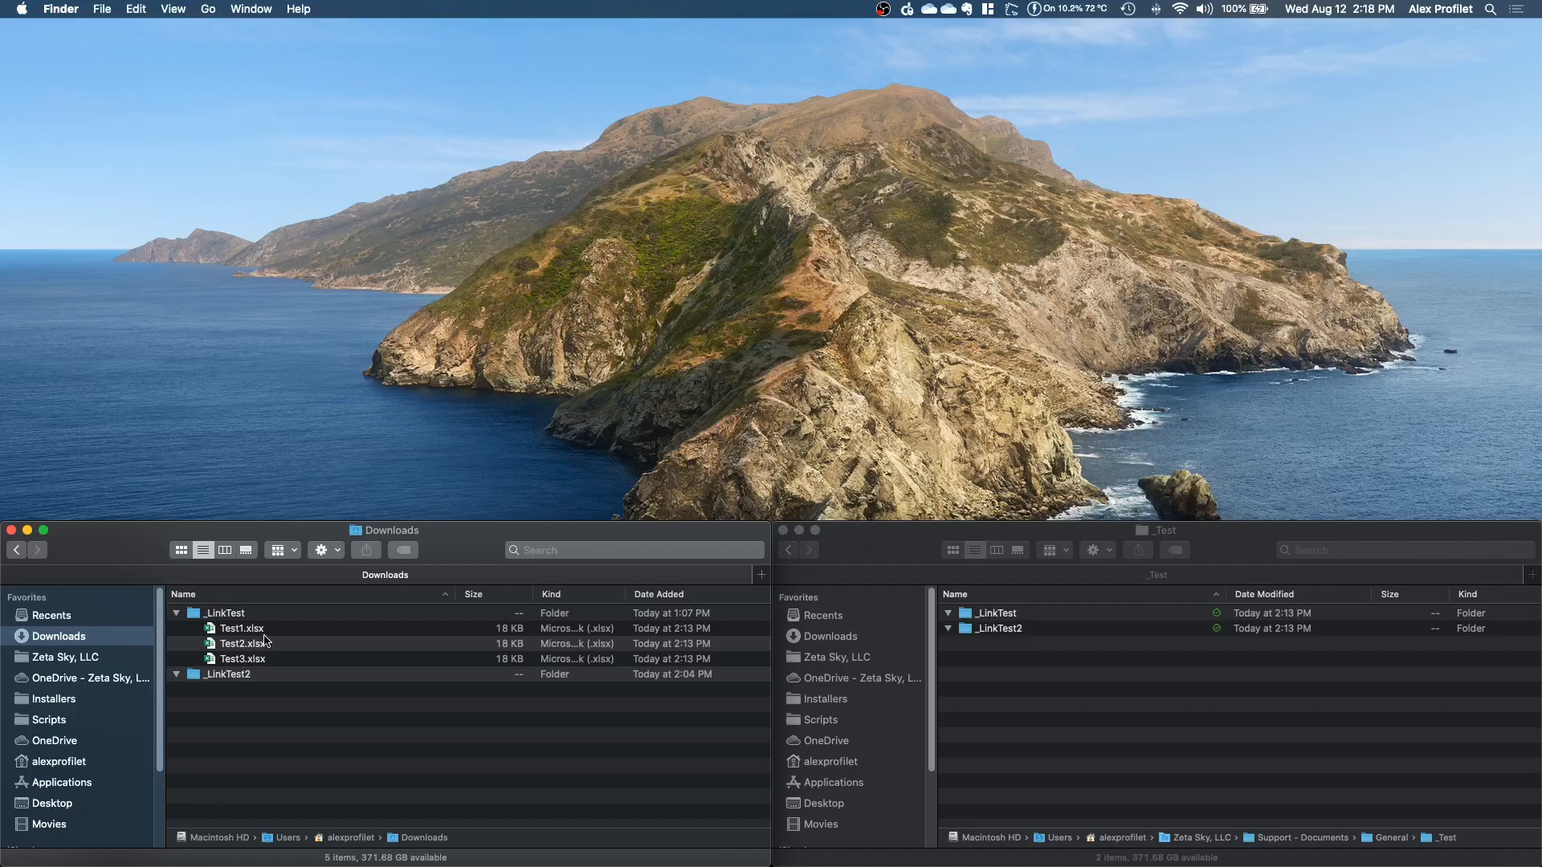
left_click(1244, 560)
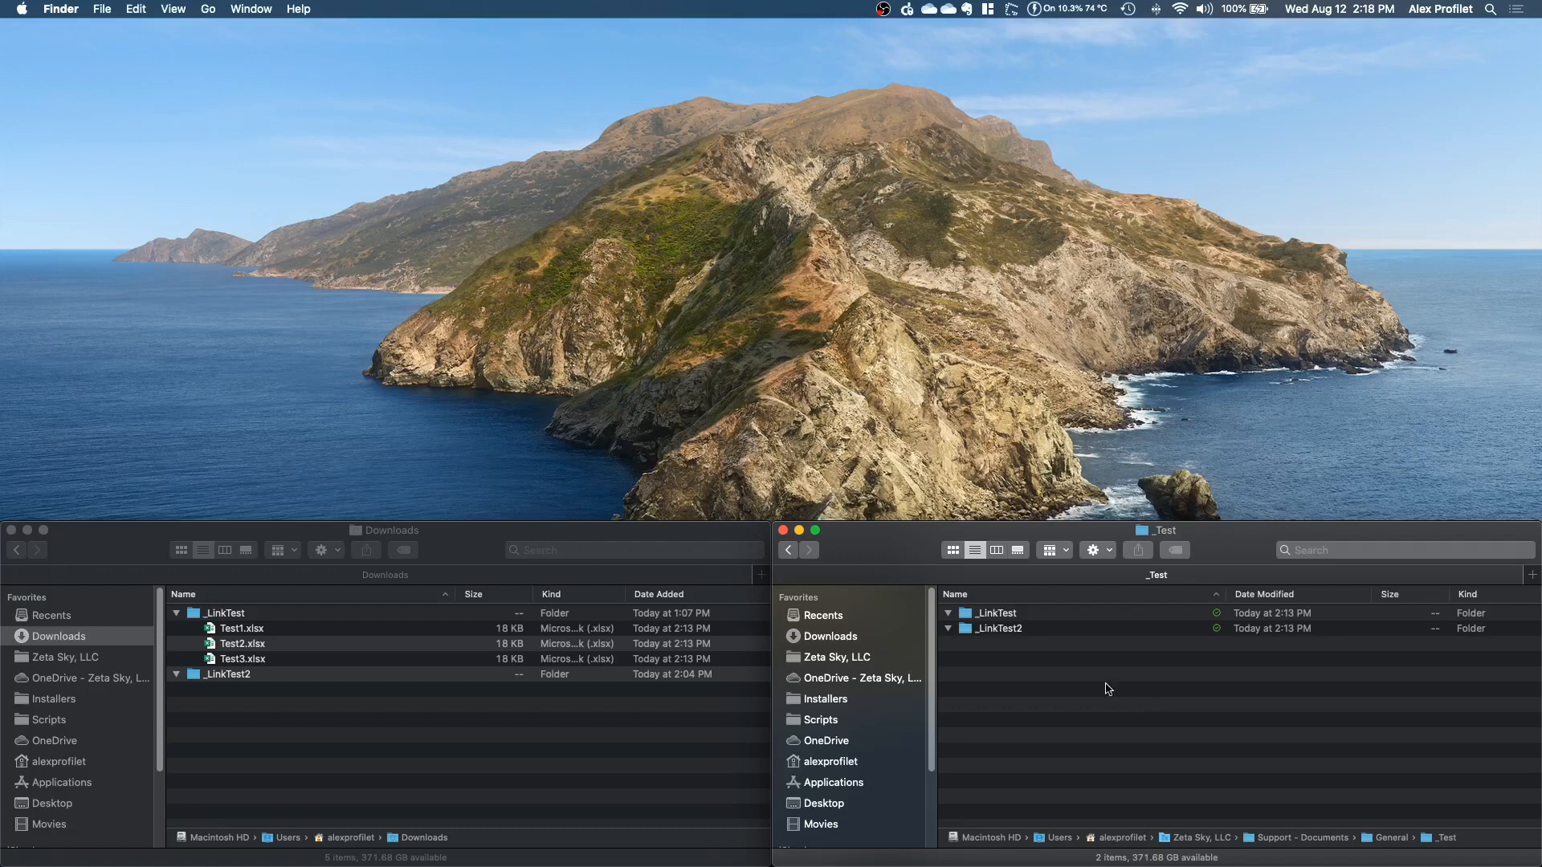
left_click(260, 642)
left_click(255, 631)
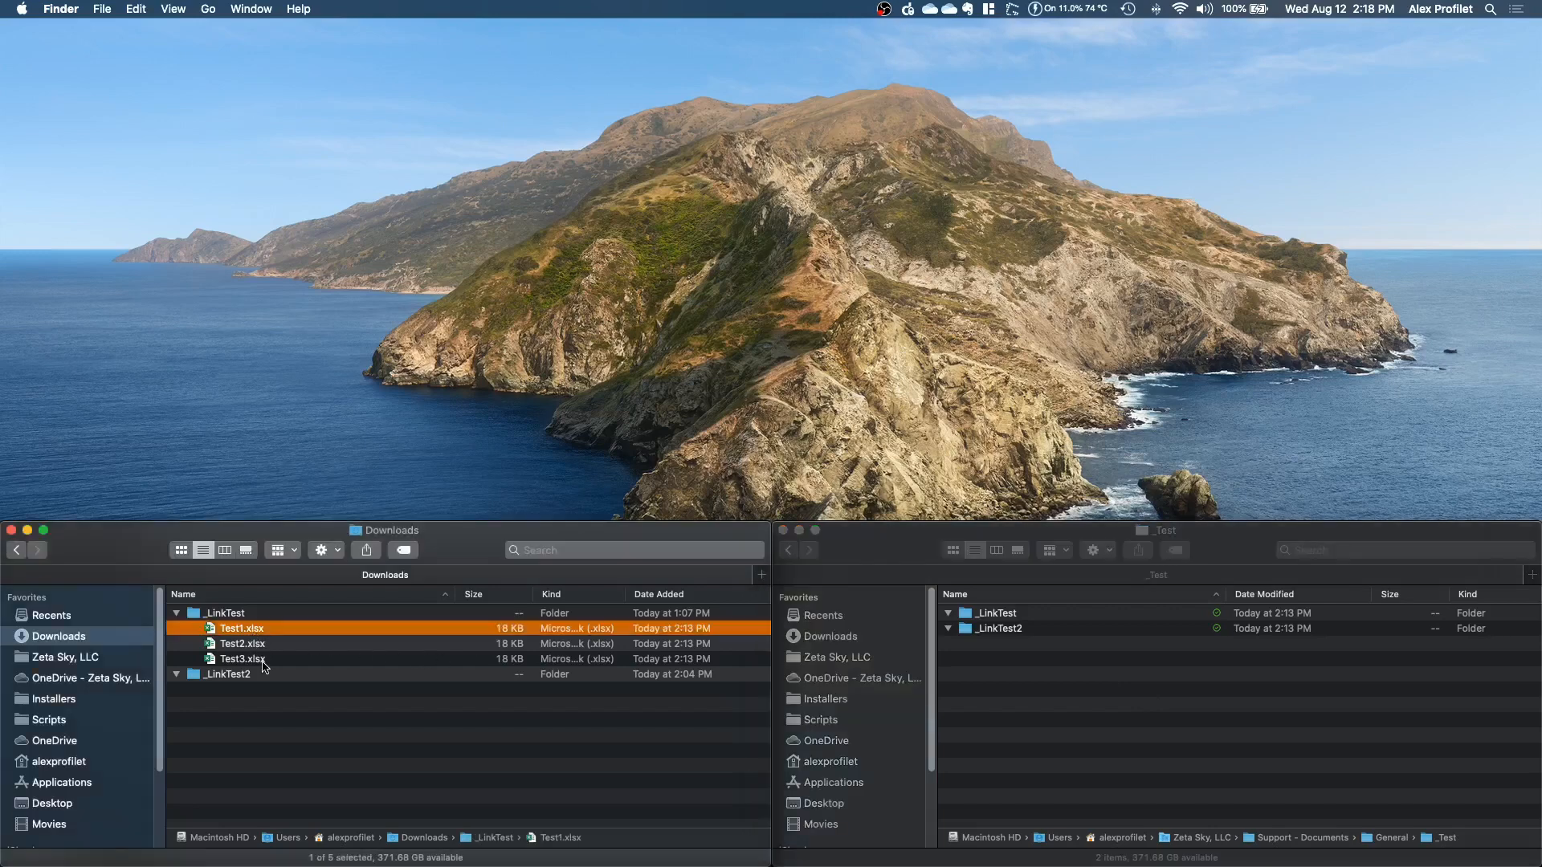
left_click(265, 658, "shift")
right_click(257, 634)
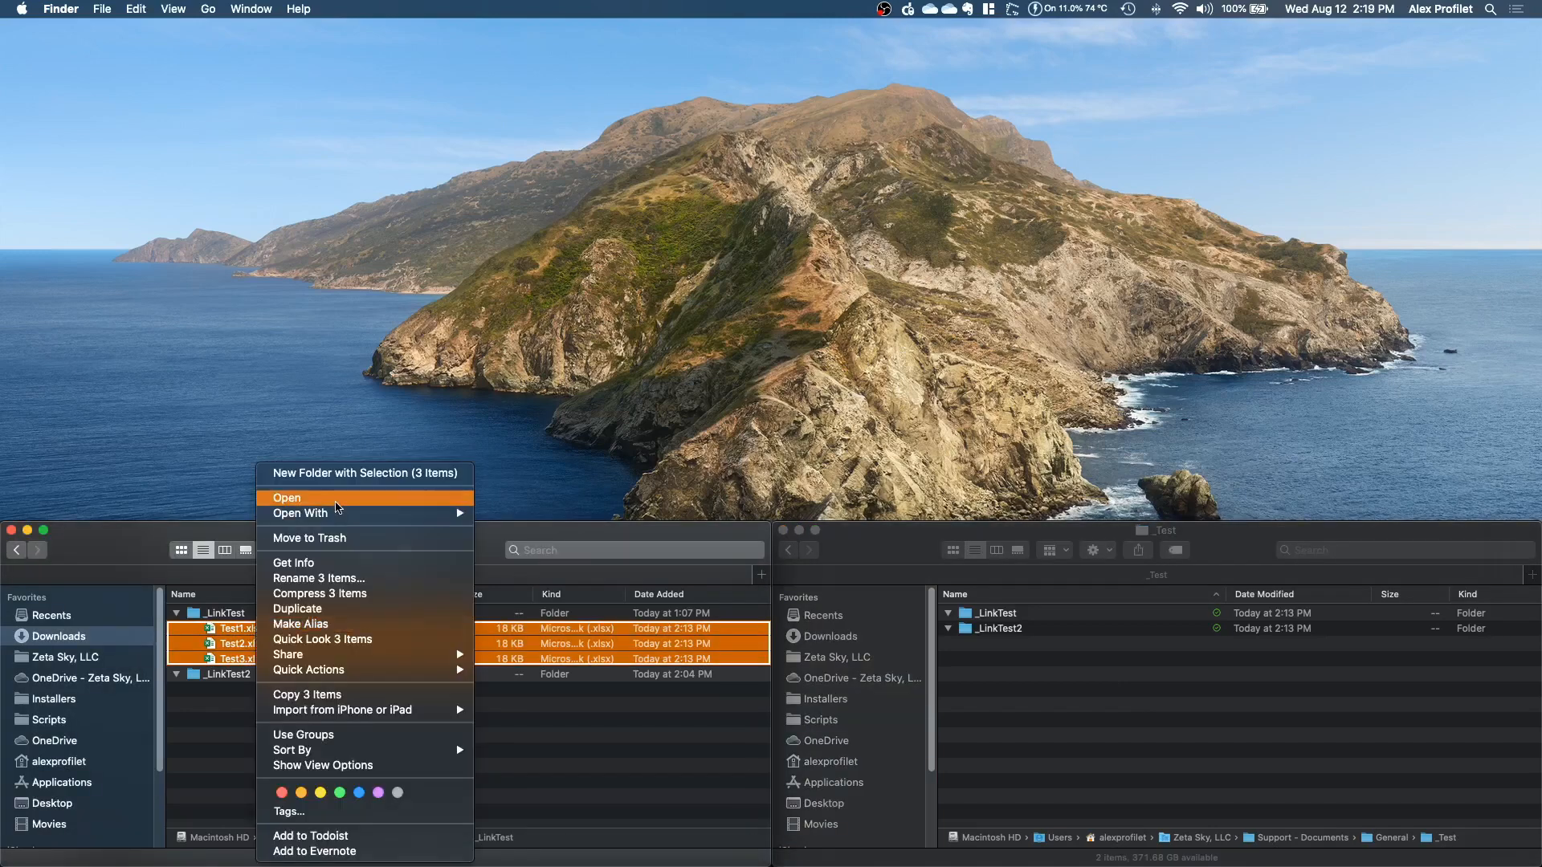
left_click(338, 501)
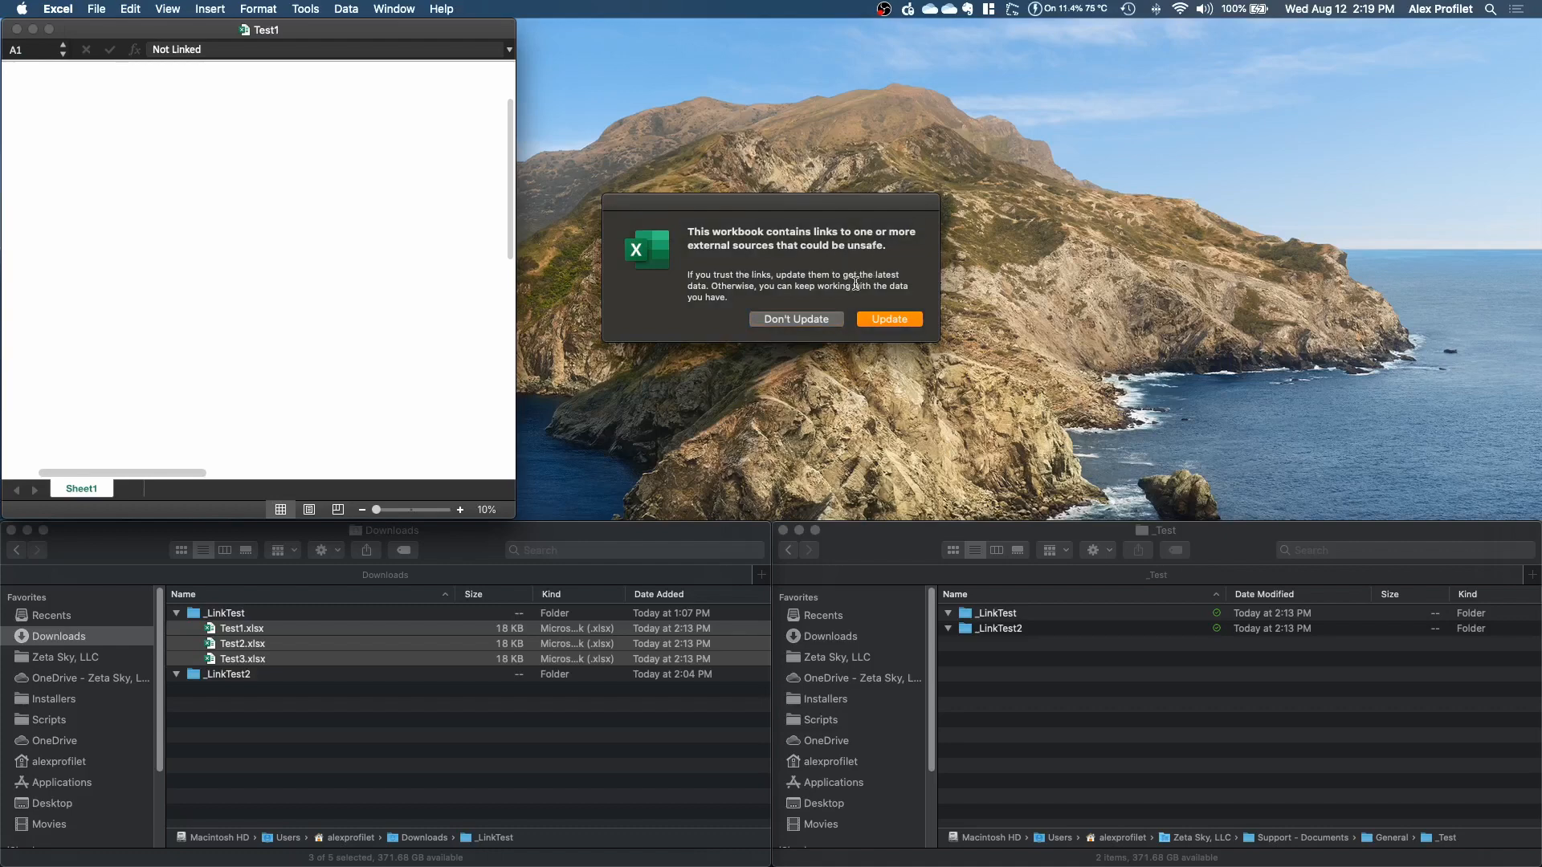
left_click(907, 321)
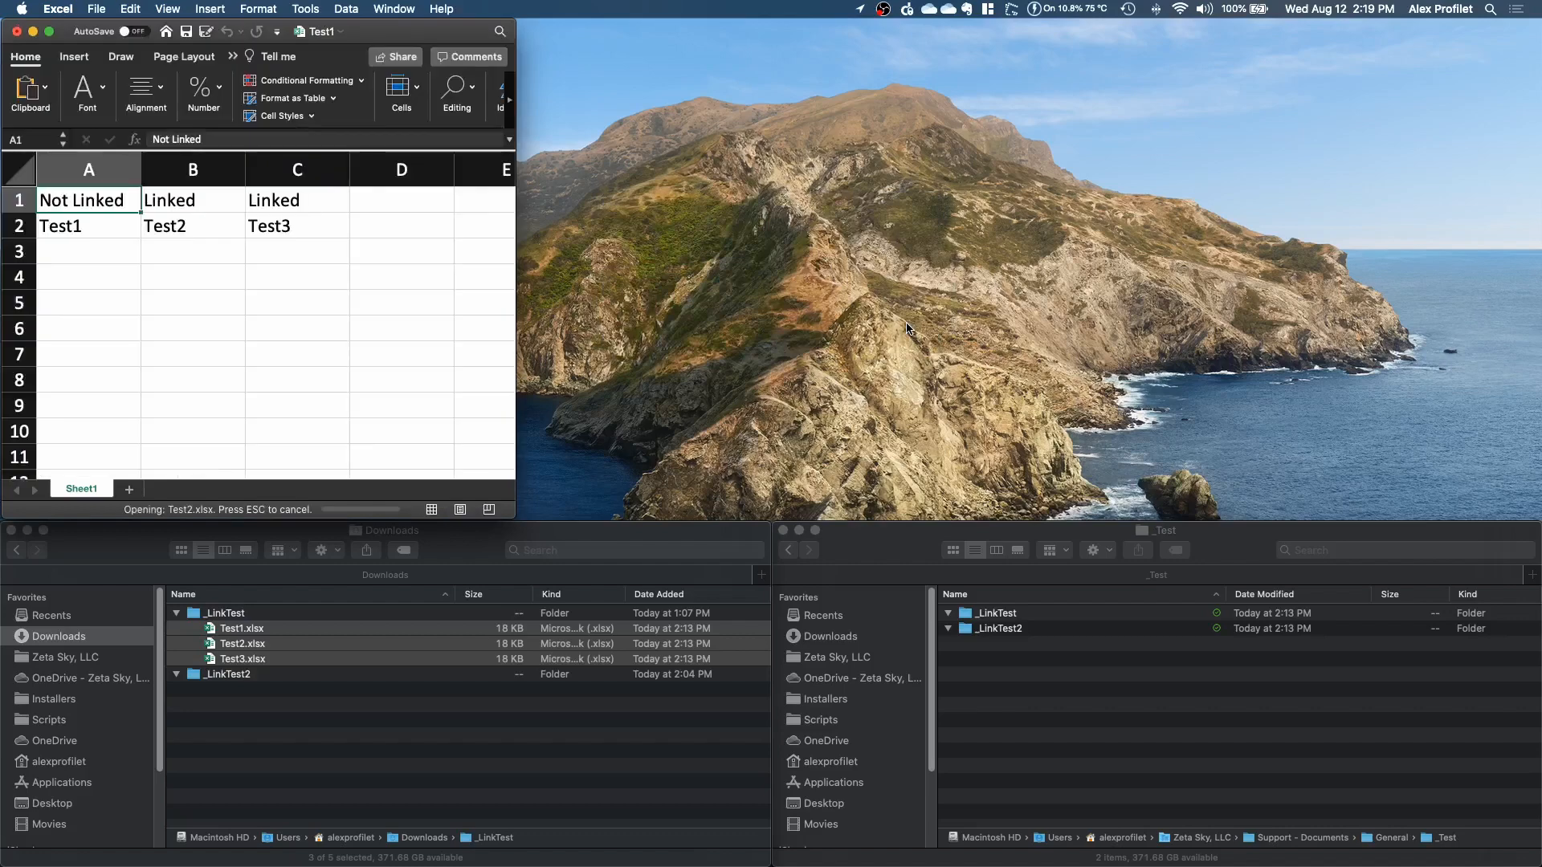
left_click(906, 322)
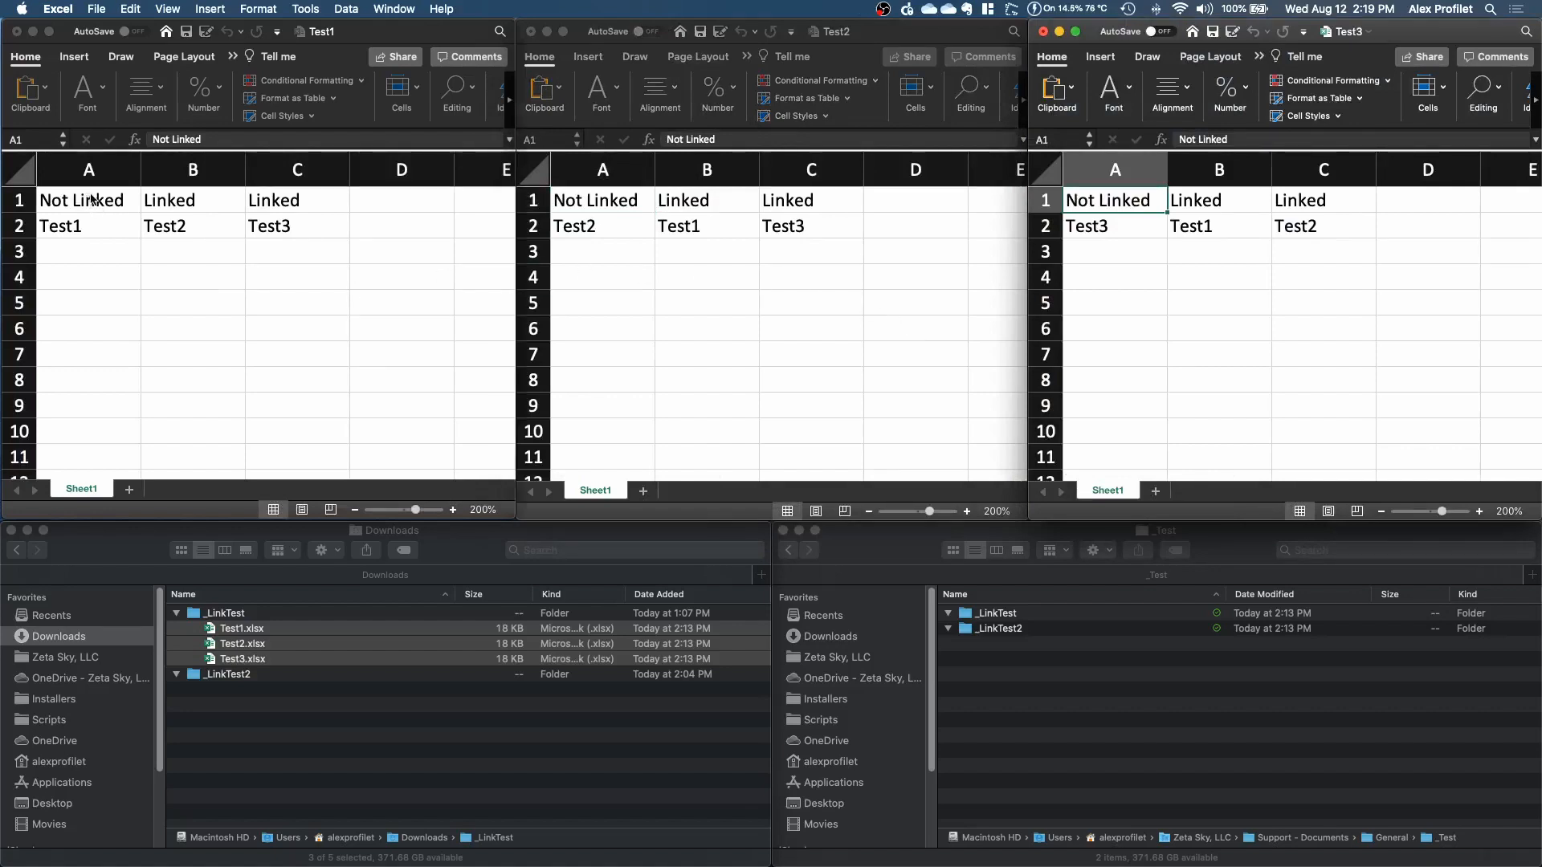
In the Test1 workbook, re-enter Test1 in the unlinked cell A2 and inspect the linked formula in B2
left_click(91, 196)
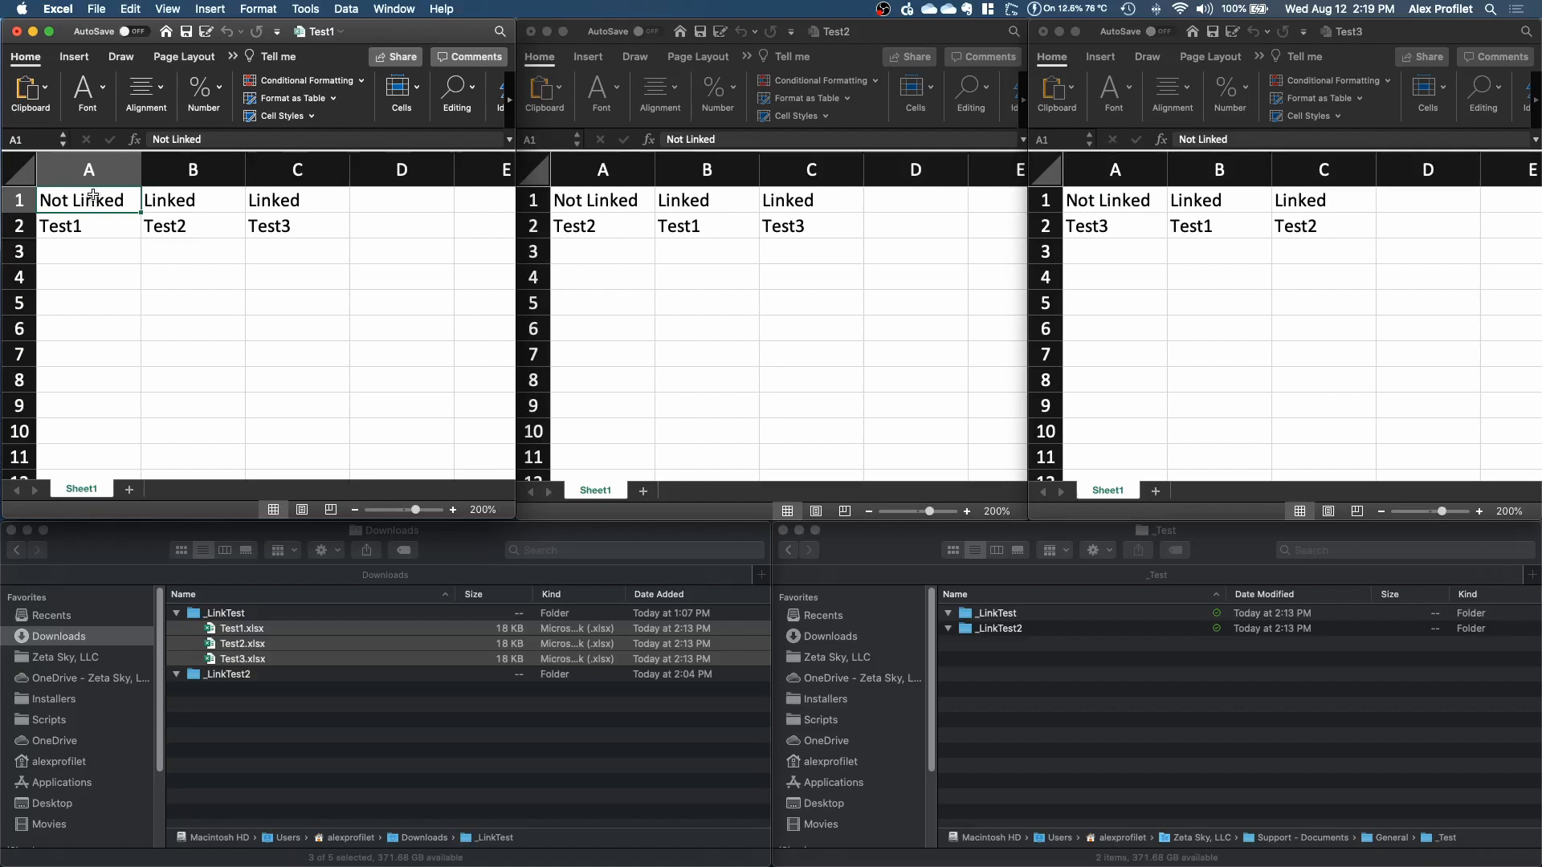
left_click(194, 203)
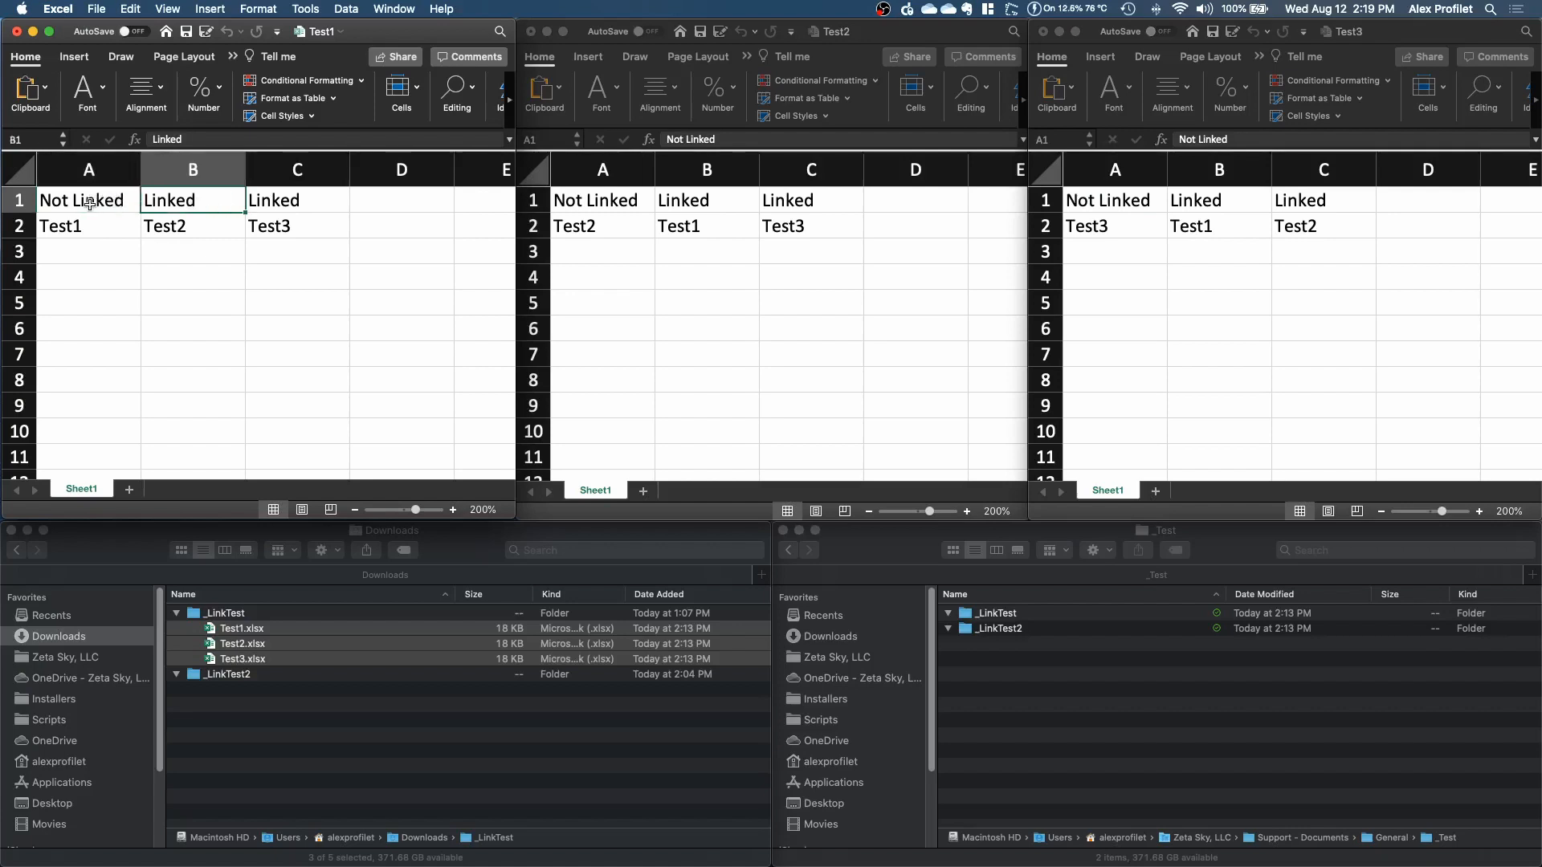
left_click(97, 227)
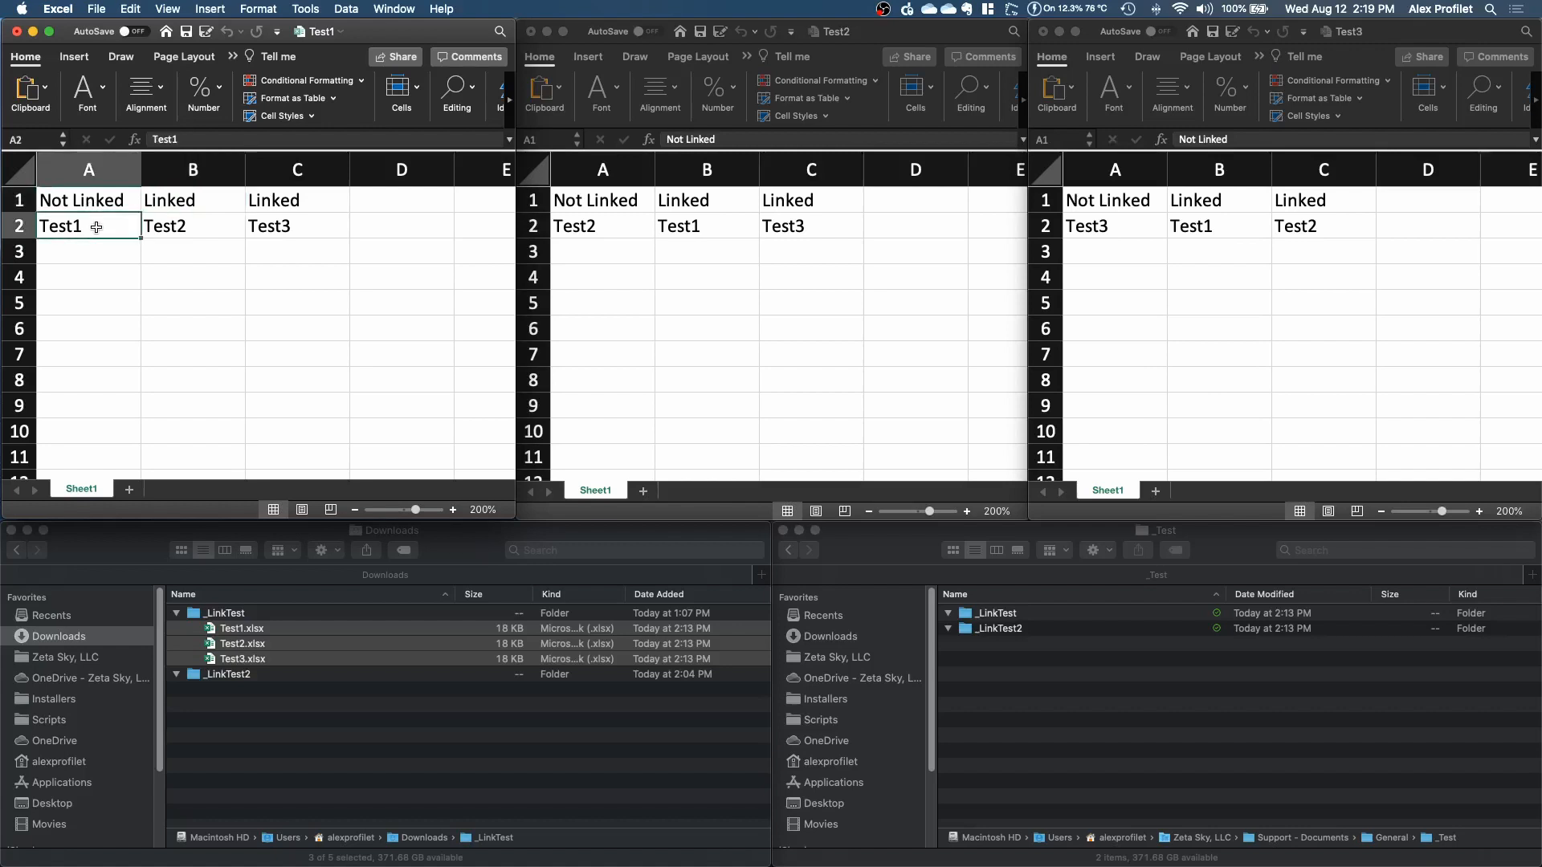
left_click(203, 141)
key("BackSpace")
key("BackSpace")
key("BackSpace")
key("BackSpace")
key("BackSpace")
type("Test1")
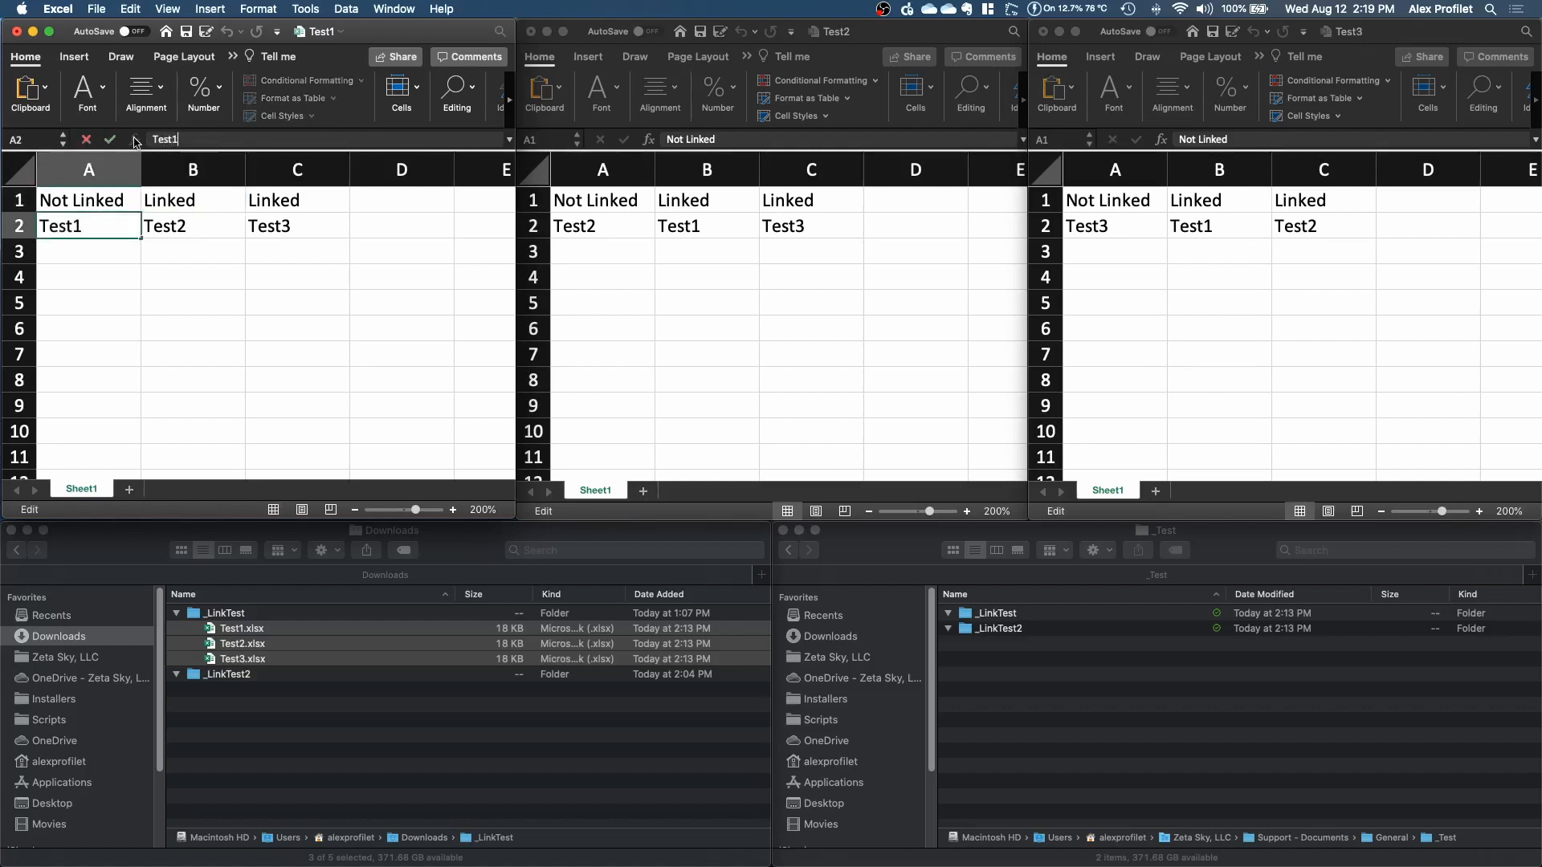
key("Return")
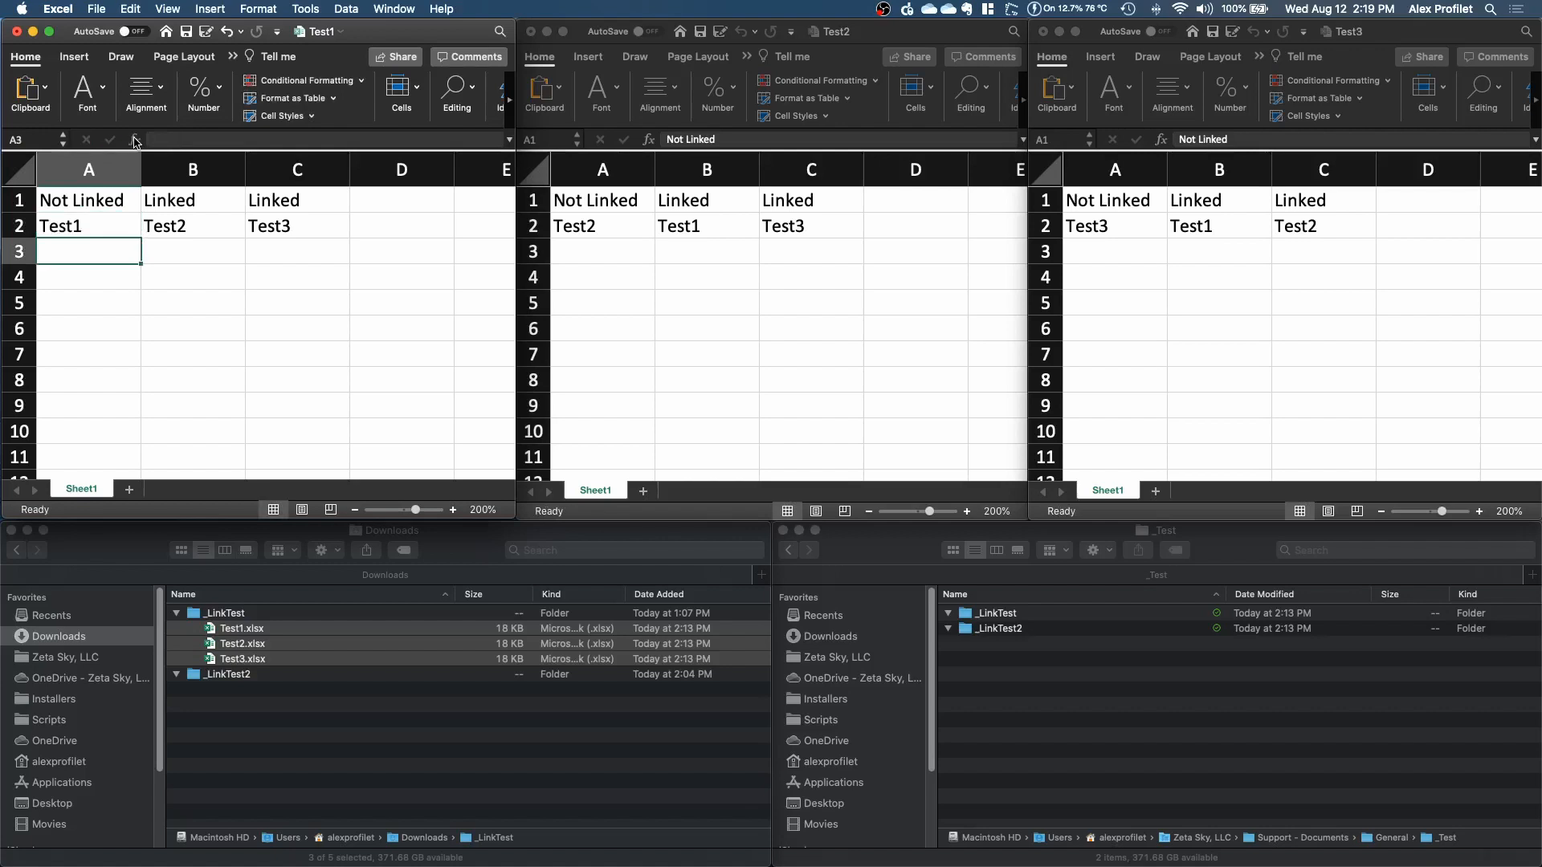
left_click(198, 225)
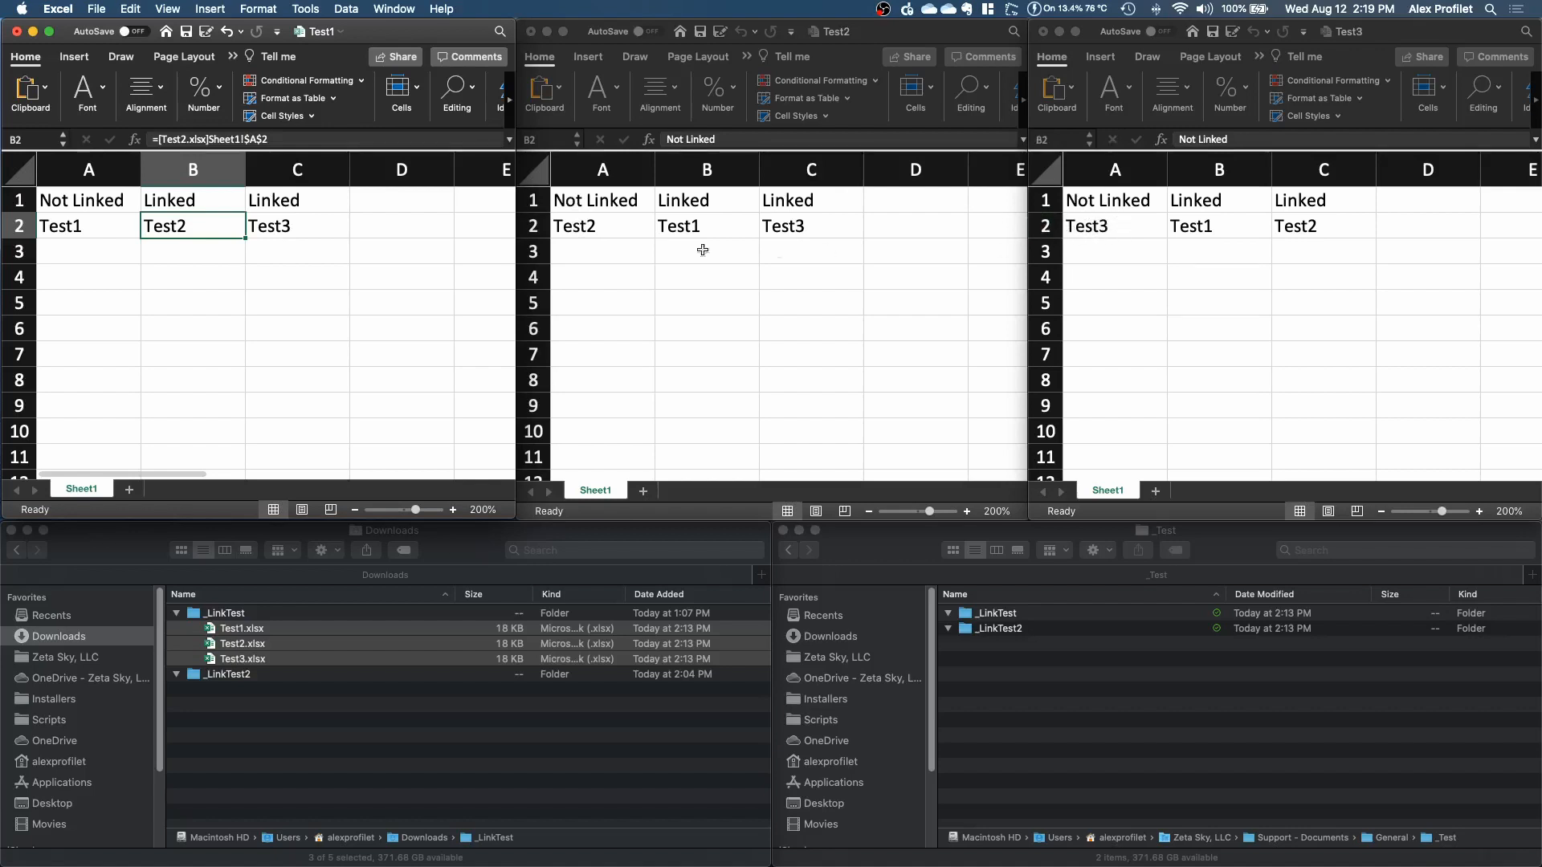
Set cell A2 to Test10 in the Test1 workbook, Test20 in Test2 and Test30 in Test3
double_click(116, 233)
type("0")
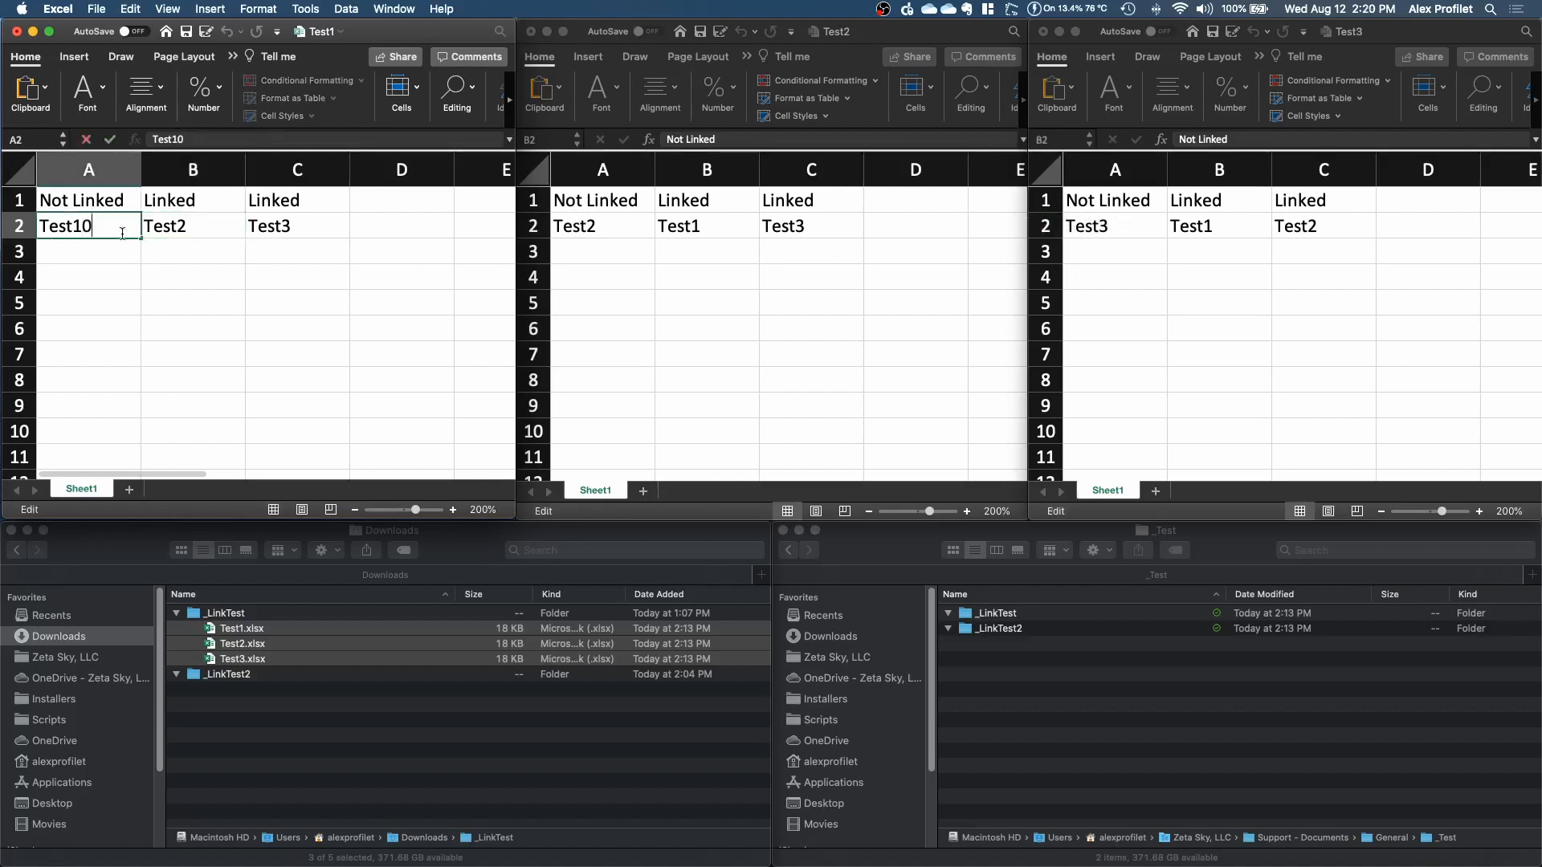
double_click(623, 226)
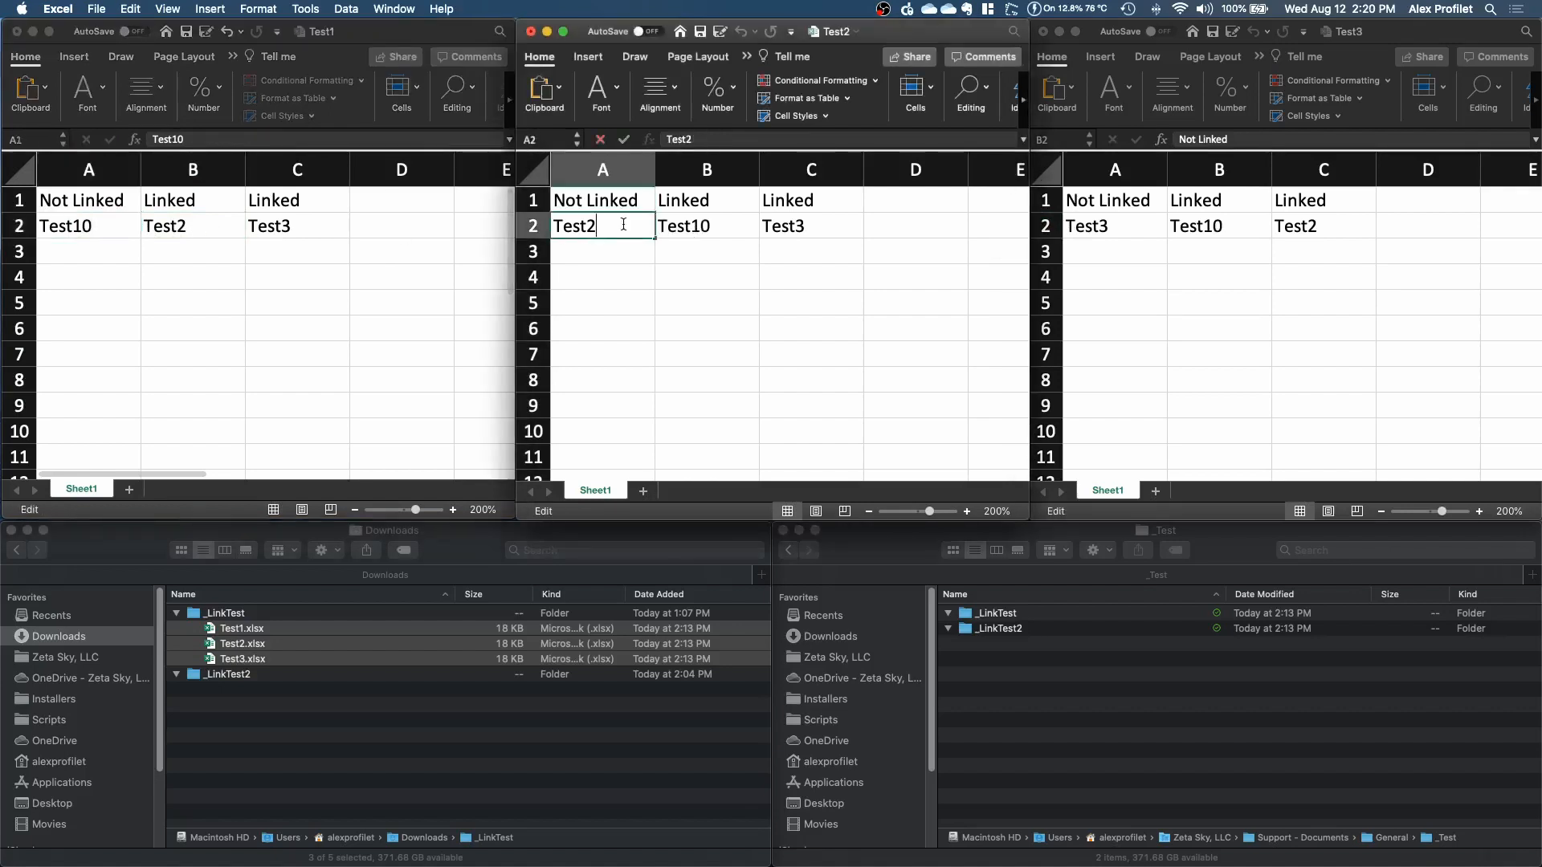
type("0")
double_click(1120, 226)
type("0")
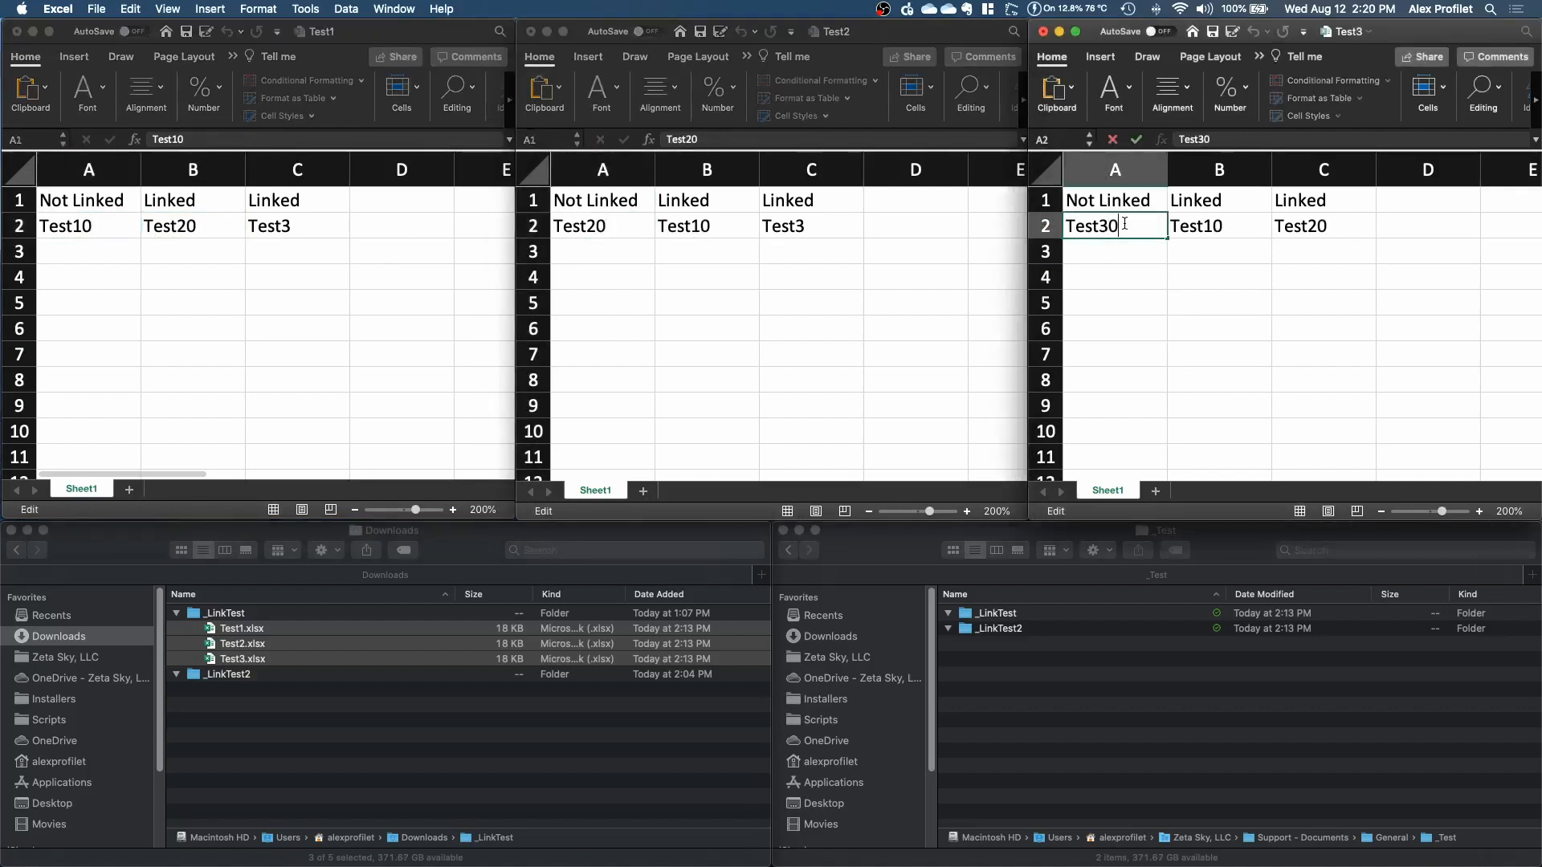
left_click(1123, 267)
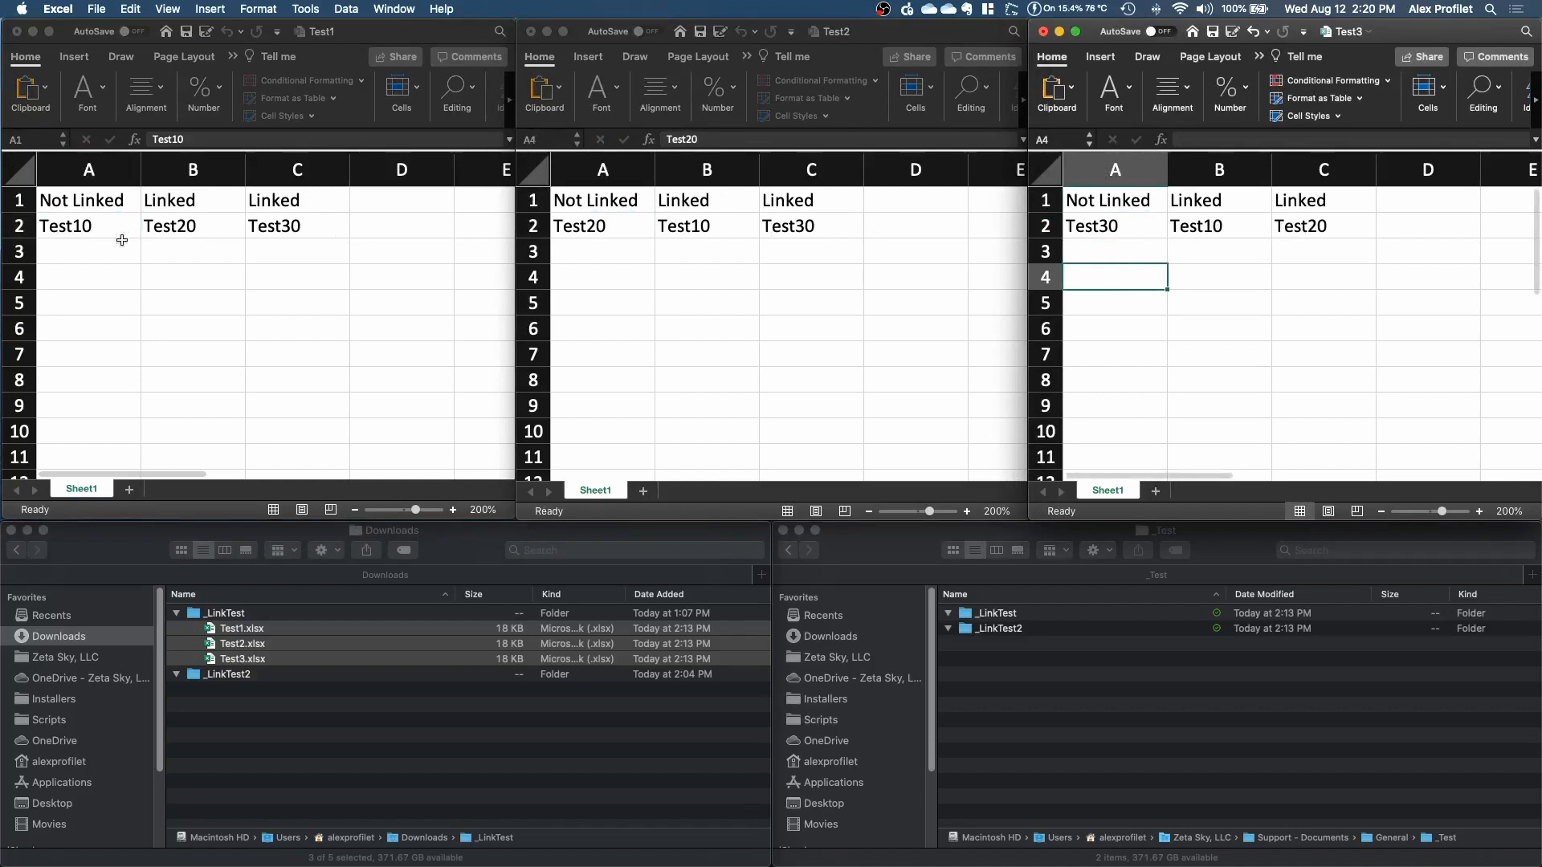
Compare the source values in A2 of each workbook with the linked formula in C2 of Test1
left_click(78, 226)
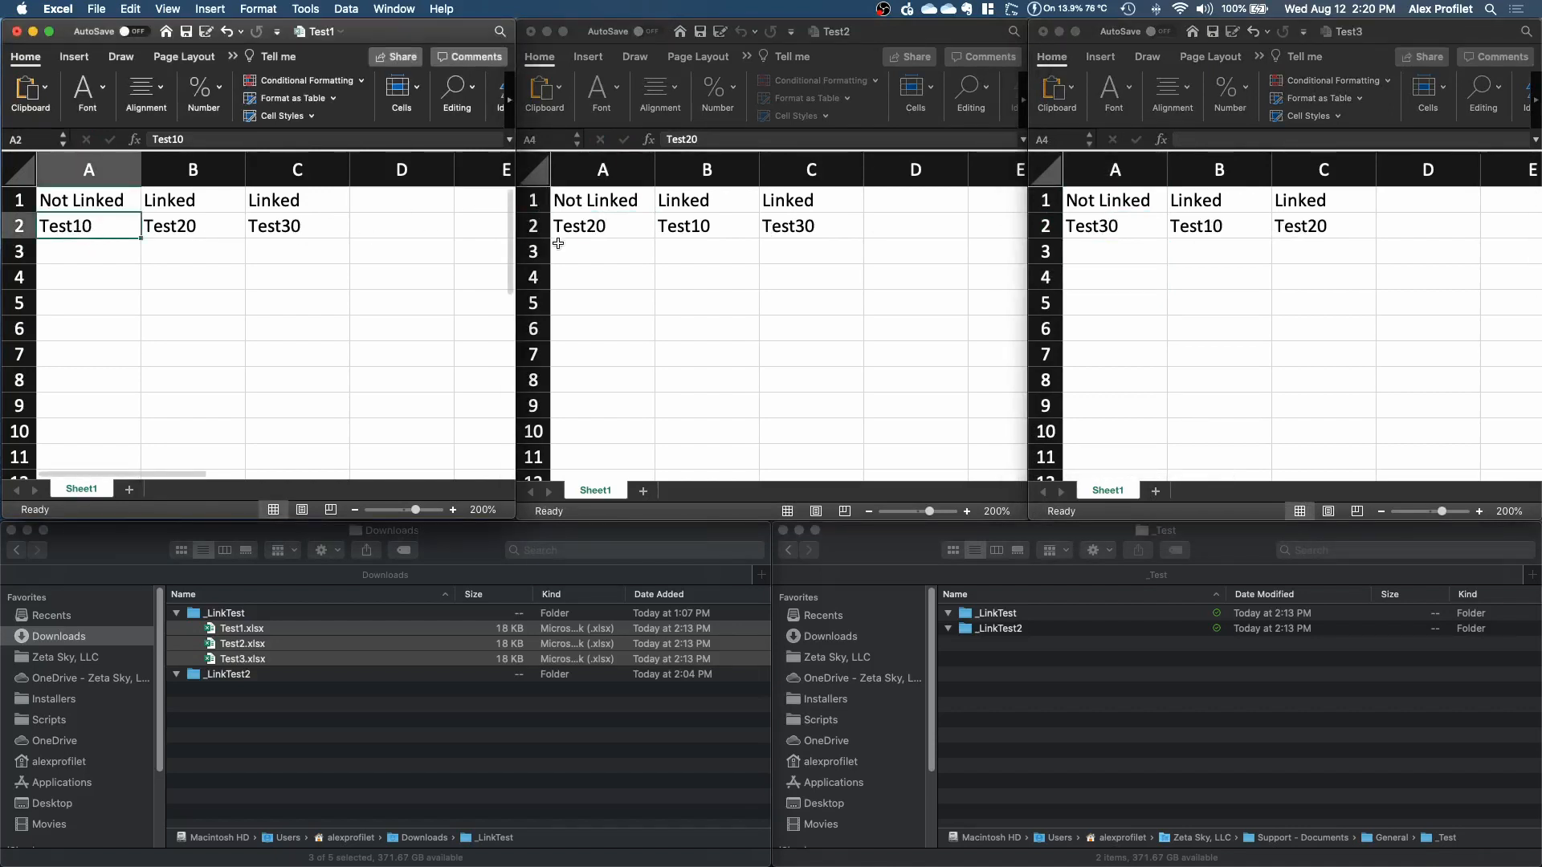
left_click(608, 231)
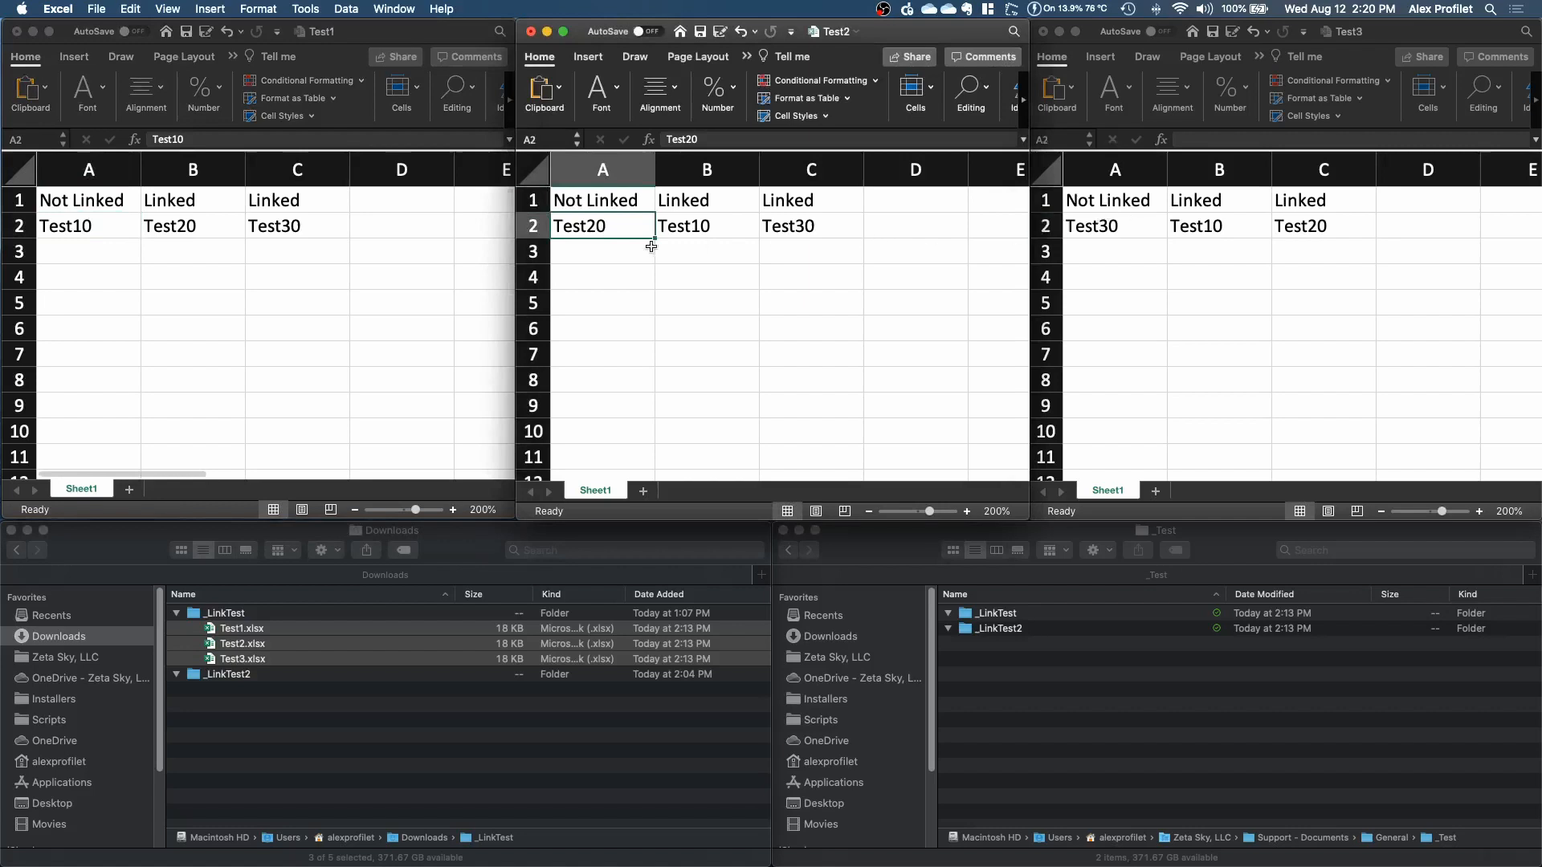
left_click(225, 228)
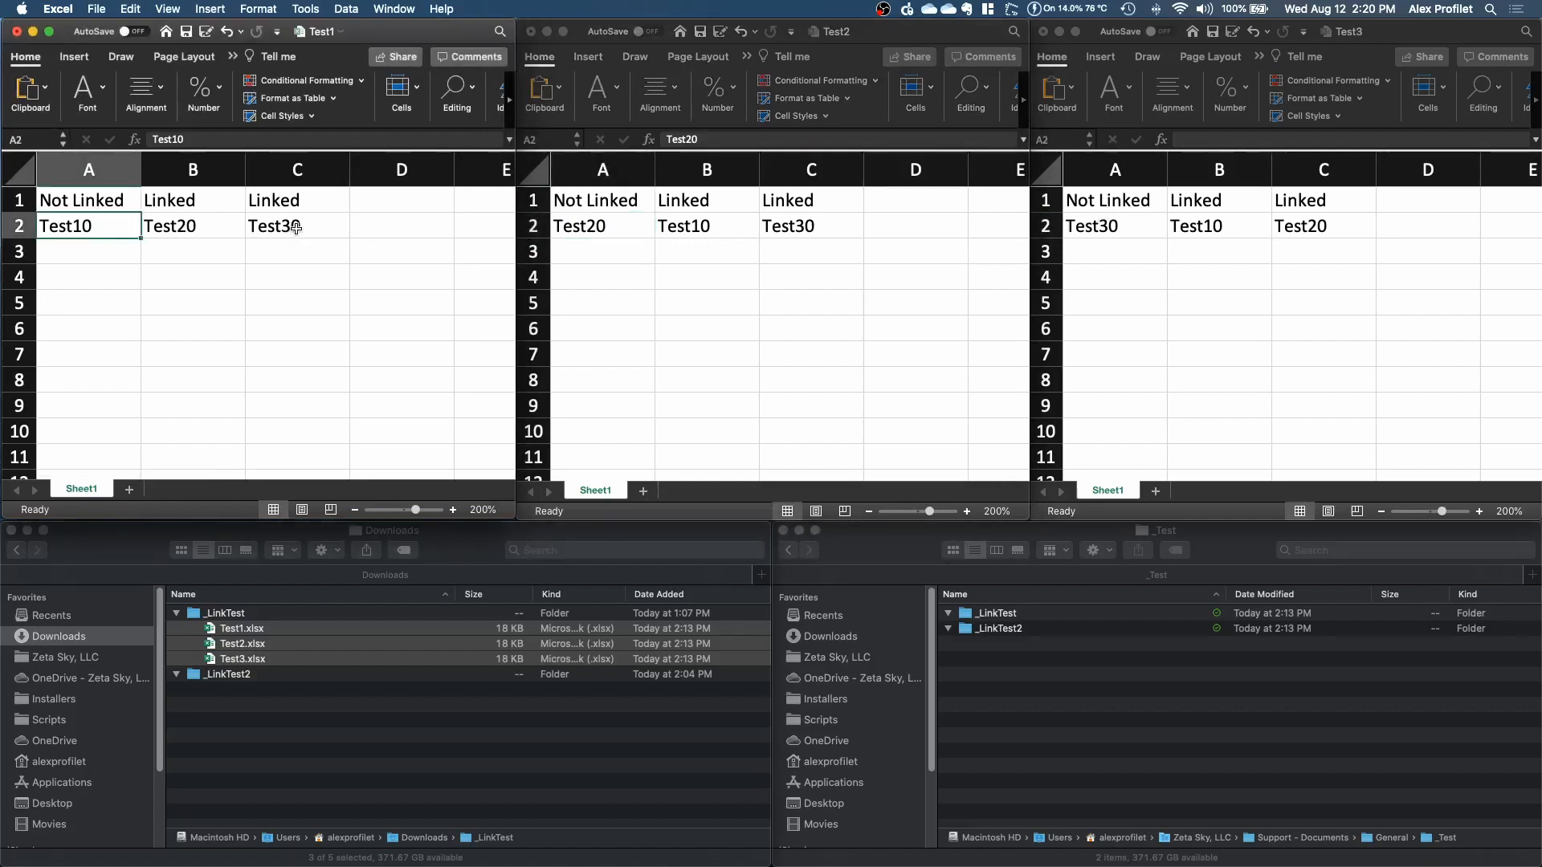
left_click(297, 228)
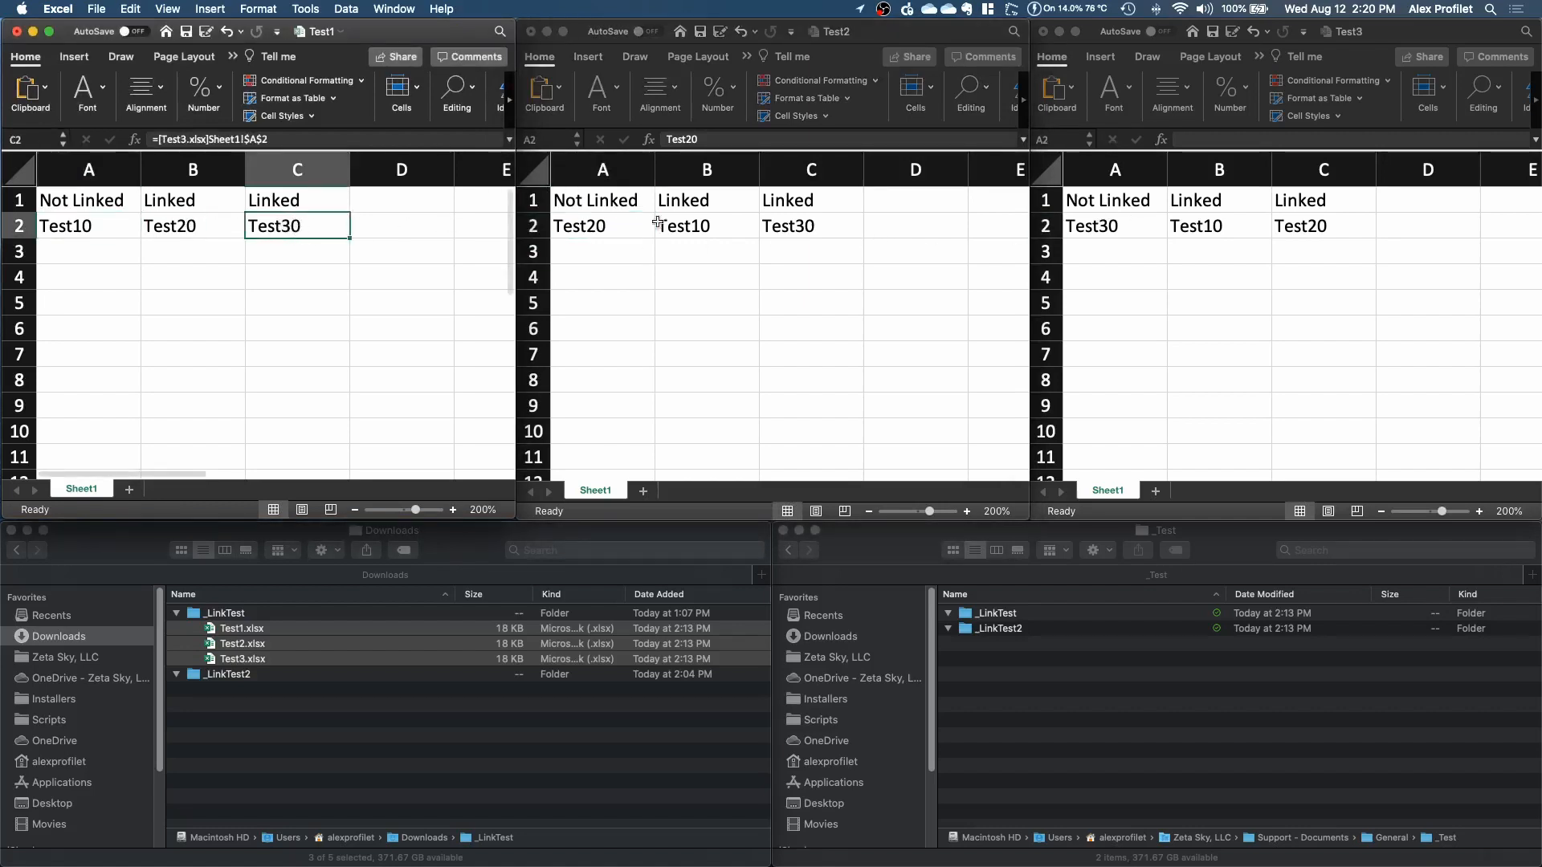
left_click(1127, 227)
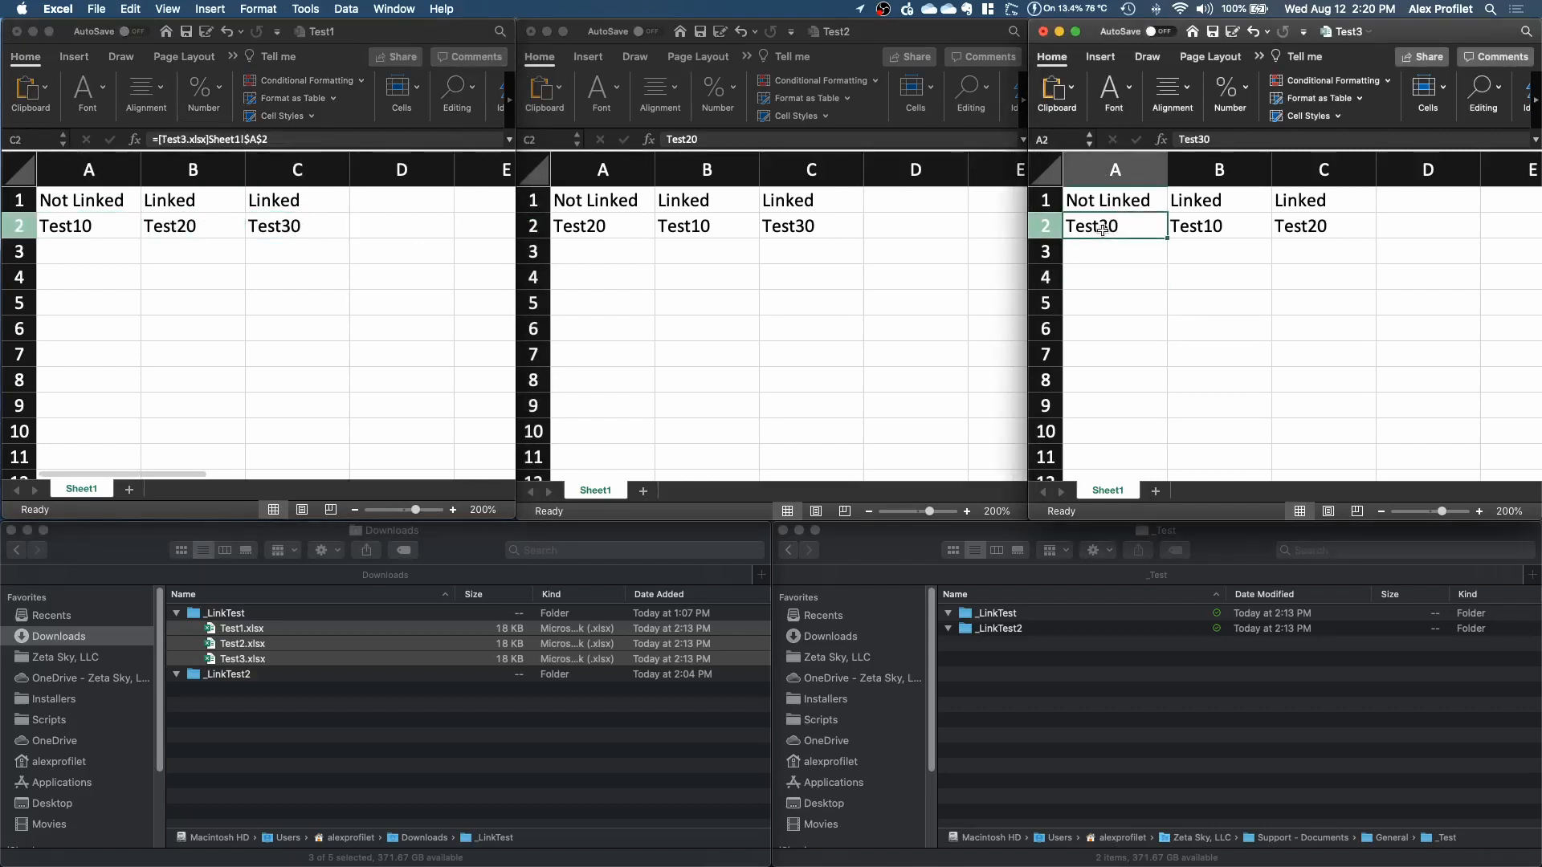
left_click(324, 233)
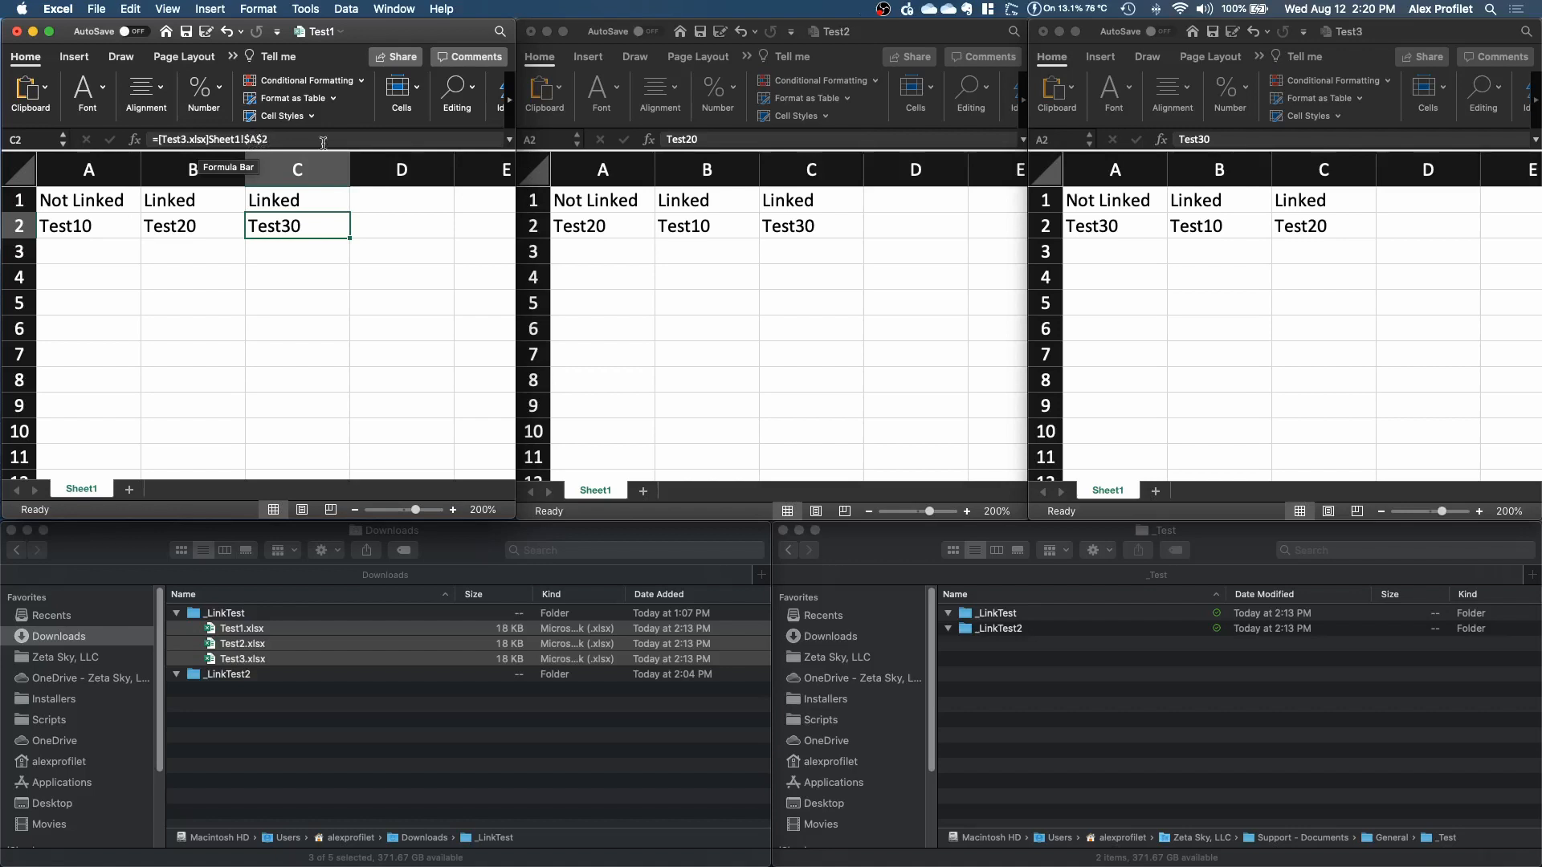
left_click(1406, 35)
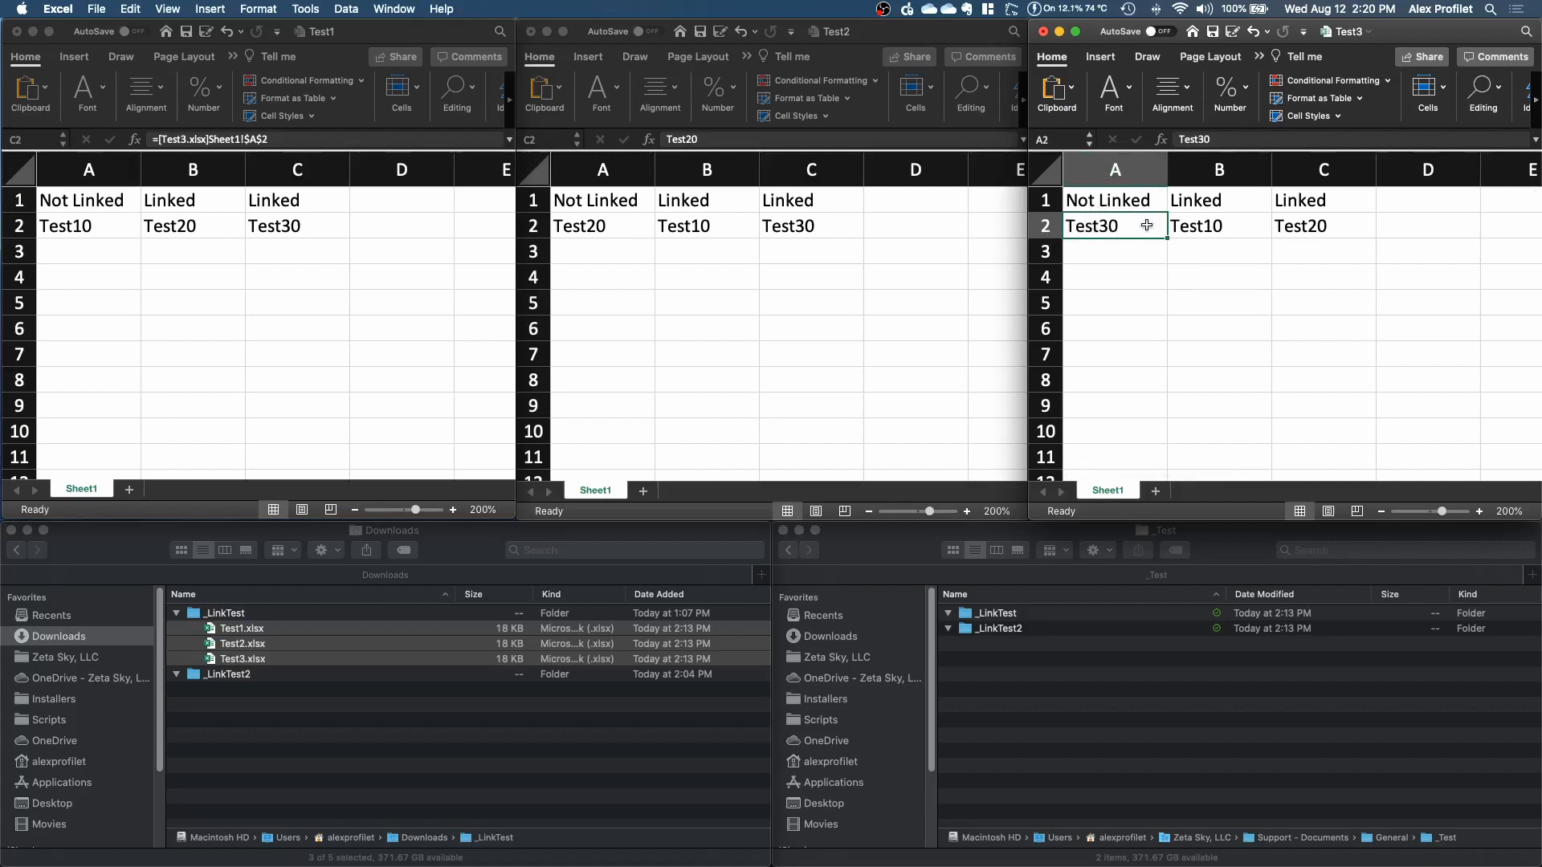
left_click(307, 222)
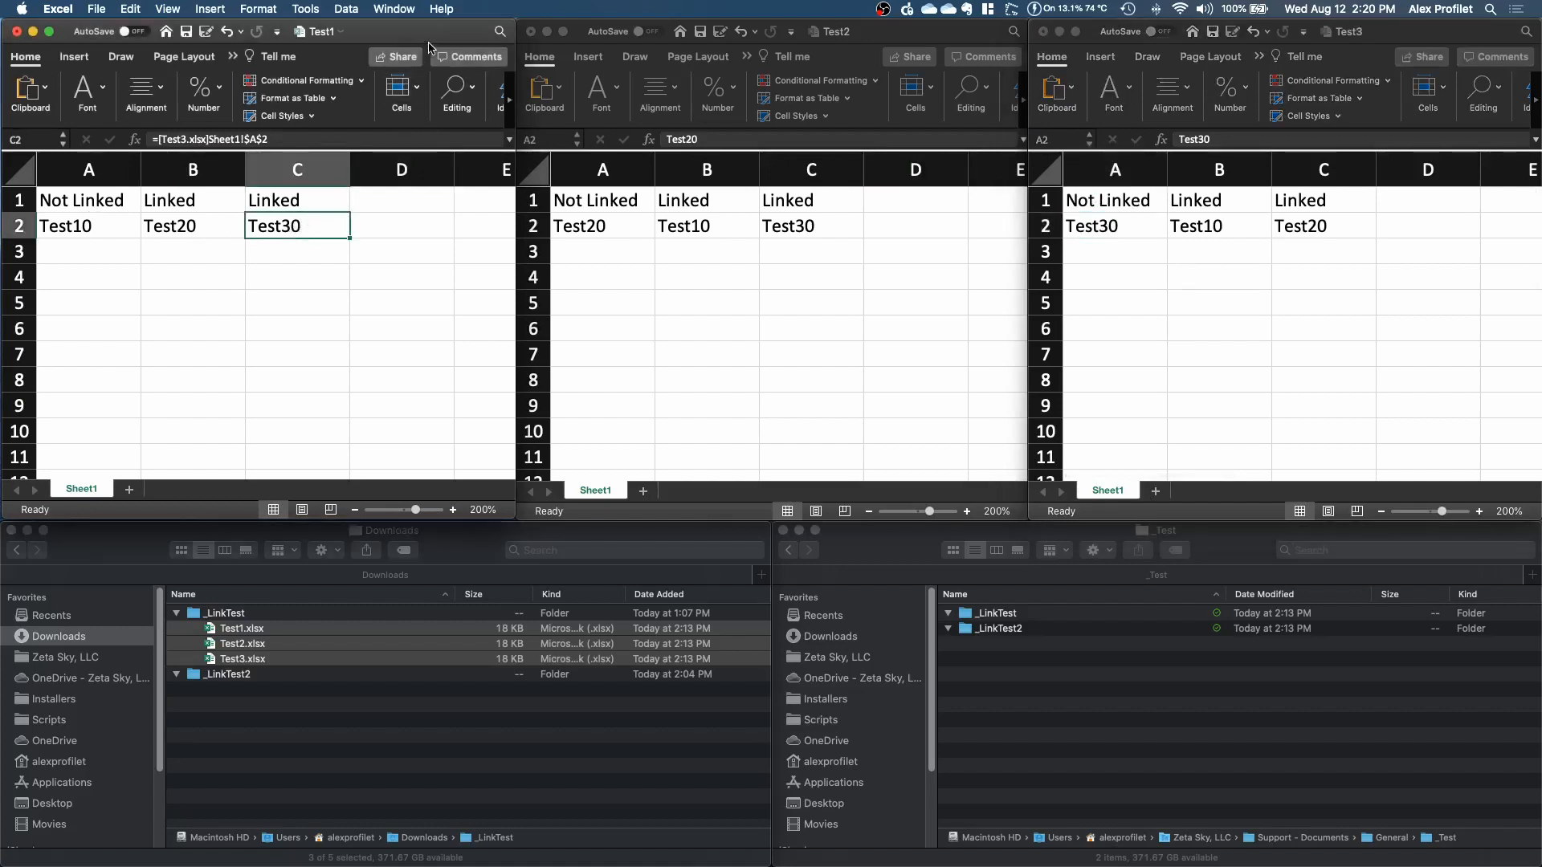
Quit Excel, saving the edited workbooks, and return to the Finder windows
left_click(1428, 40)
key("super+q")
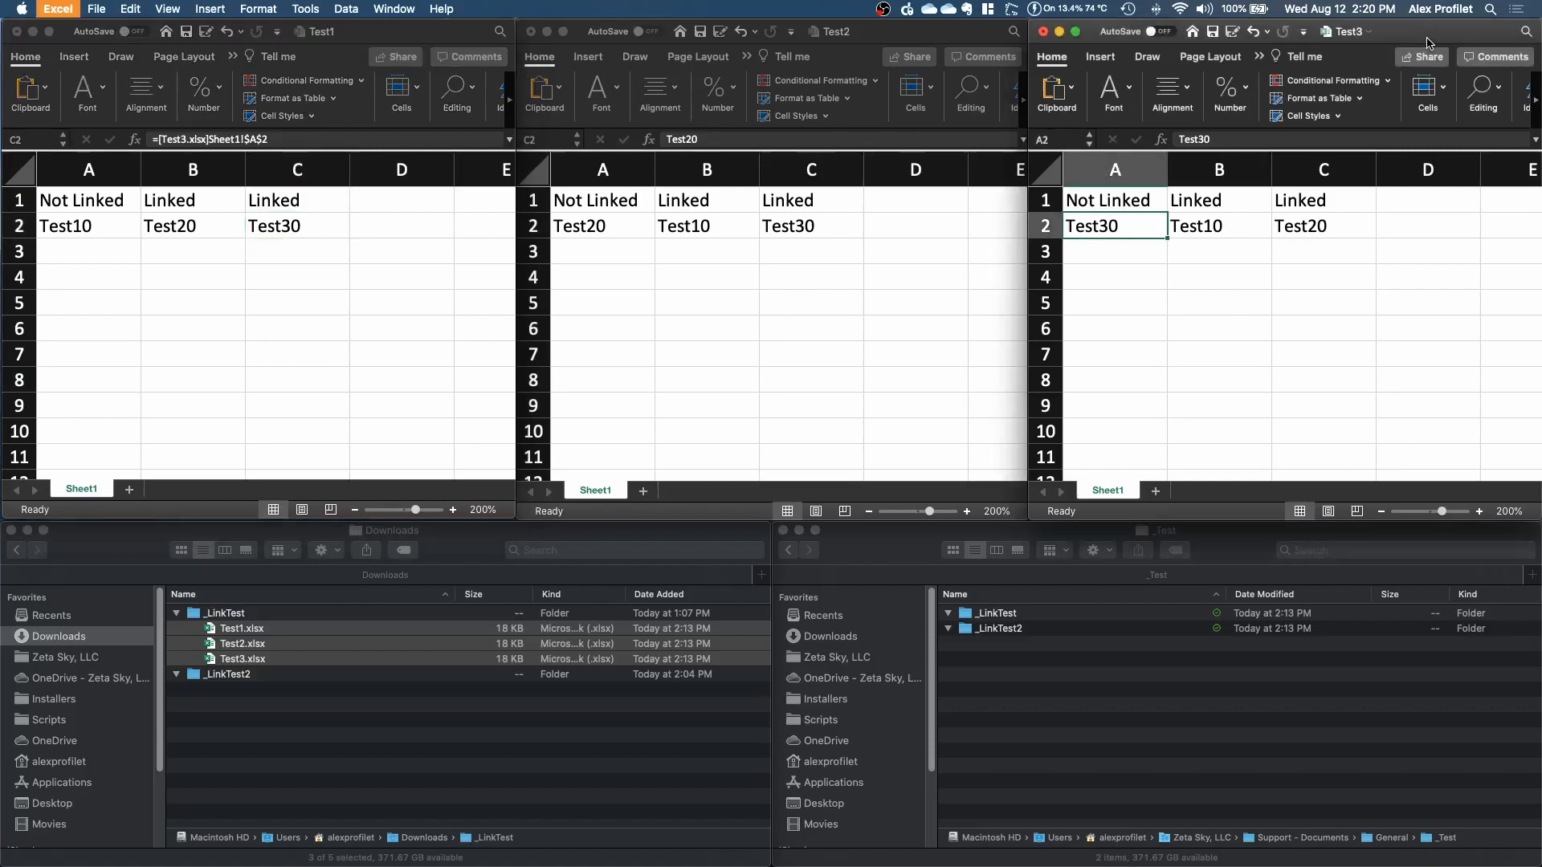
left_click(775, 299)
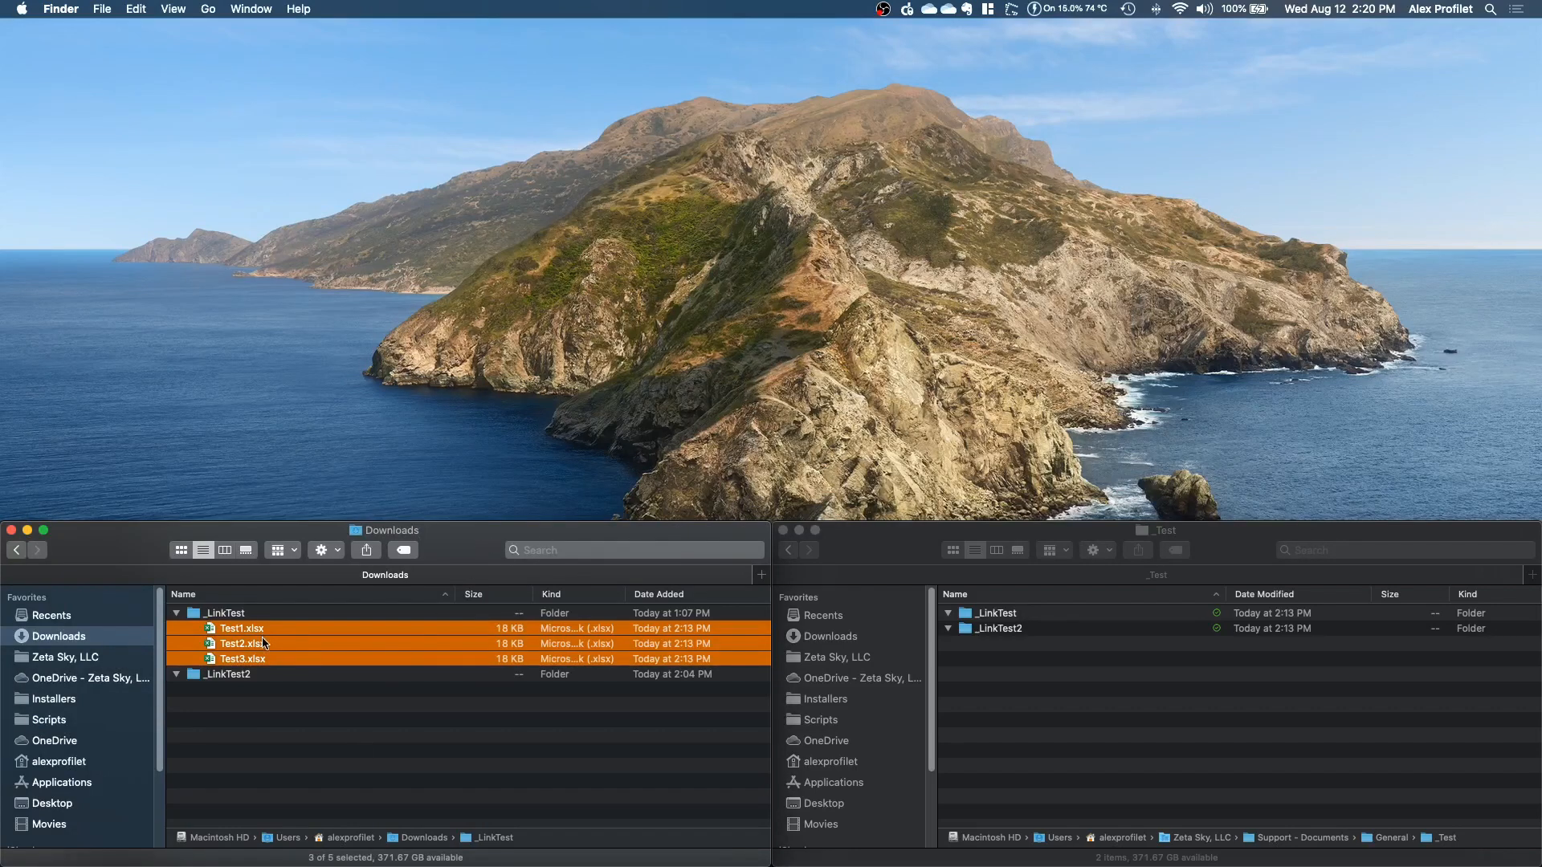
Move Test1.xlsx and Test2.xlsx from Downloads into the _LinkTest folder inside the synced _Test folder
key("shift+Up")
key("shift+Up")
key("shift+Down")
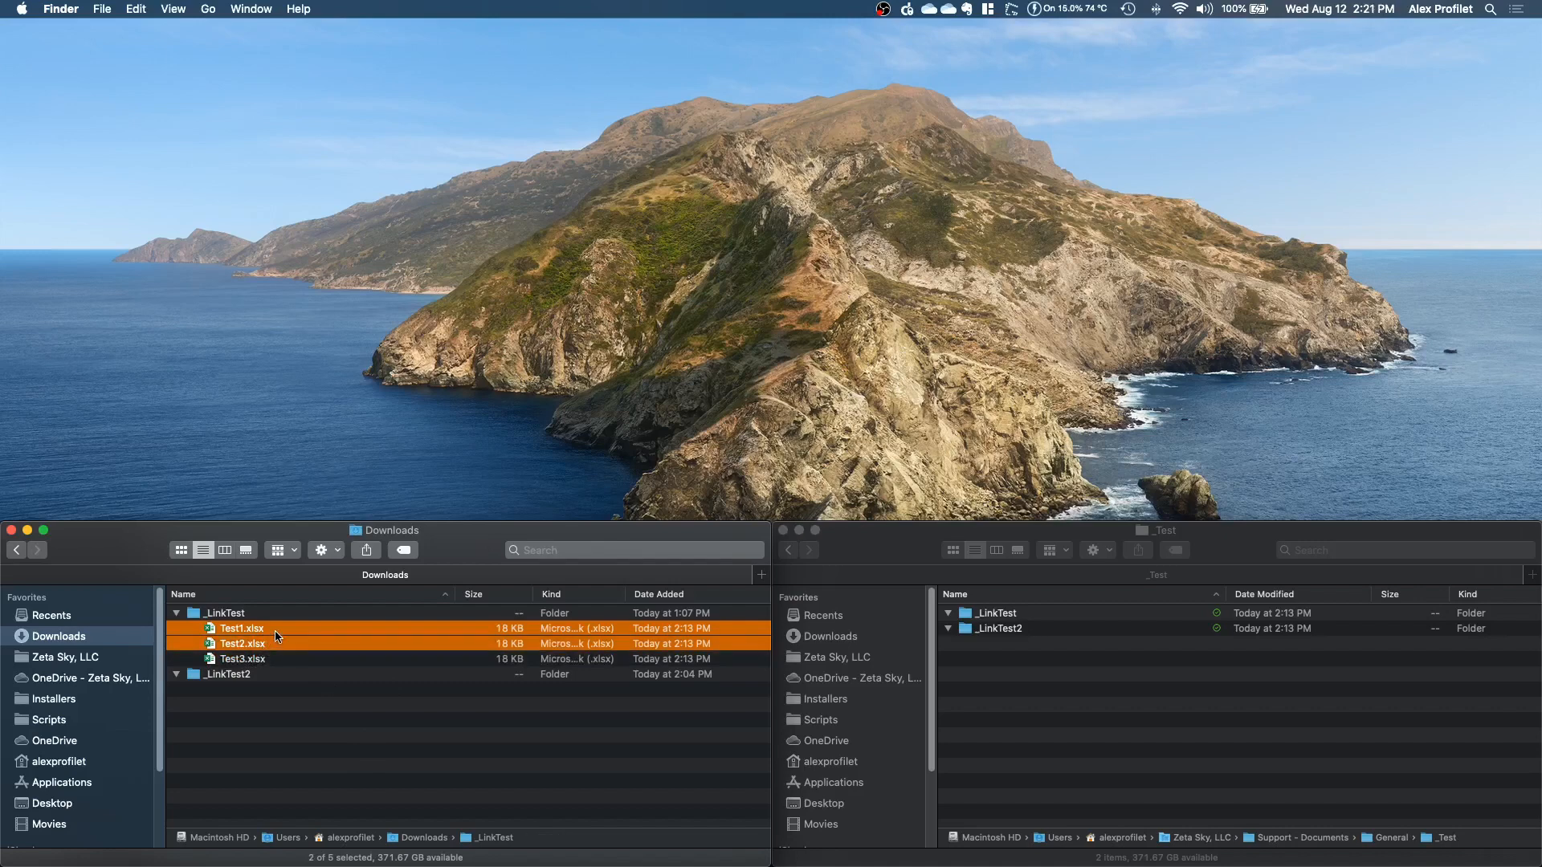
left_click_drag(276, 636, 1043, 632)
left_click_drag(1023, 620, 1005, 615)
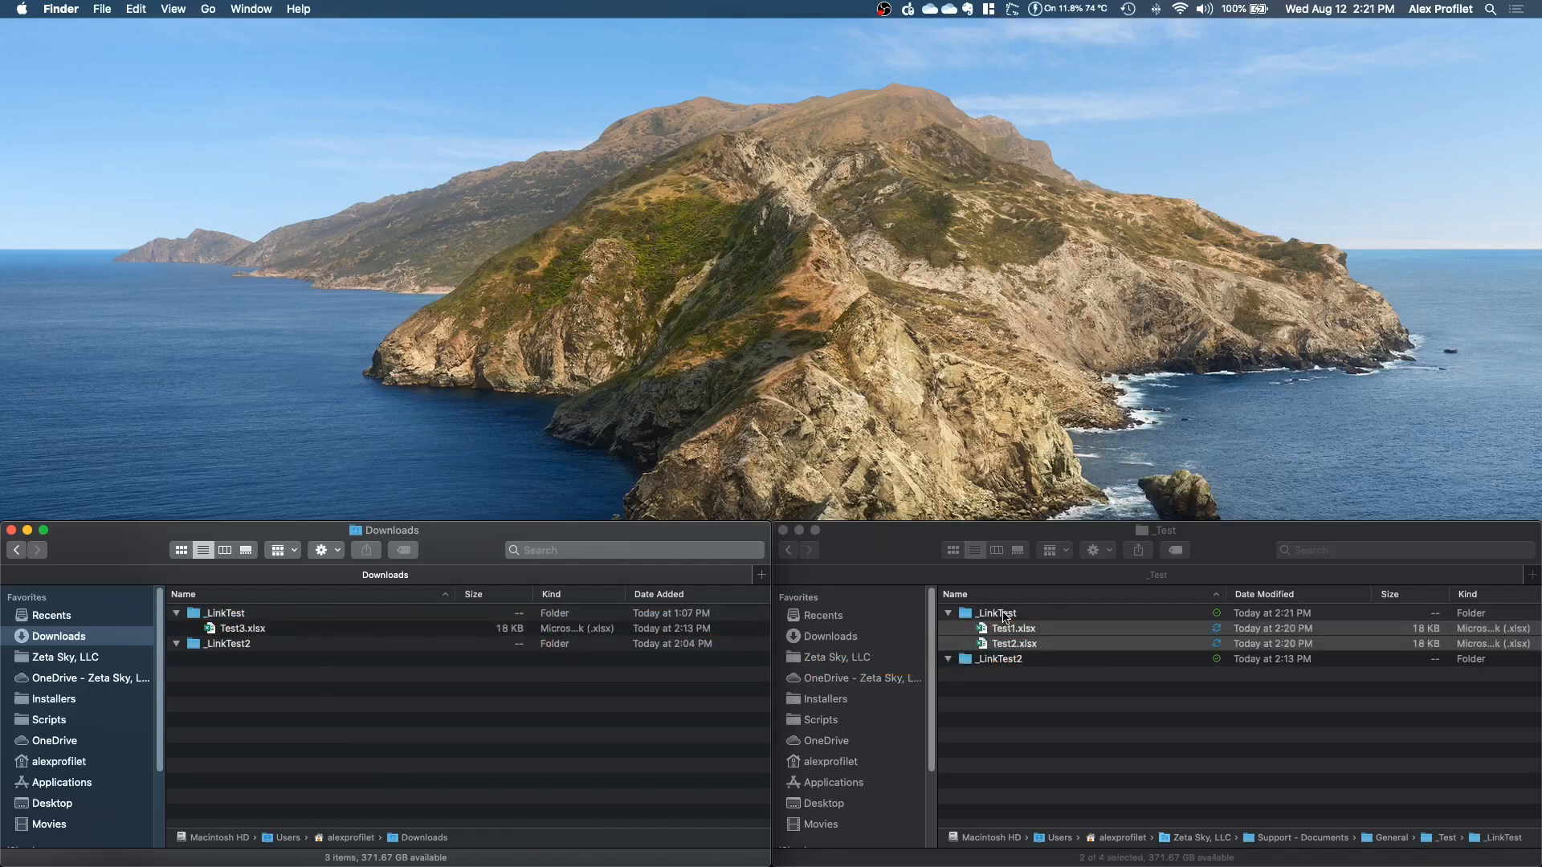
Move Test3.xlsx from the _LinkTest folder in Downloads into the synced _LinkTest2 folder inside _Test
left_click(237, 632)
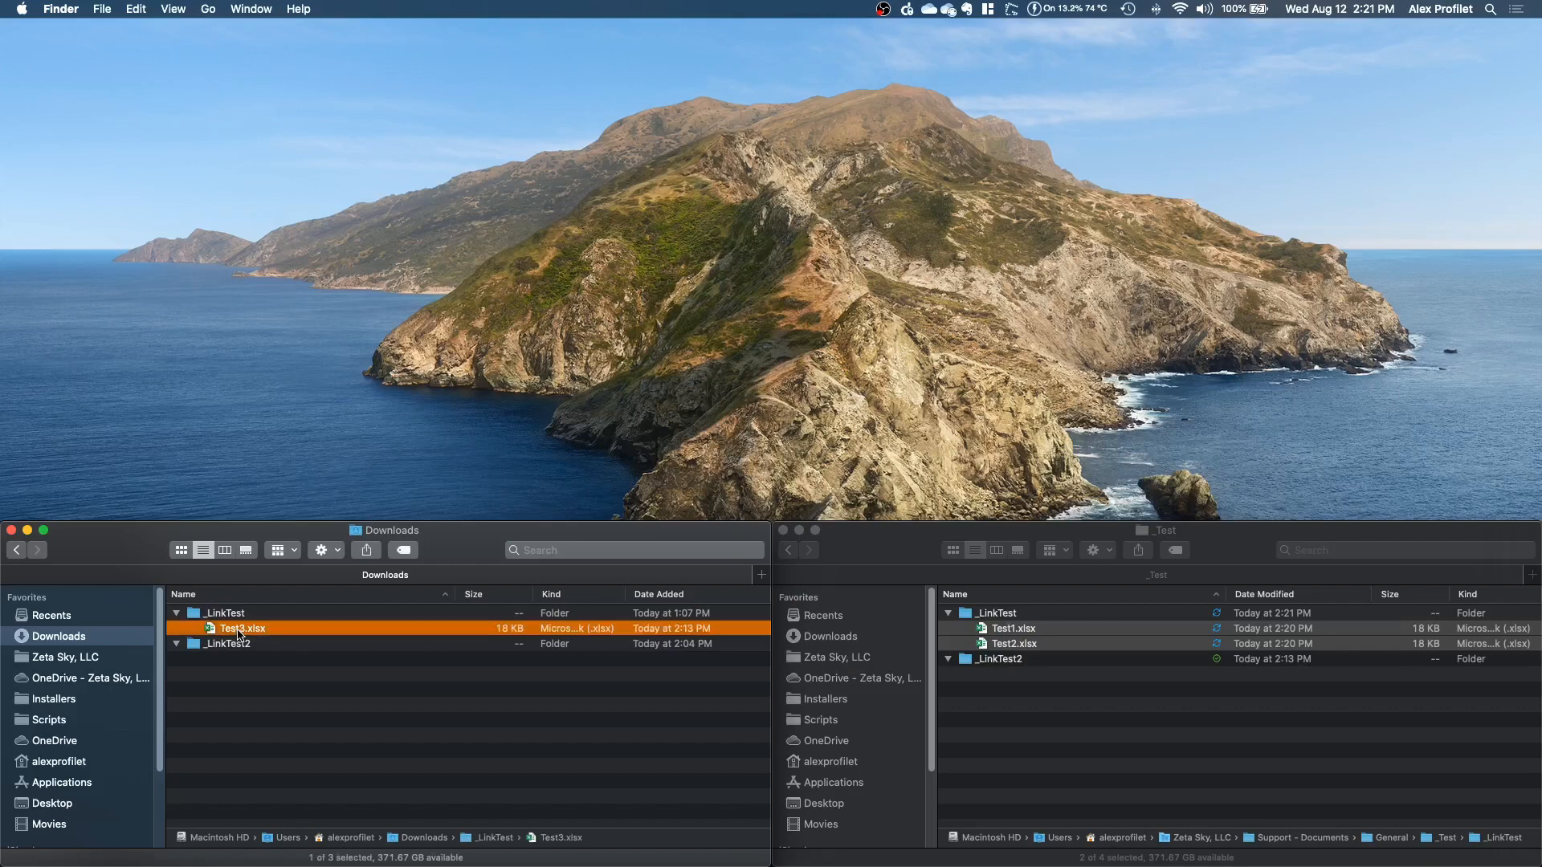
left_click_drag(238, 633, 1002, 677)
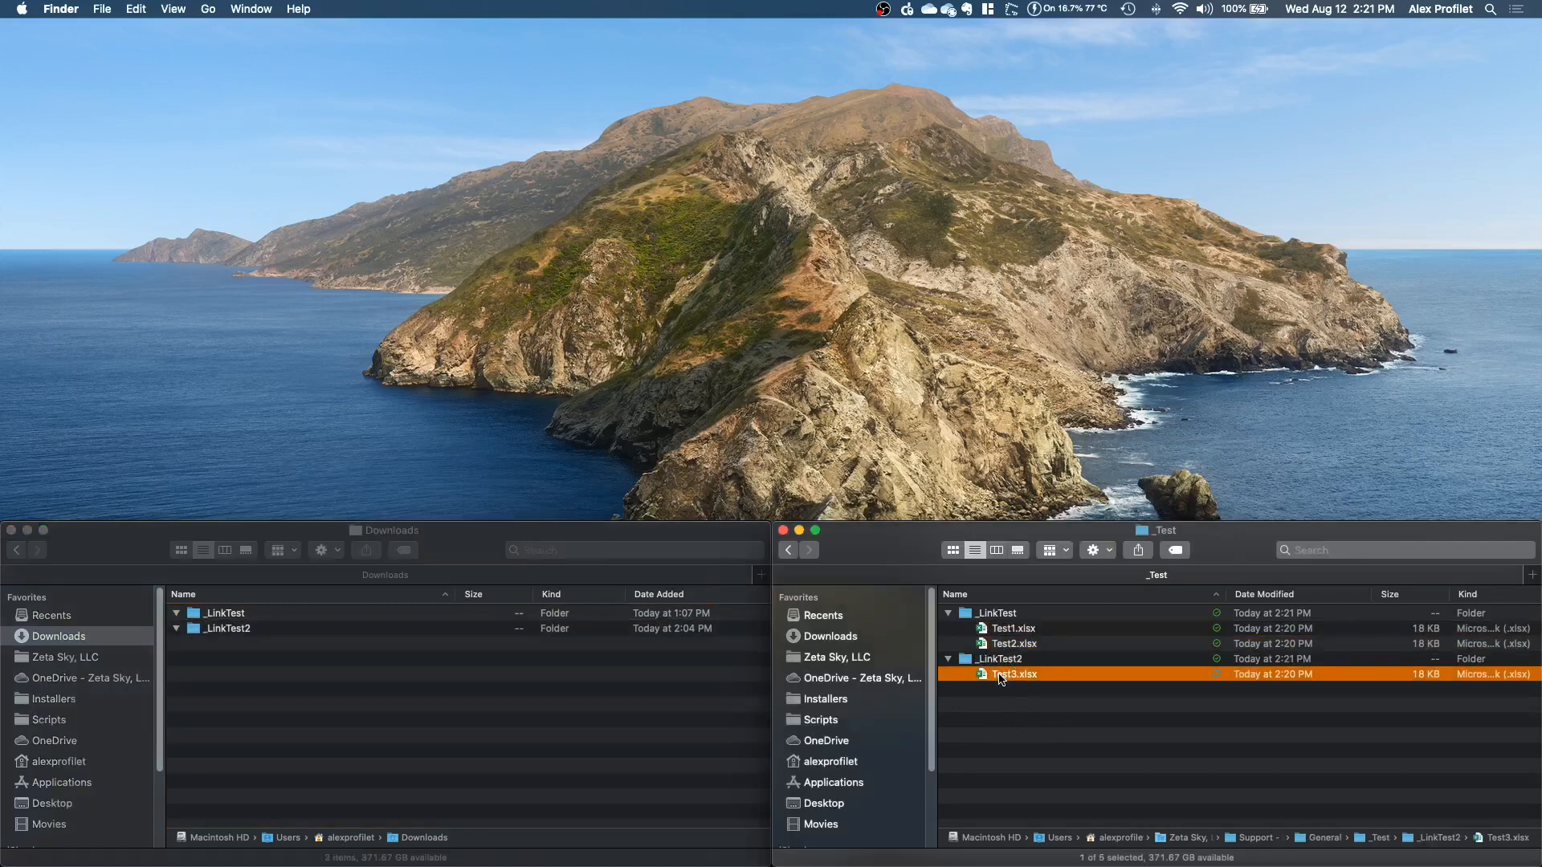
left_click(1036, 711)
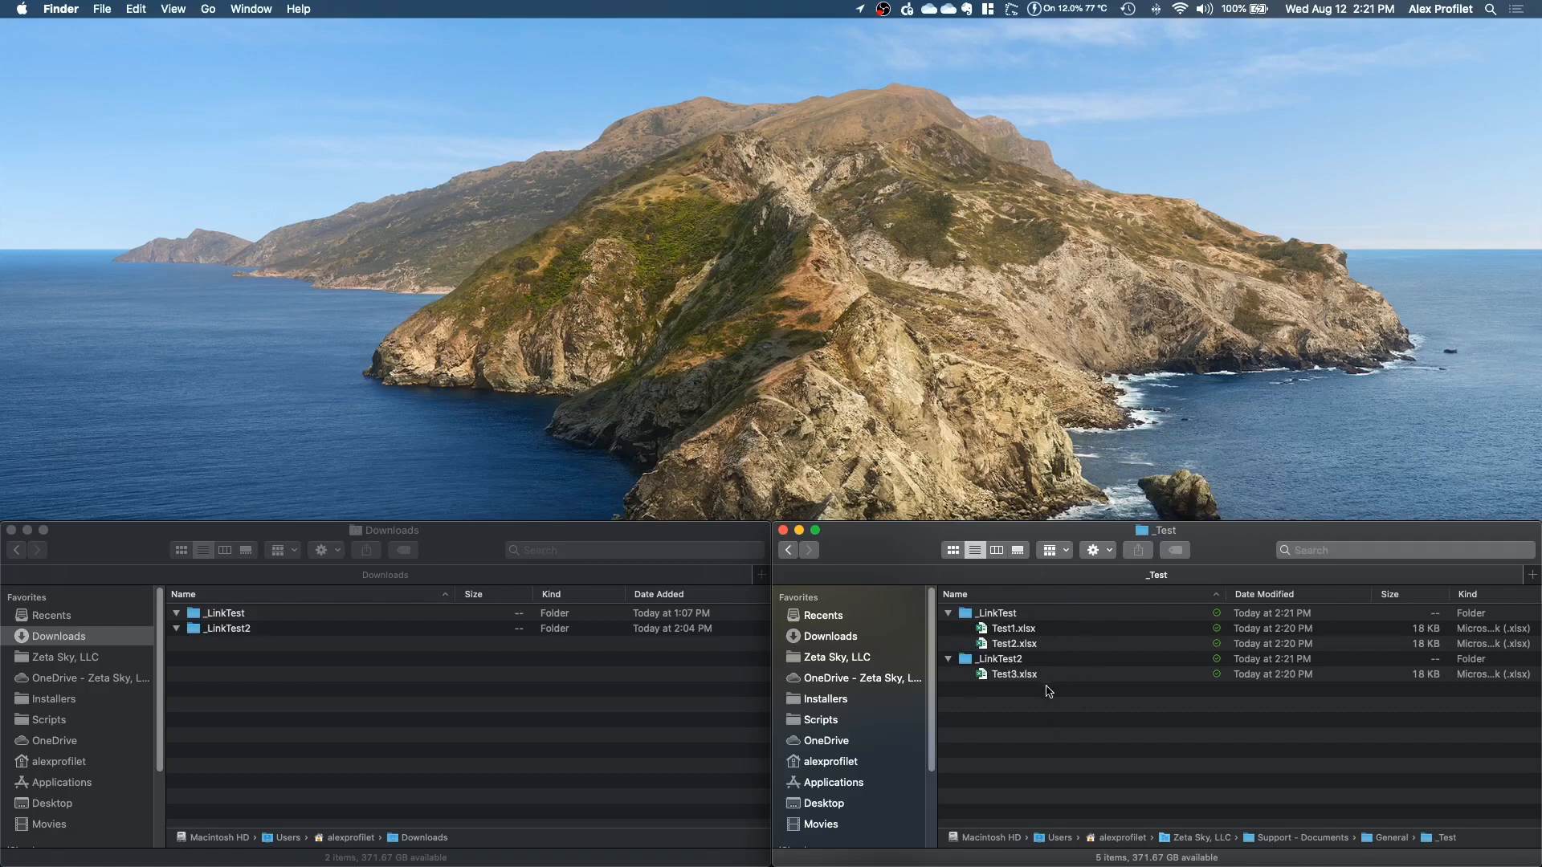
Open Test1.xlsx and Test2.xlsx together from the synced _LinkTest folder, update Test1's external links and dismiss its alerts about Test3.xlsx
left_click(1016, 631)
left_click(1019, 643, "shift")
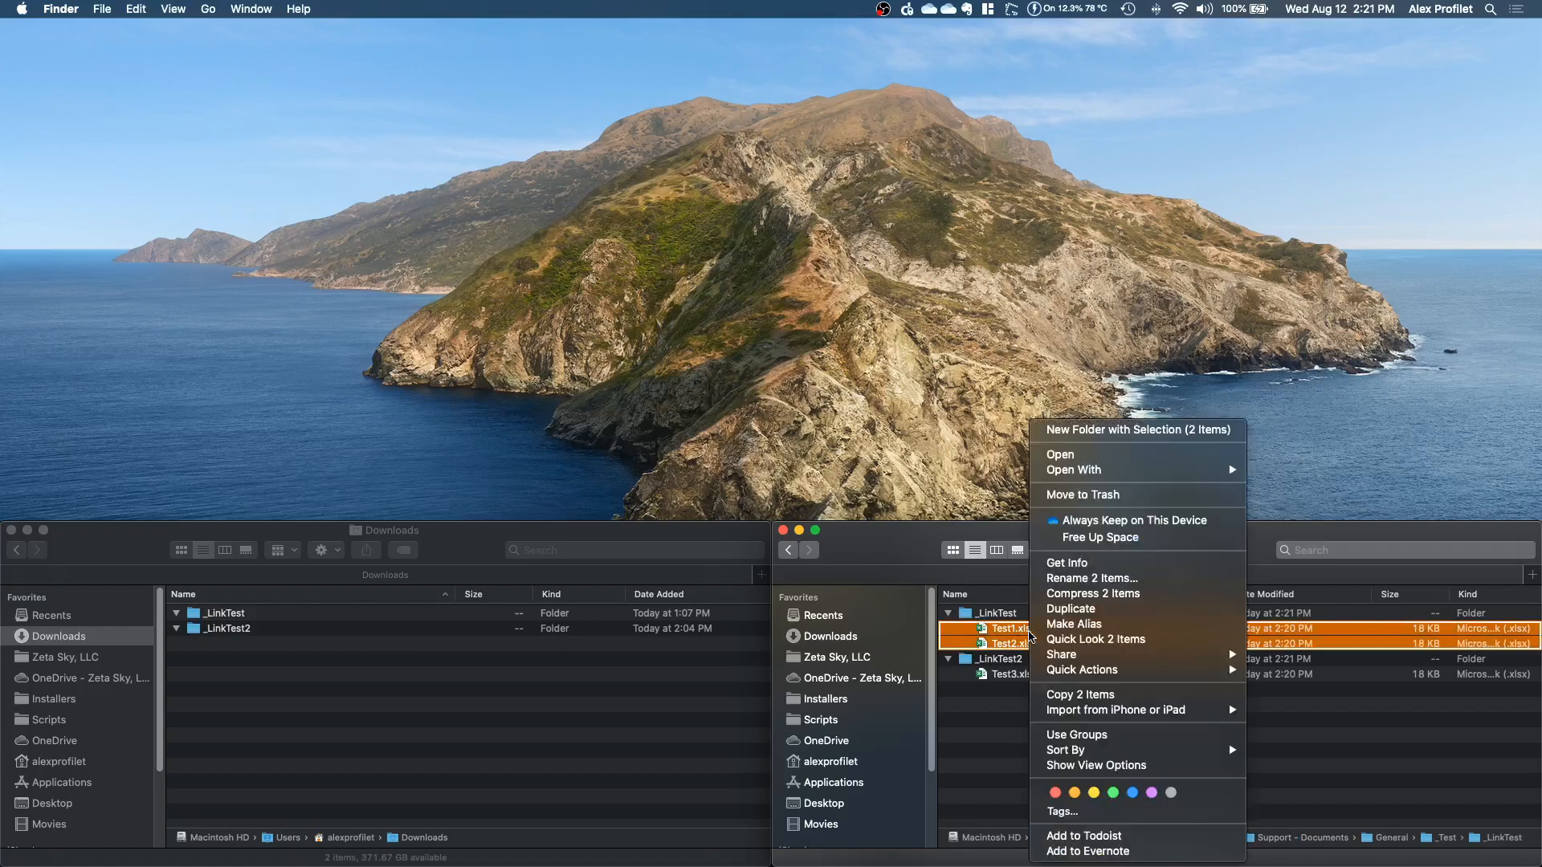
right_click(1029, 644)
left_click(1064, 455)
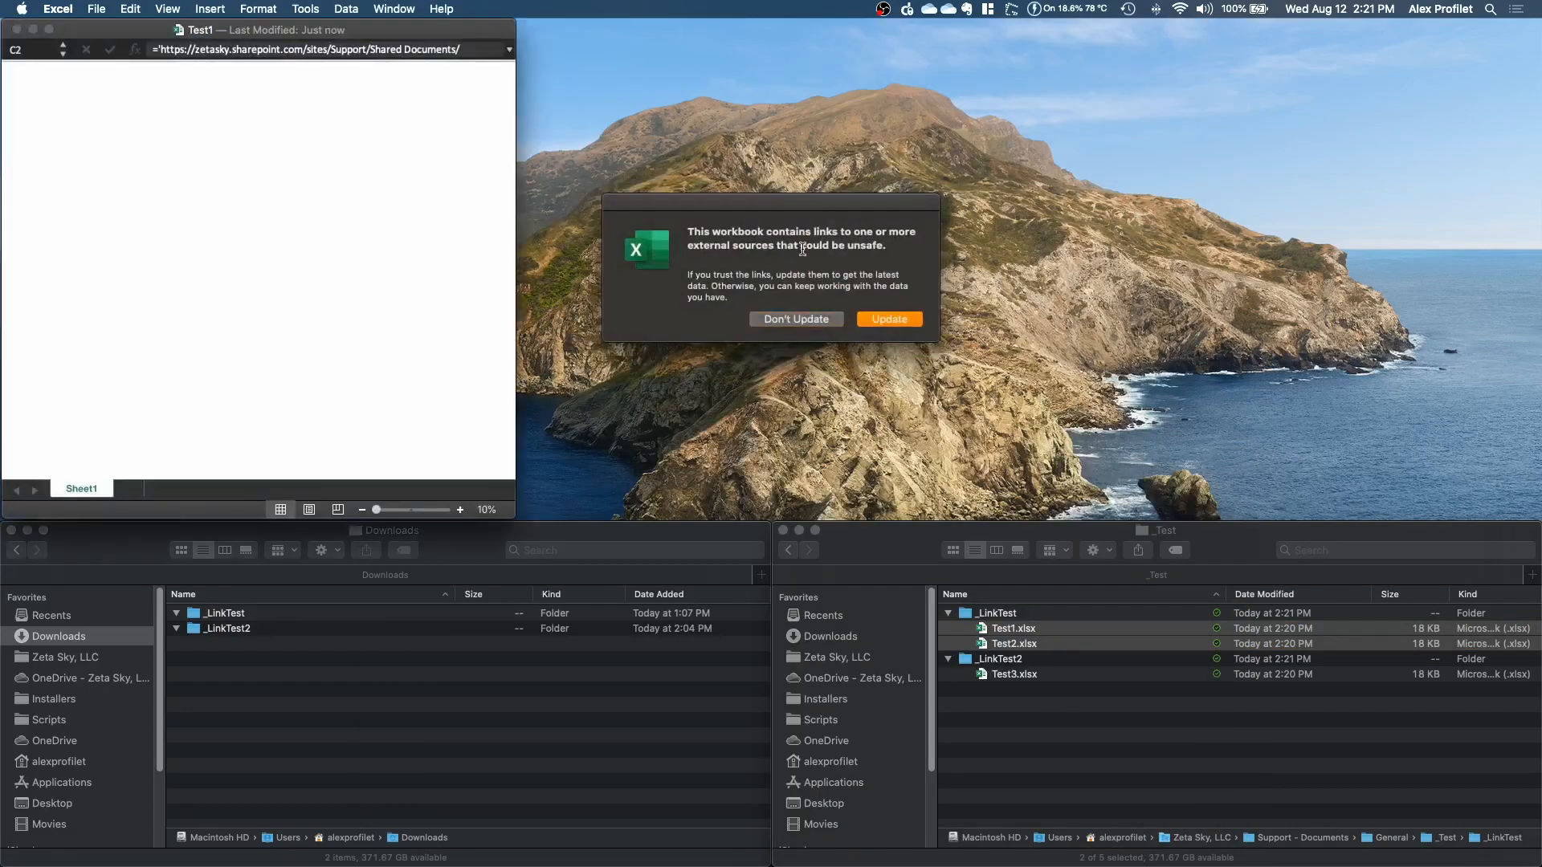
left_click(909, 325)
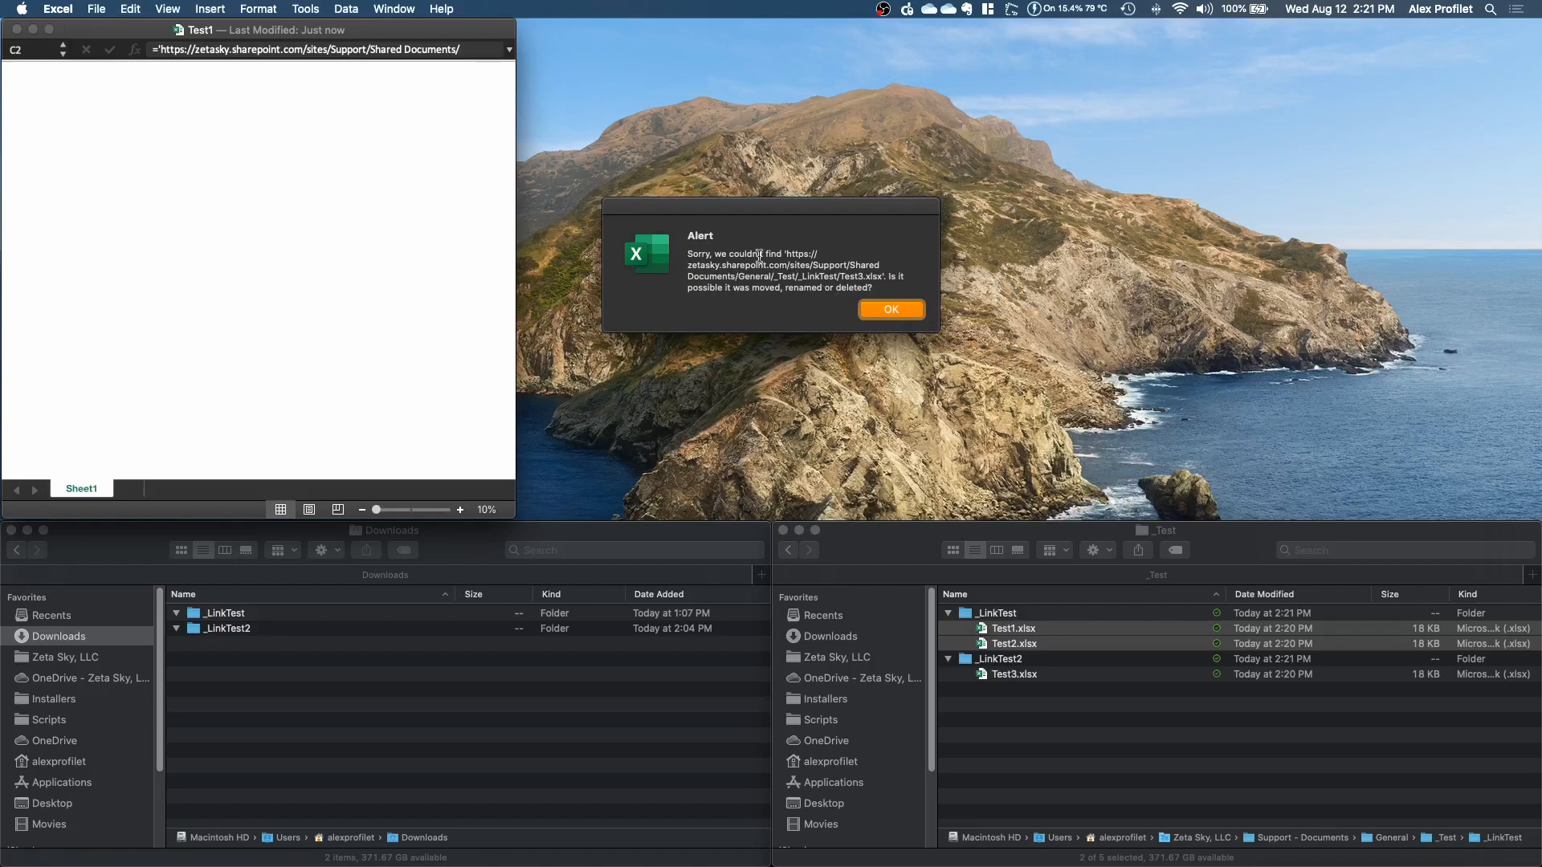
left_click_drag(839, 276, 888, 277)
left_click(915, 316)
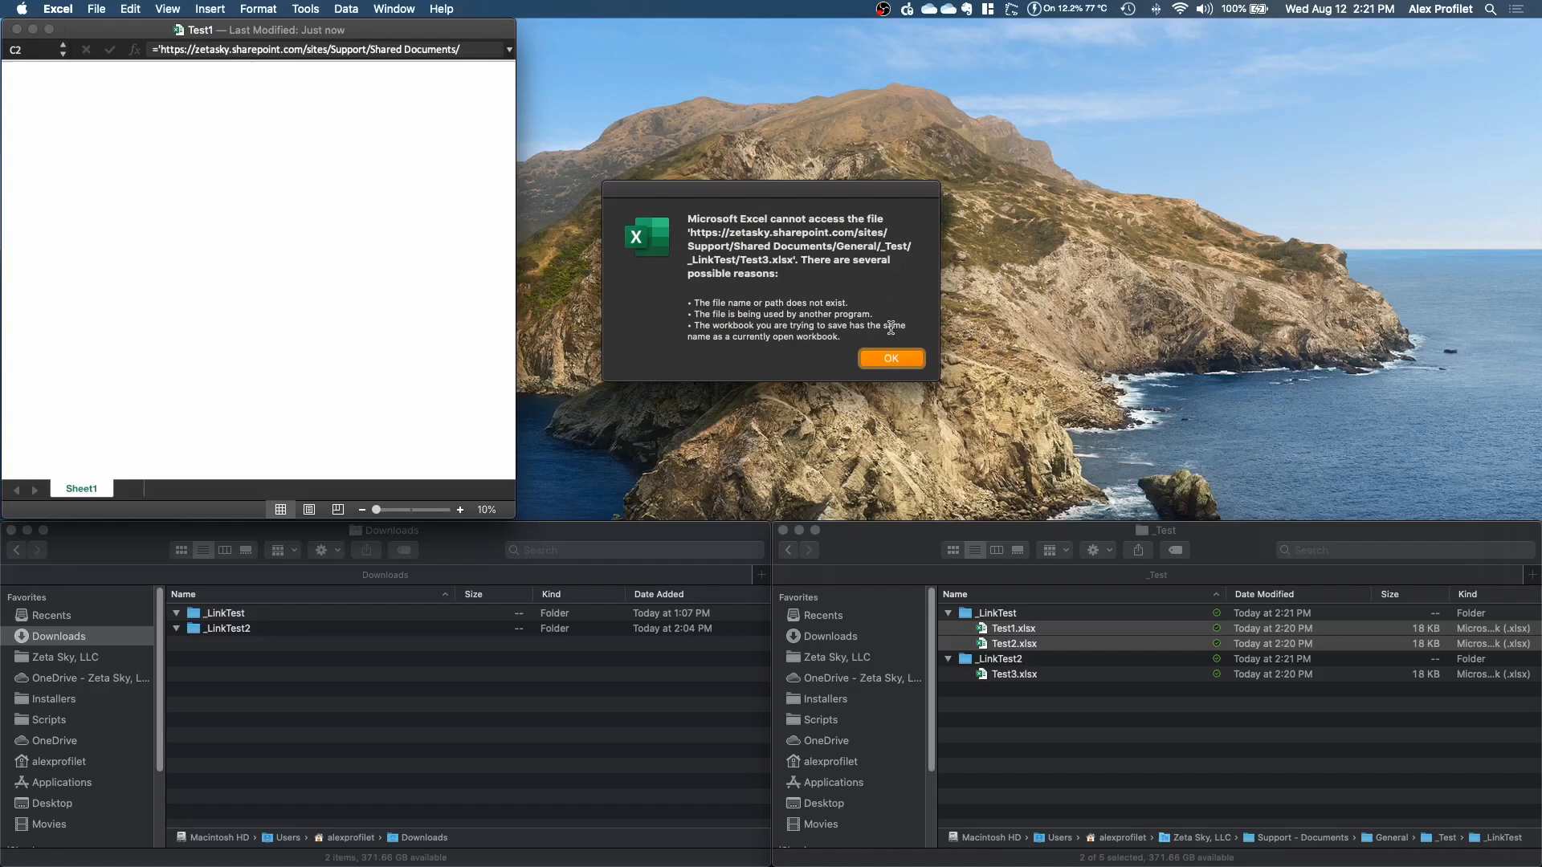
left_click(910, 368)
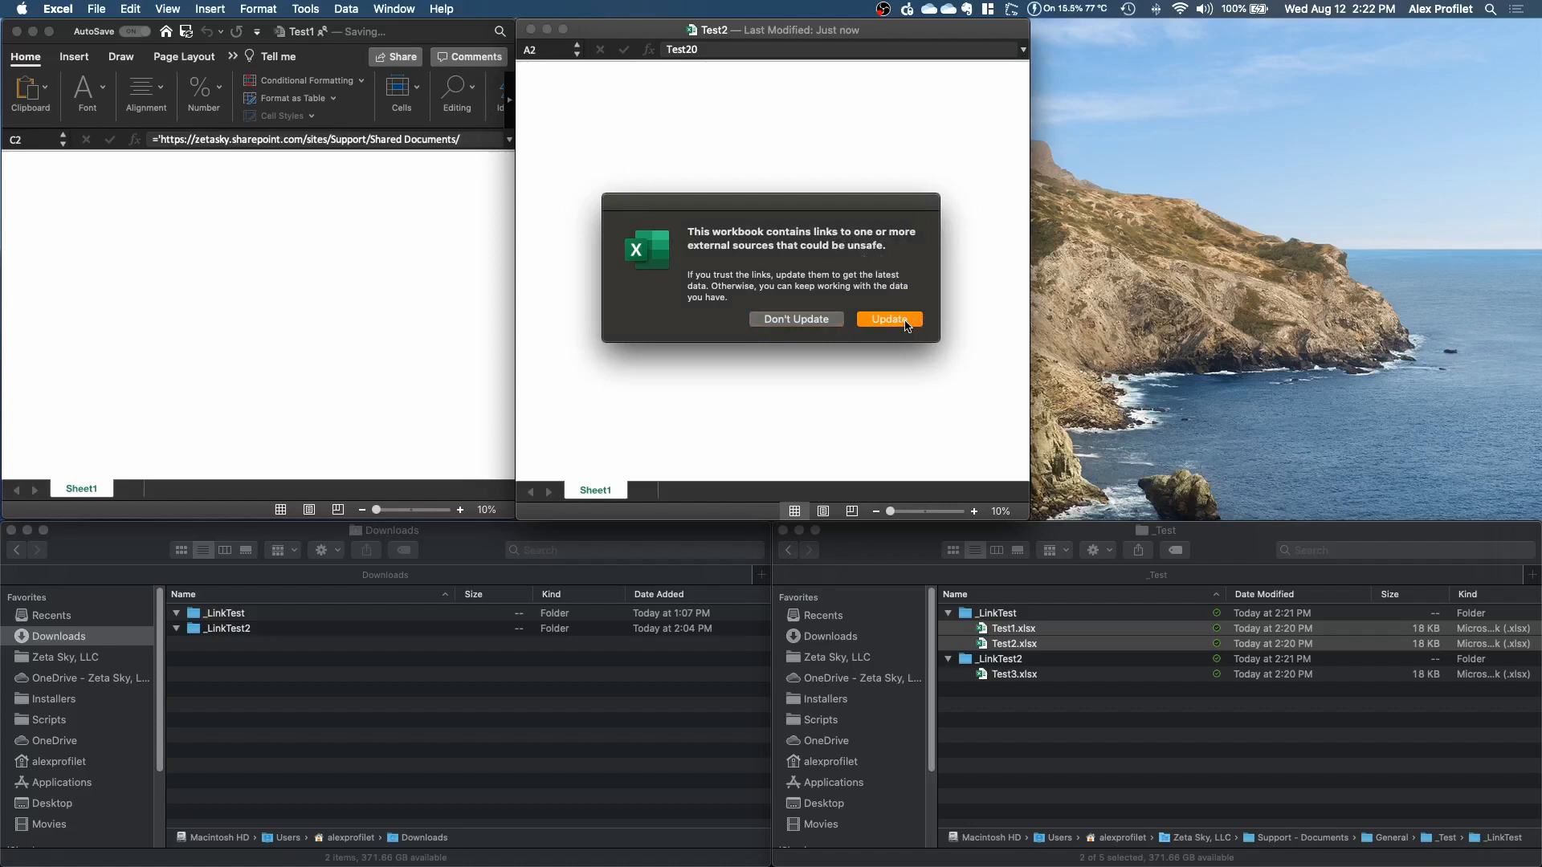
Update the external links in Test2 and dismiss the missing-file alerts
left_click(906, 322)
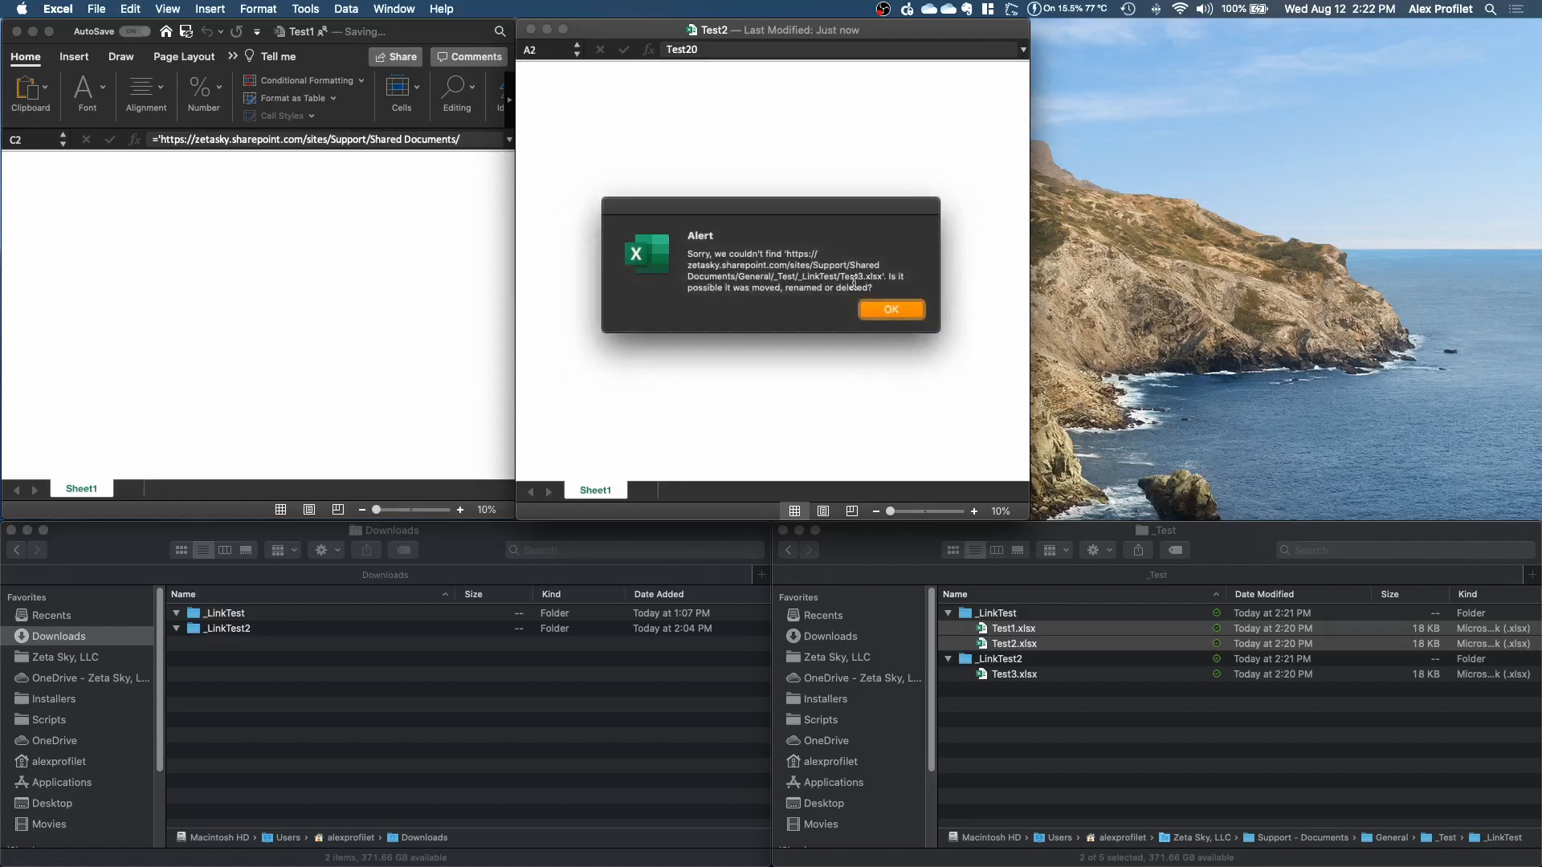
left_click(899, 314)
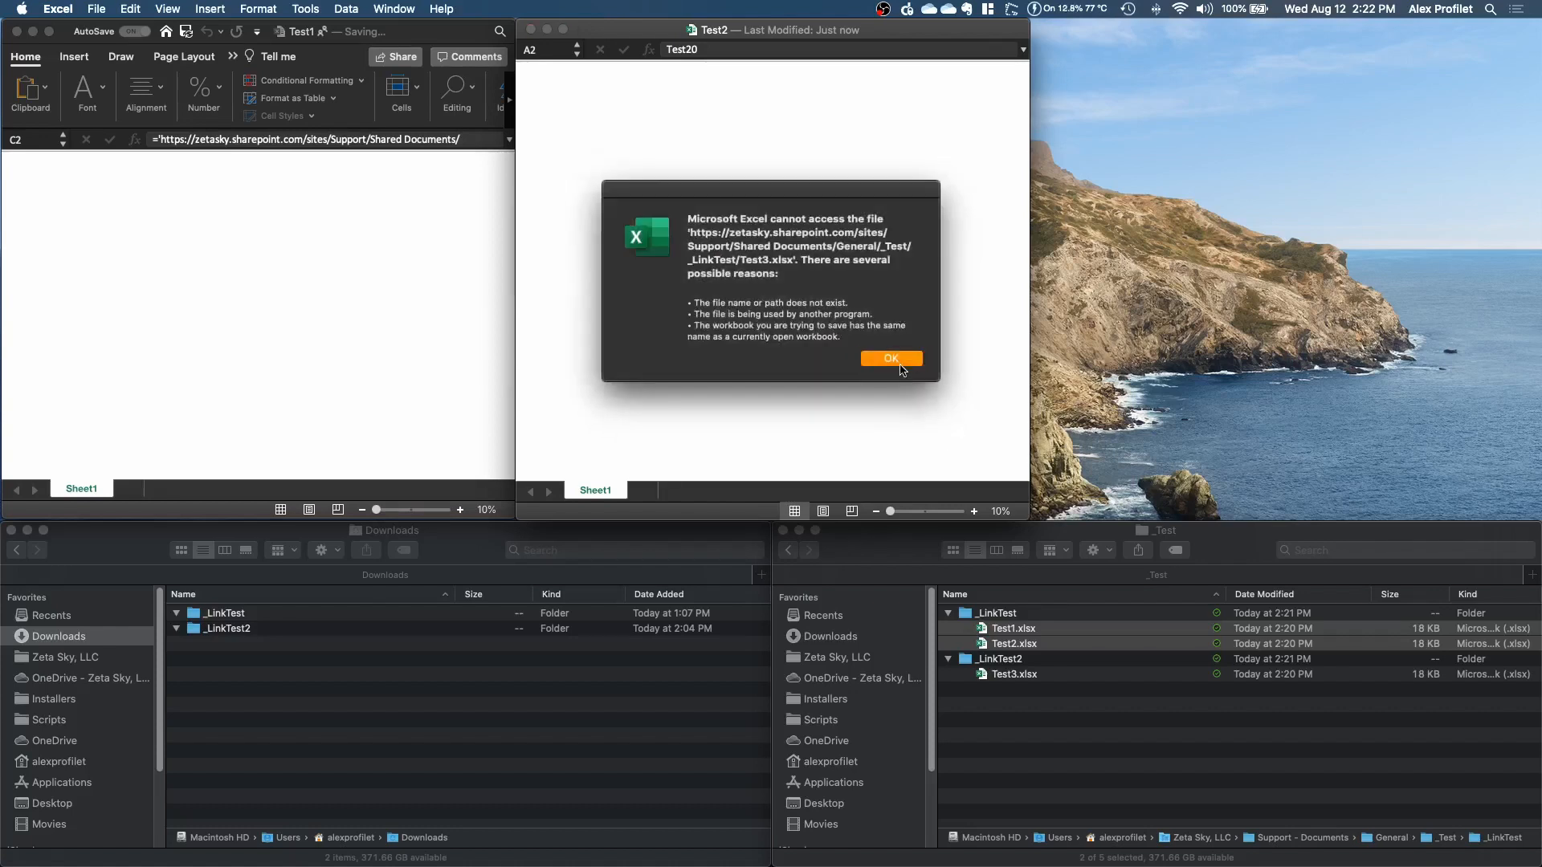
left_click(891, 359)
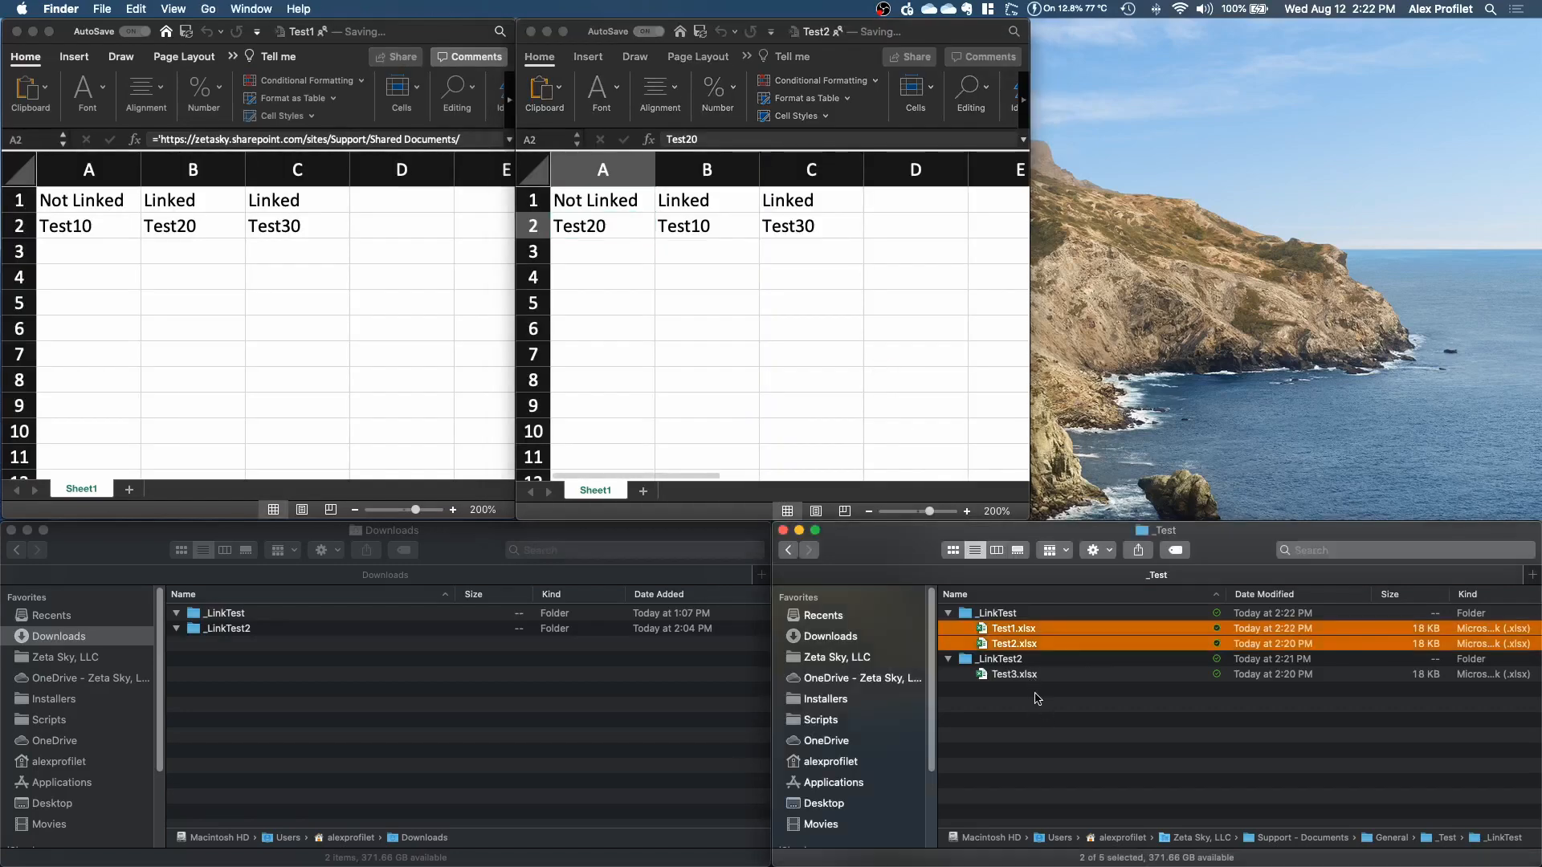
Open Test3.xlsx from the synced _LinkTest2 folder, update its external links and dismiss the alerts about Test1.xlsx and Test2.xlsx
left_click(1021, 679)
double_click(1016, 674)
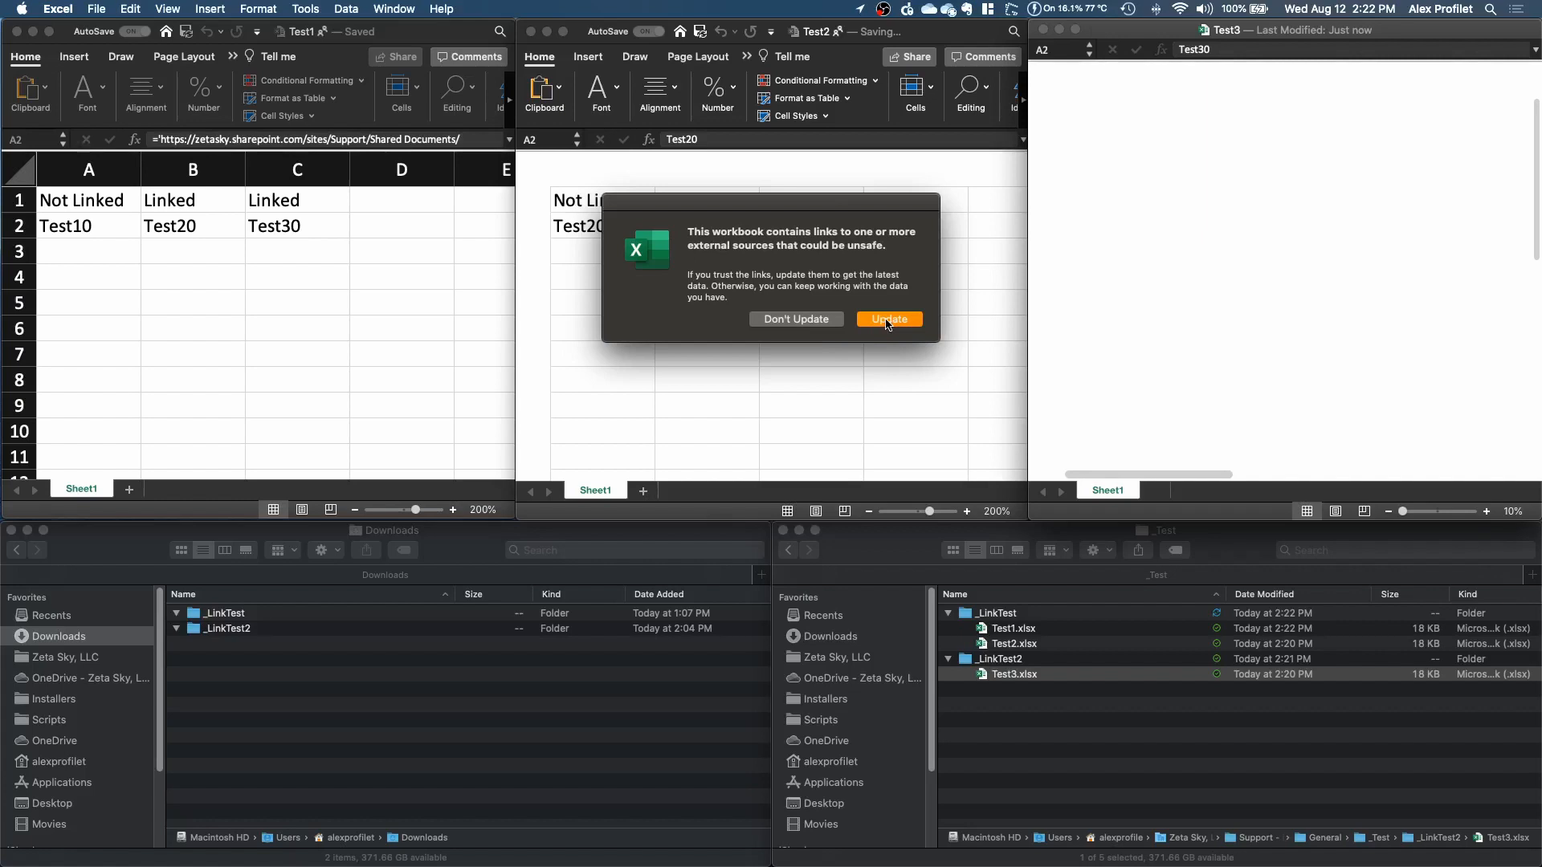
left_click(887, 319)
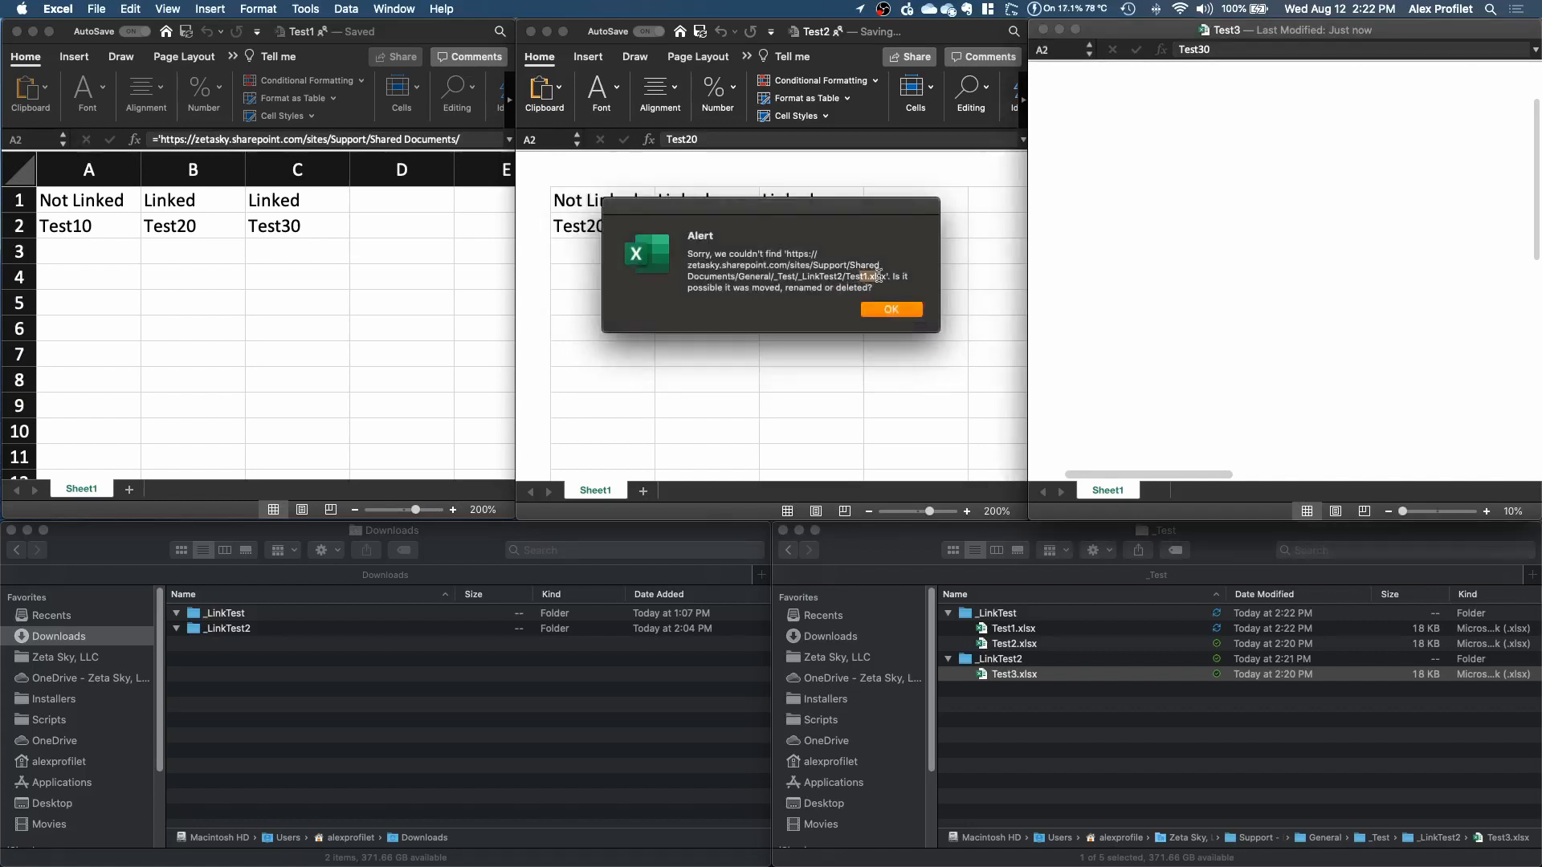
left_click(909, 305)
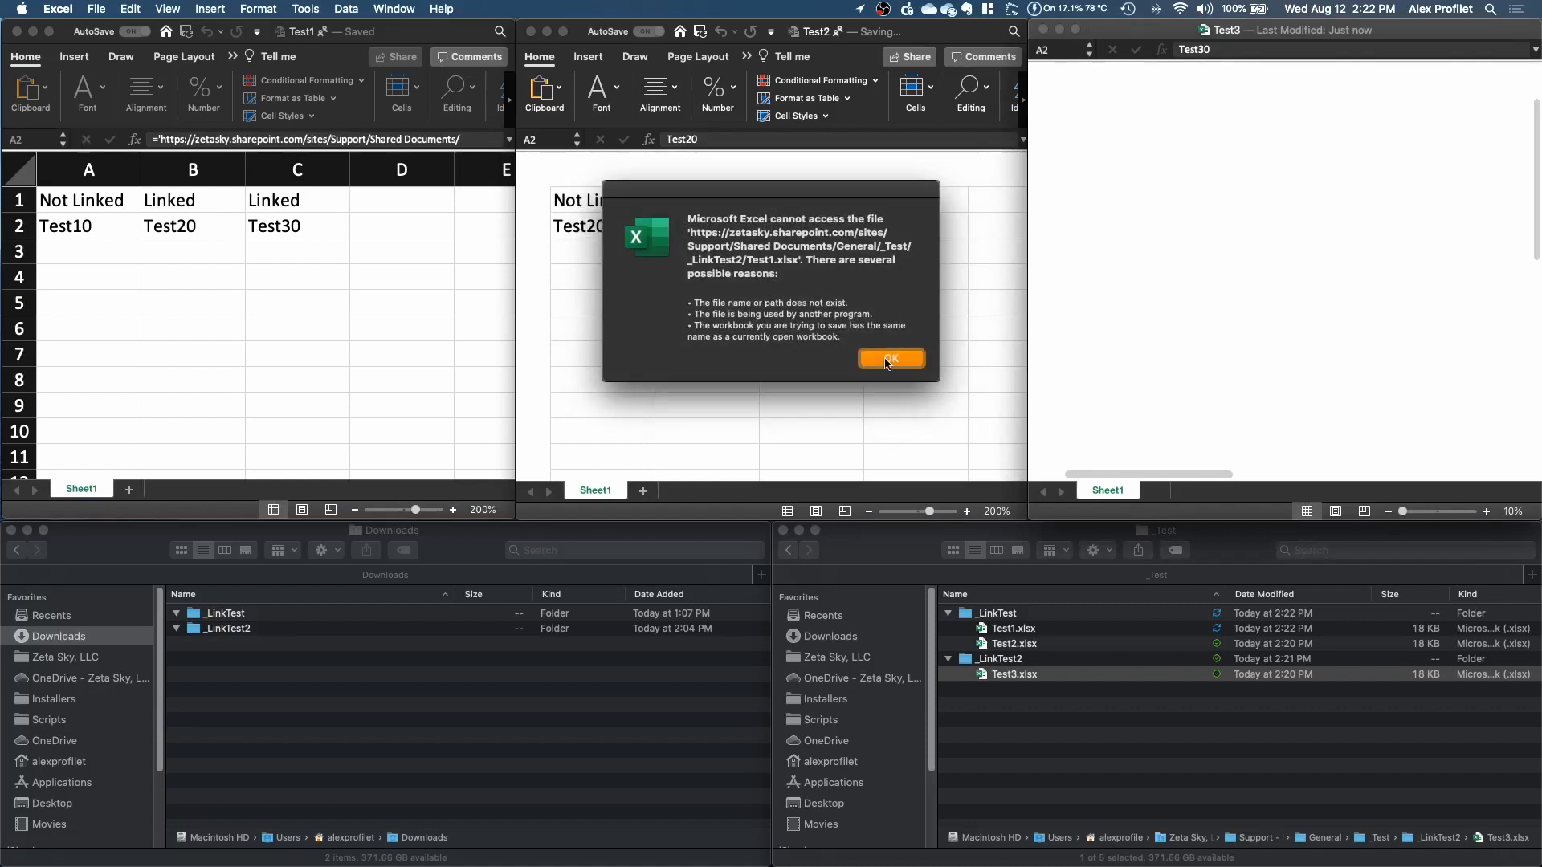
left_click(879, 353)
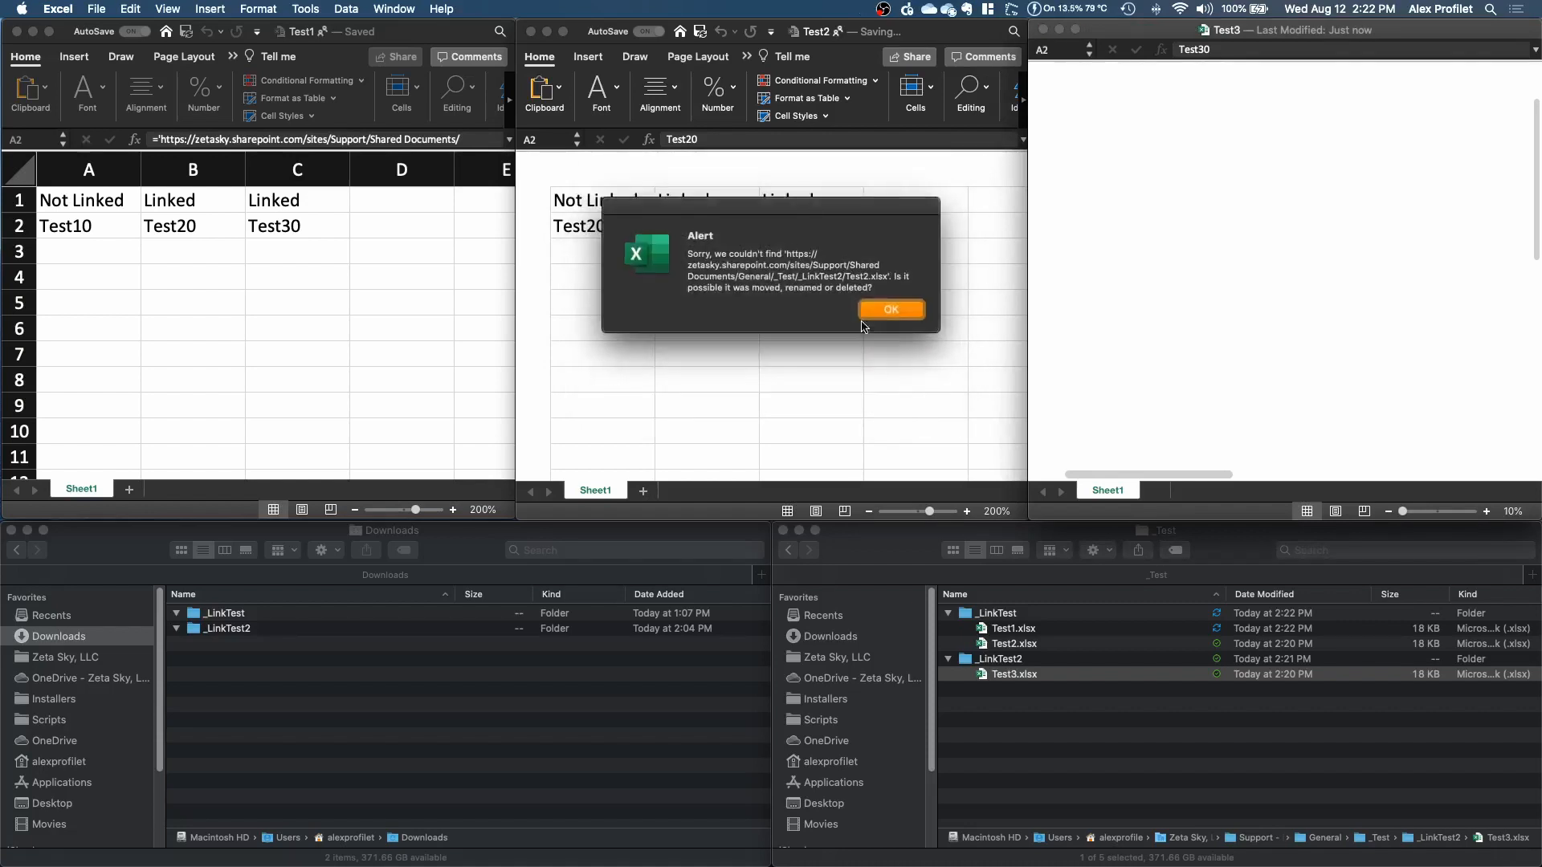
left_click_drag(855, 277, 898, 278)
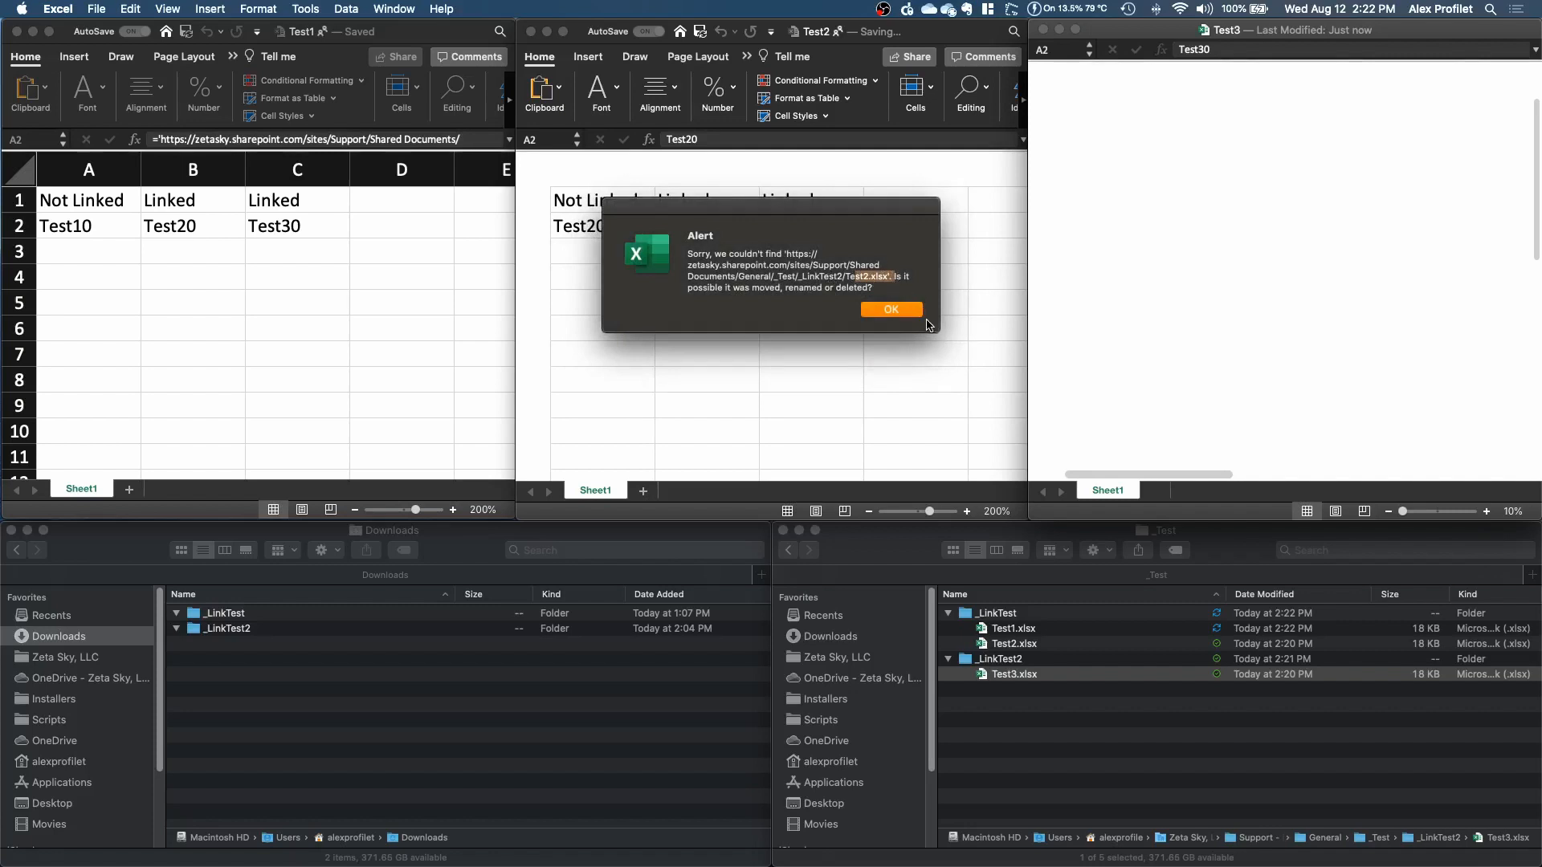
left_click(898, 315)
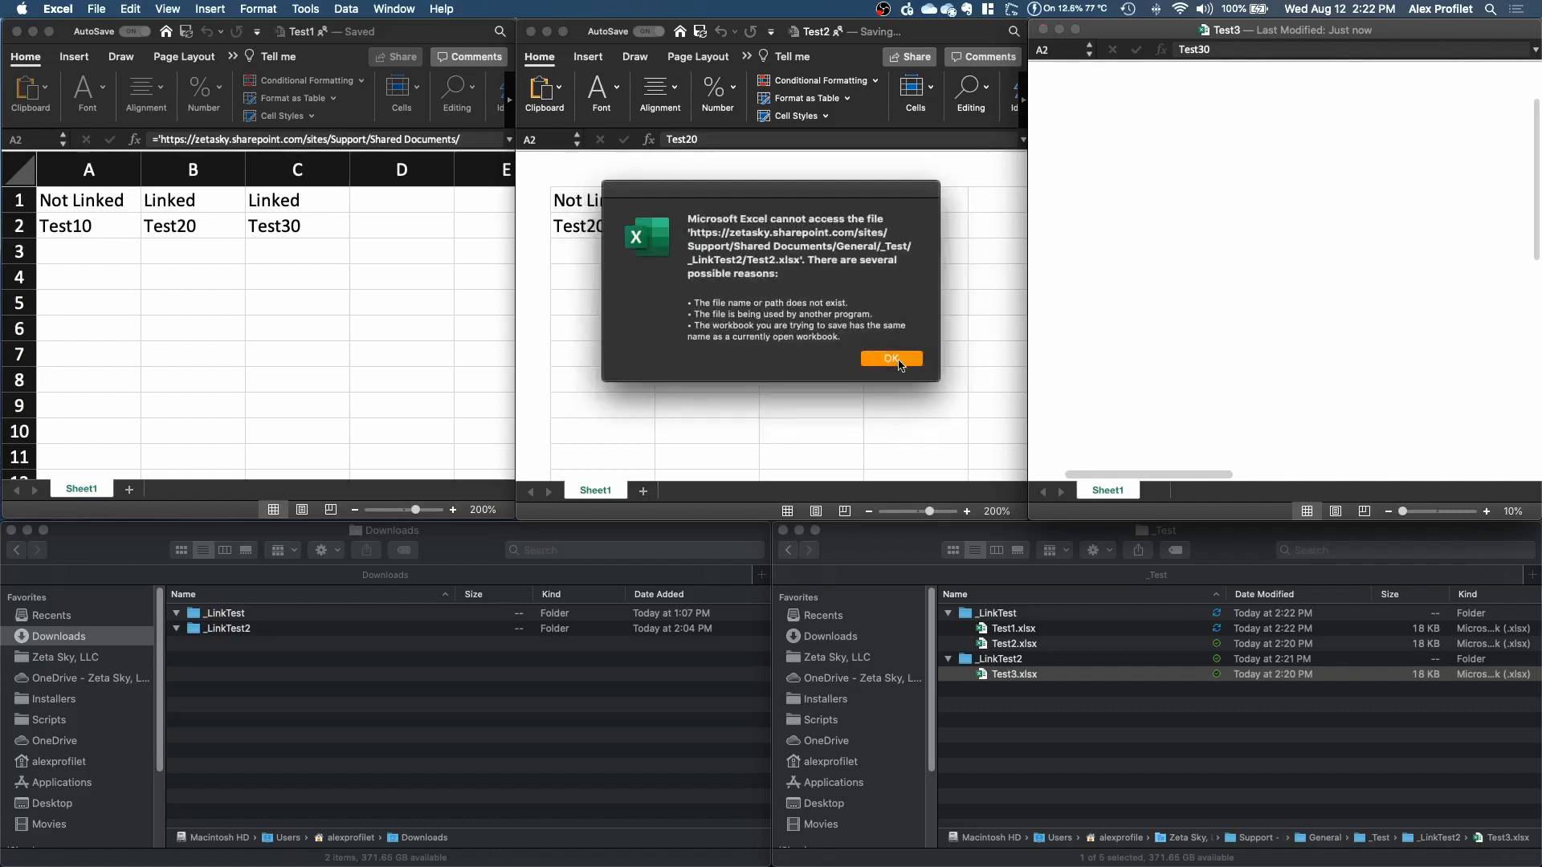
left_click(889, 360)
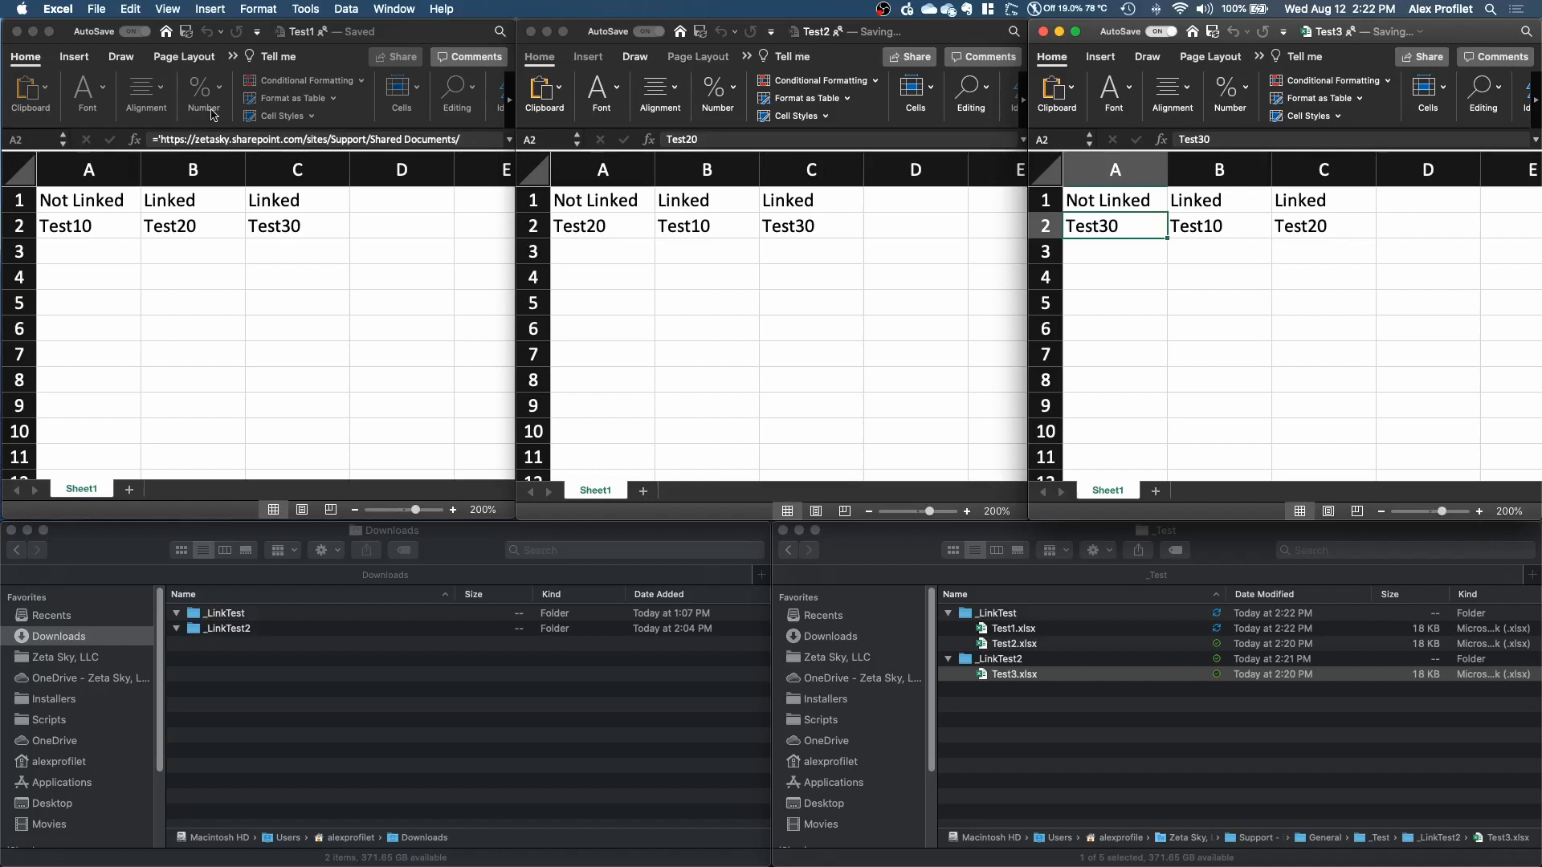
Set the unlinked cell A2 to Test100 in Test1, Test200 in Test2 and Test300 in Test3
left_click(275, 236)
left_click(120, 227)
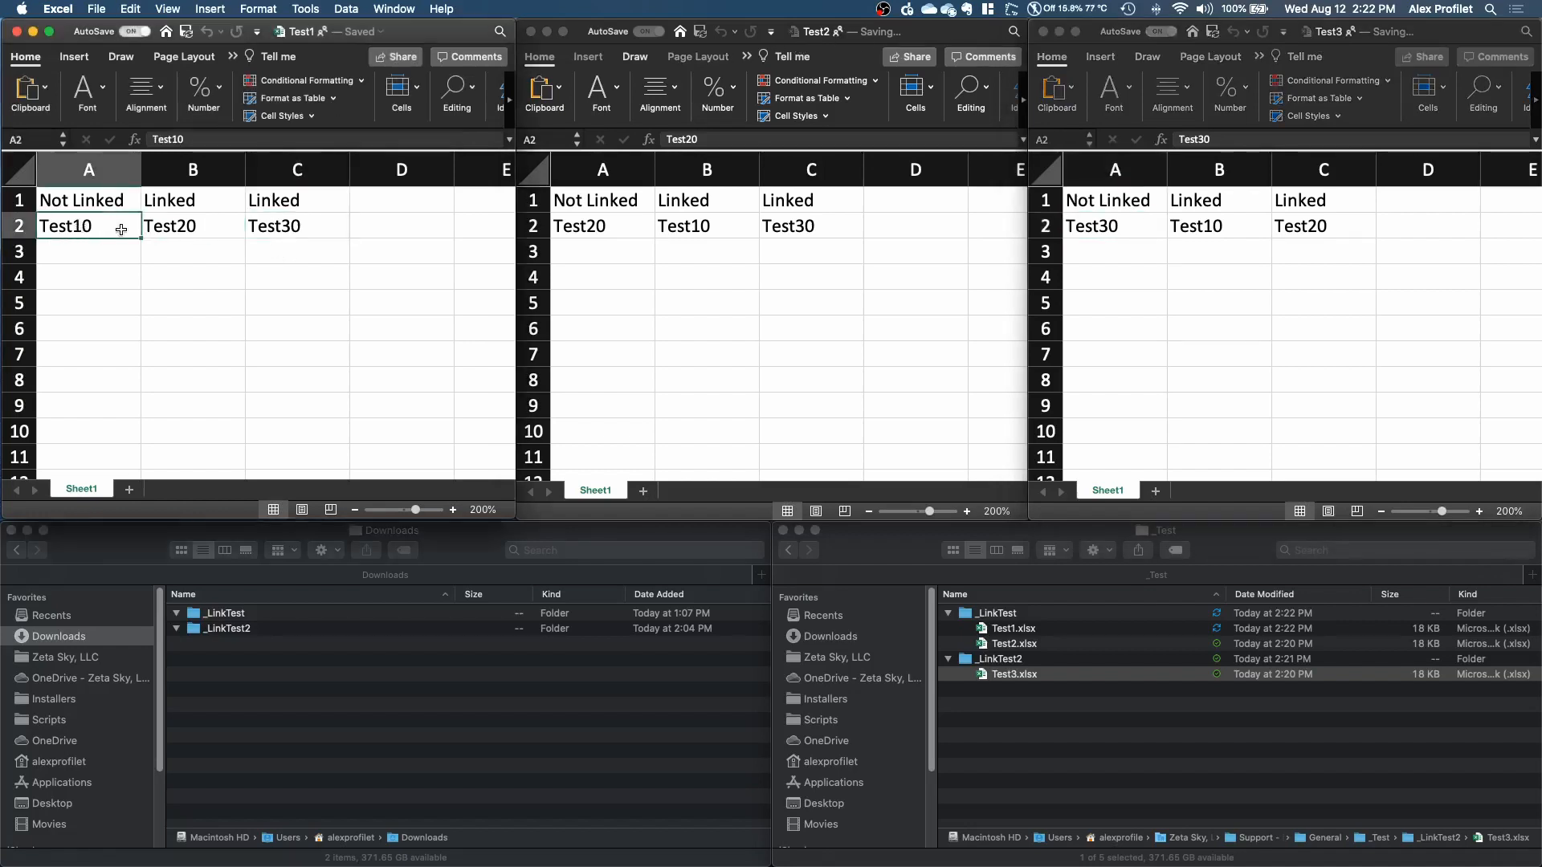
double_click(121, 229)
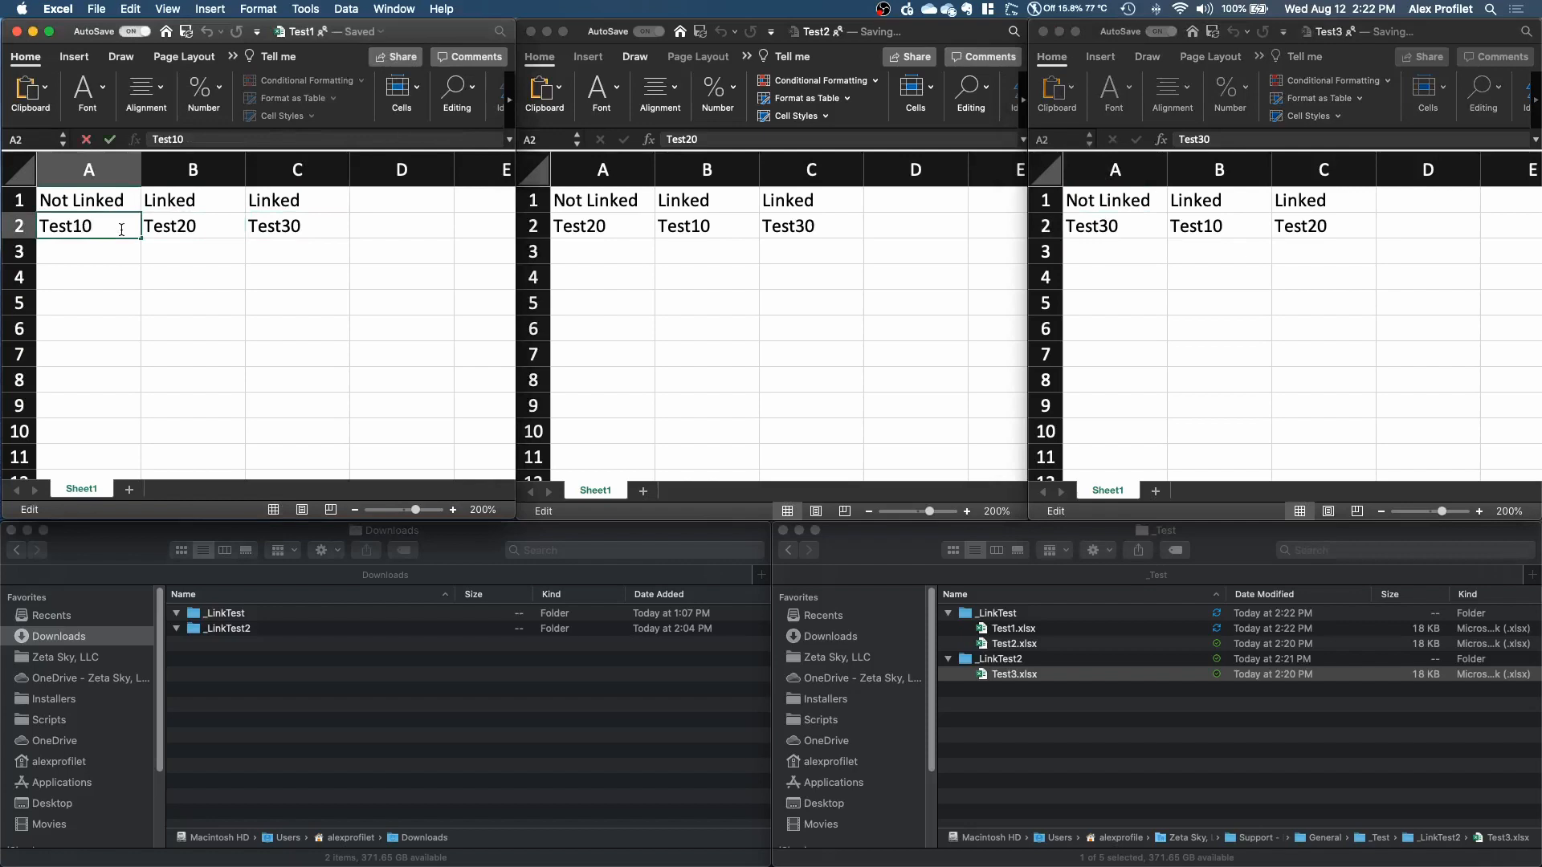
left_click(618, 227)
double_click(625, 226)
type("0")
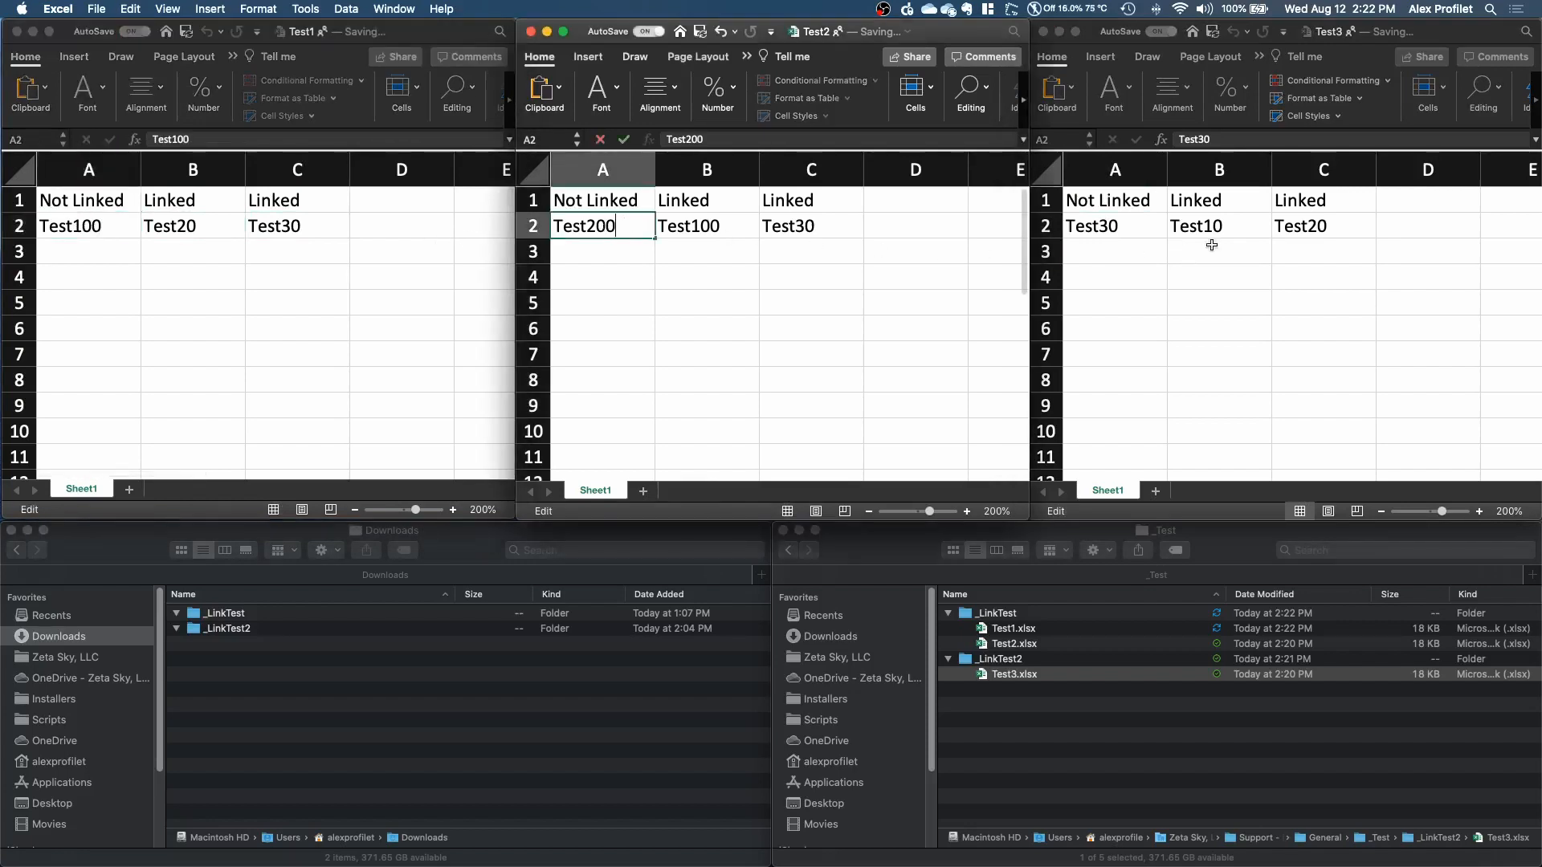
left_click(1135, 228)
double_click(1140, 227)
type("0")
left_click(1145, 272)
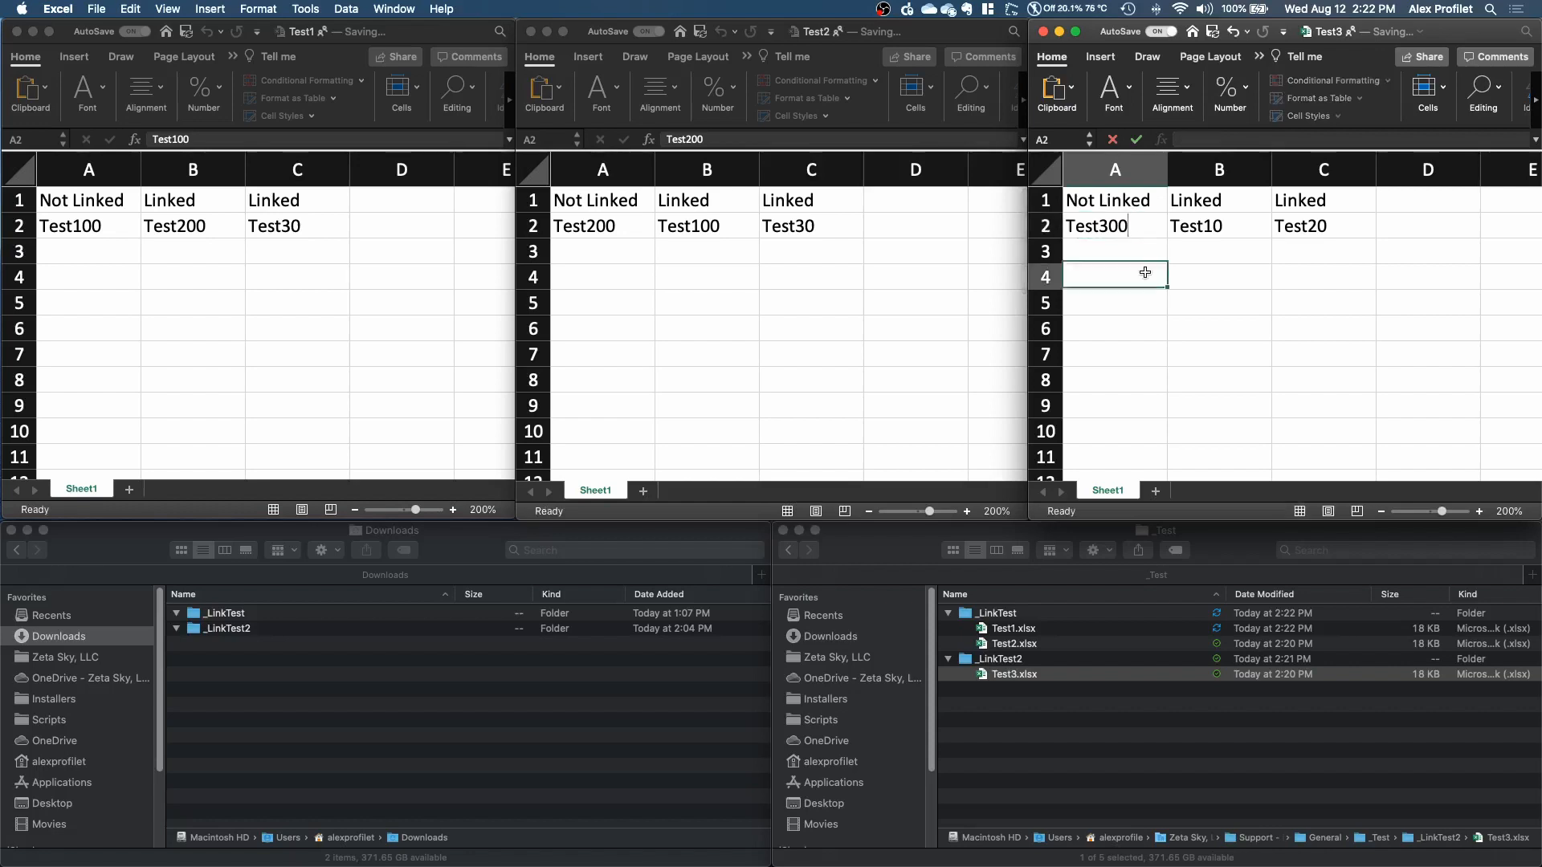
Compare the A2 source values of the three workbooks with the linked formulas in B2 and C2 of Test1
left_click(71, 230)
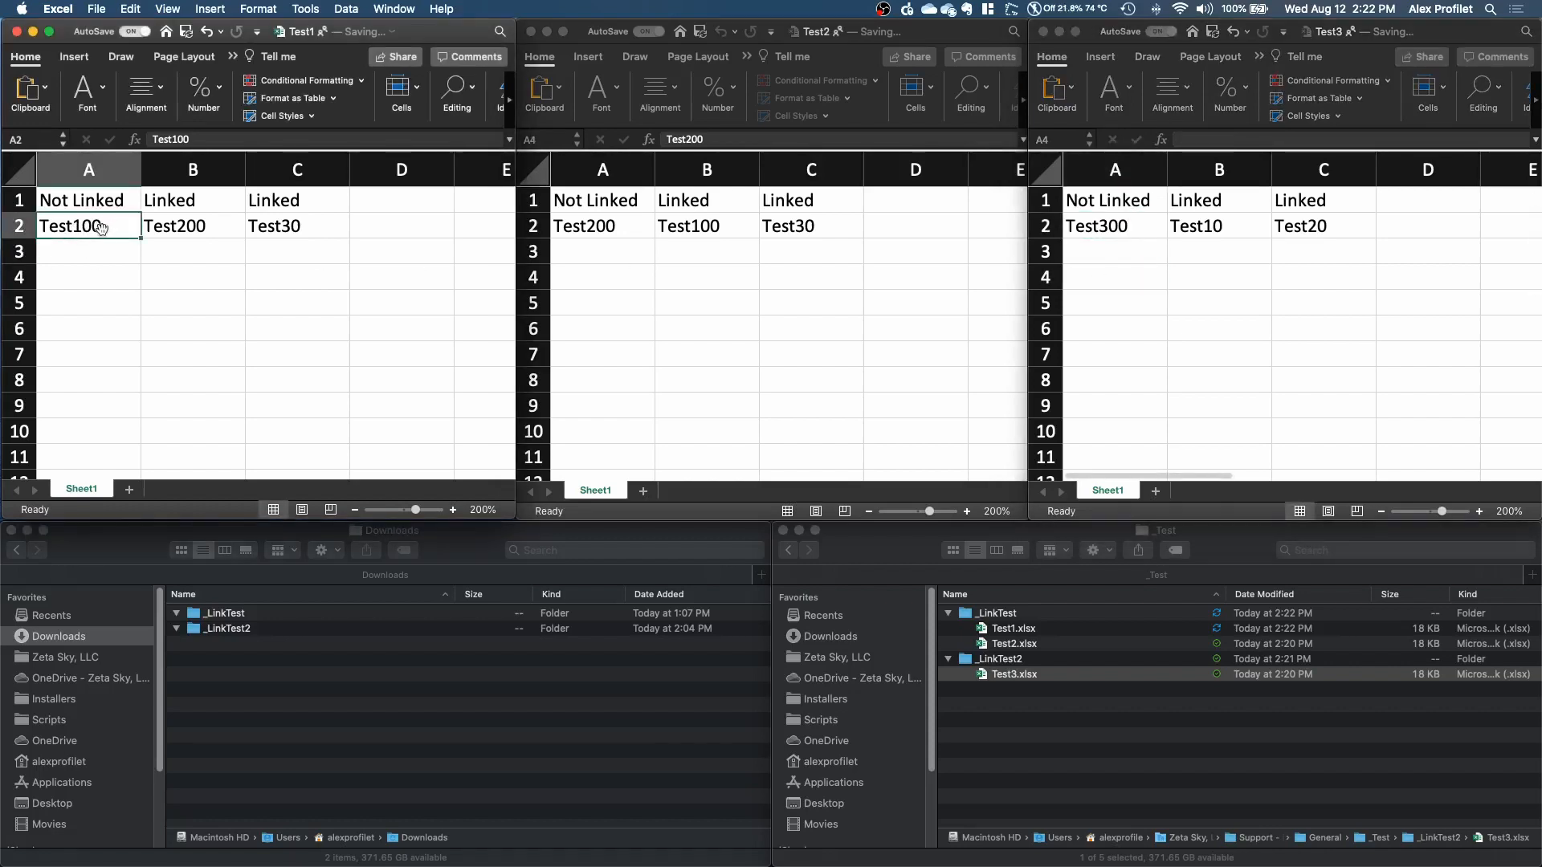
left_click(580, 227)
left_click(1112, 225)
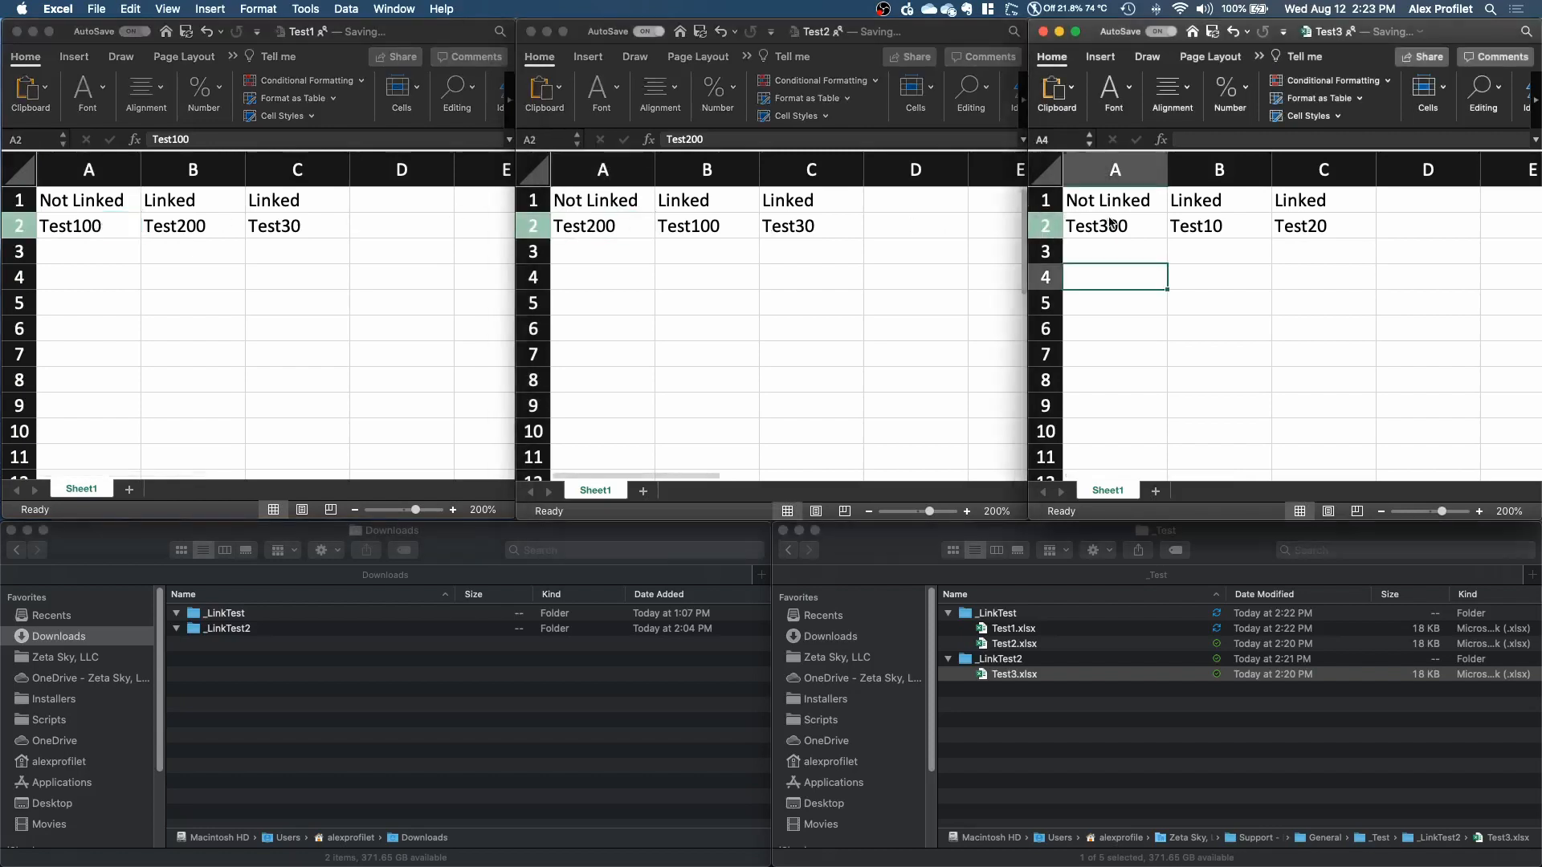
left_click(1111, 224)
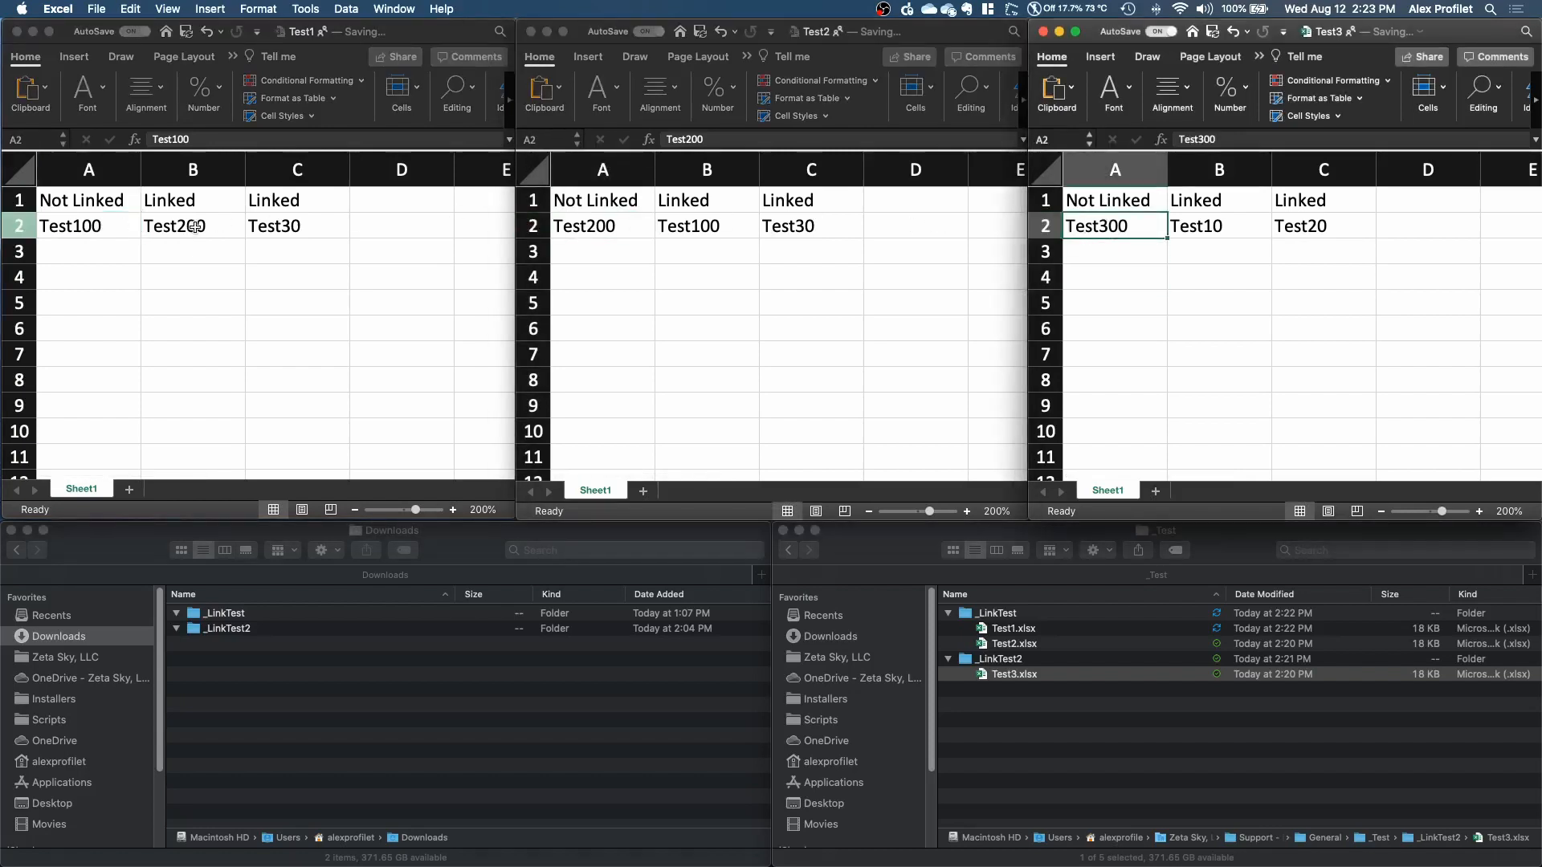
left_click(194, 227)
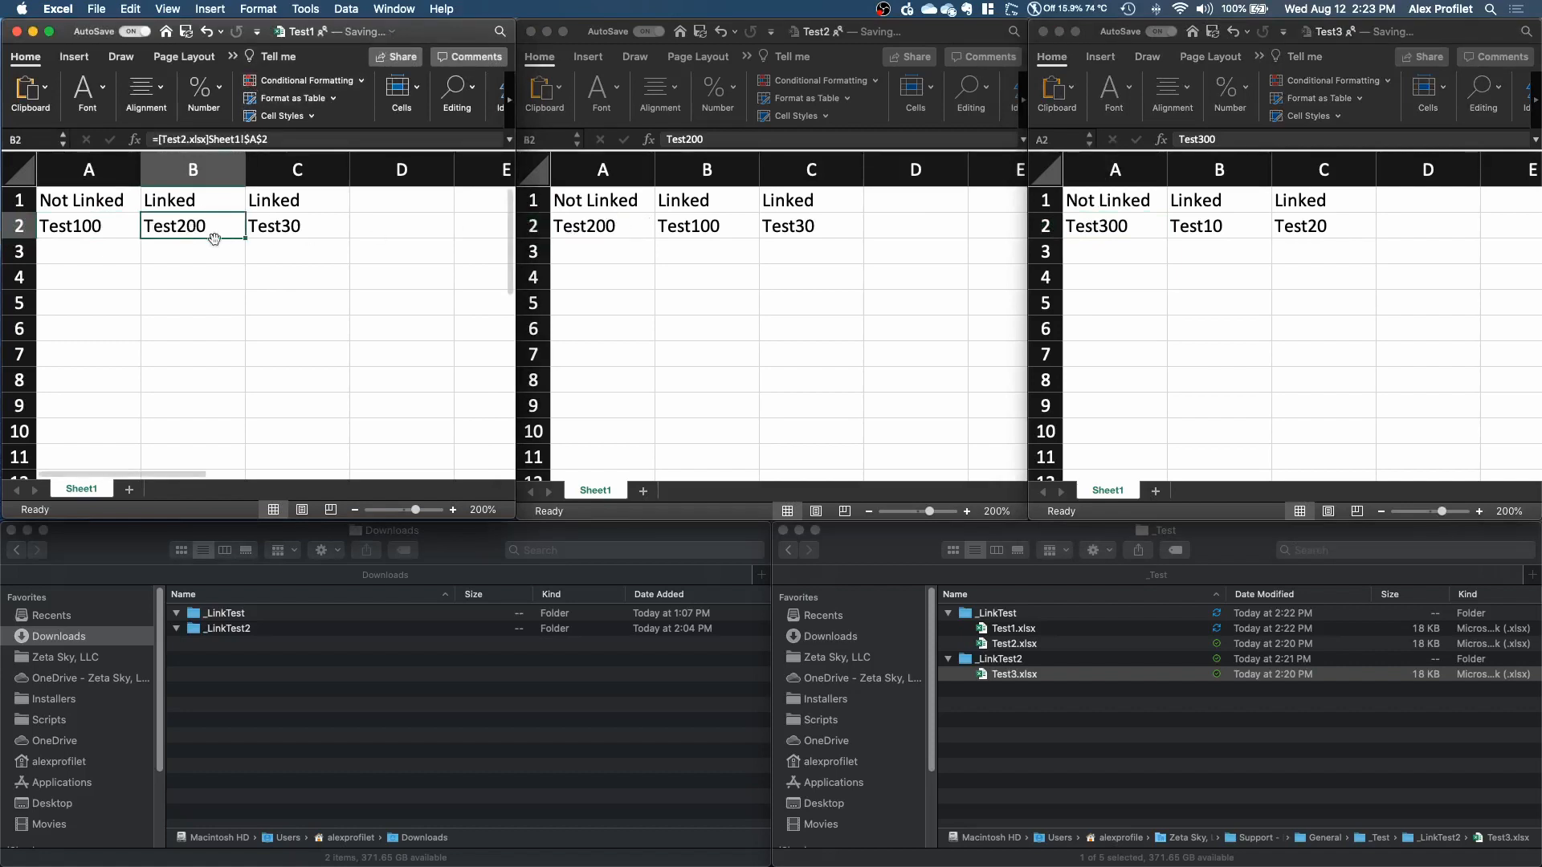
left_click(291, 225)
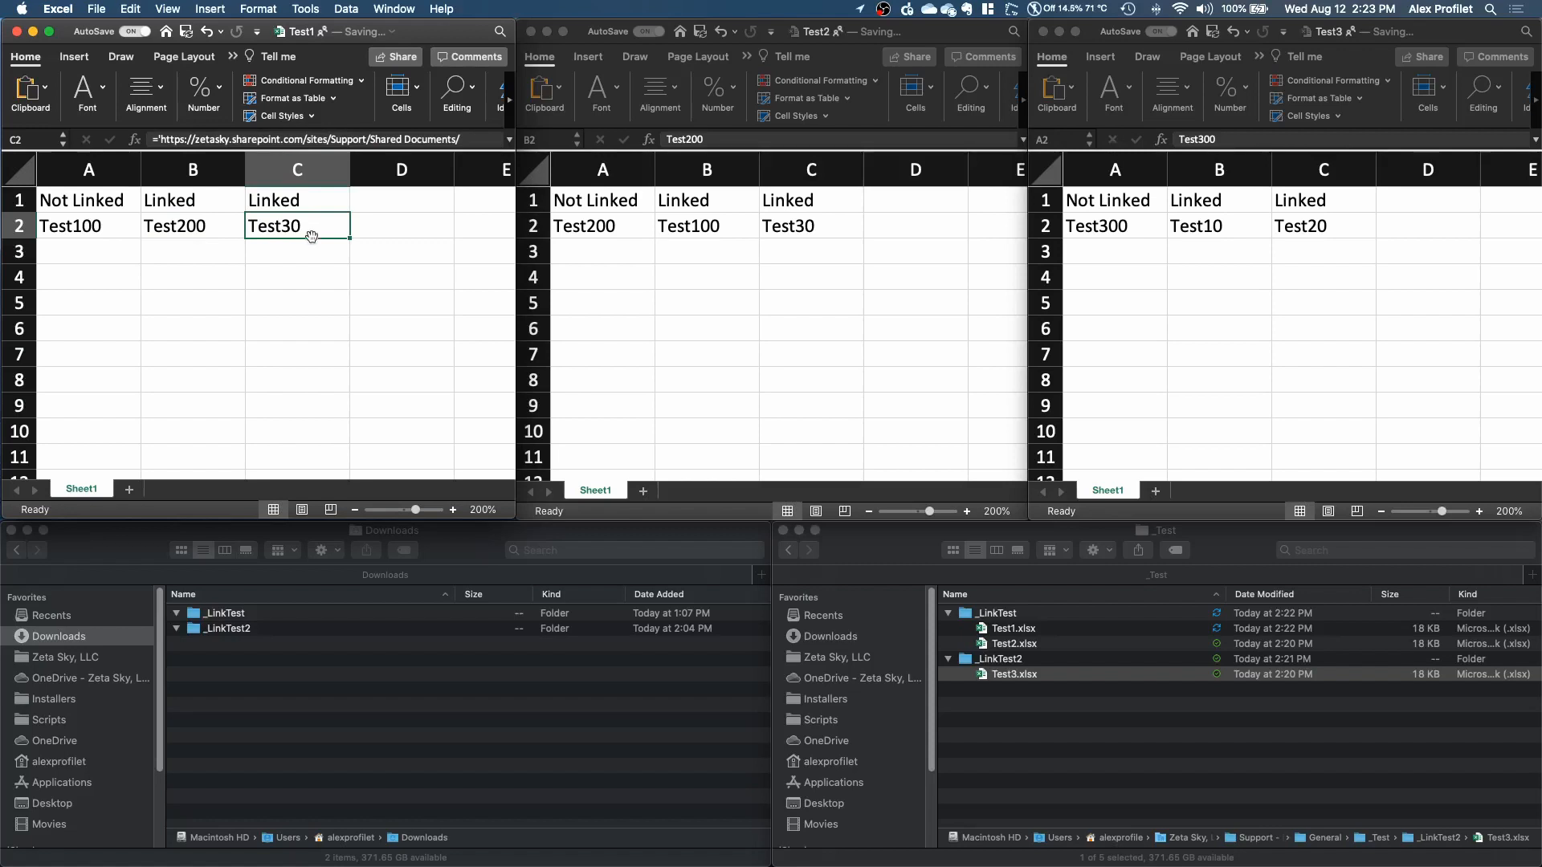
Copy cell A2 of Test3 and paste it as a link into cell C2 of Test1
left_click(1106, 232)
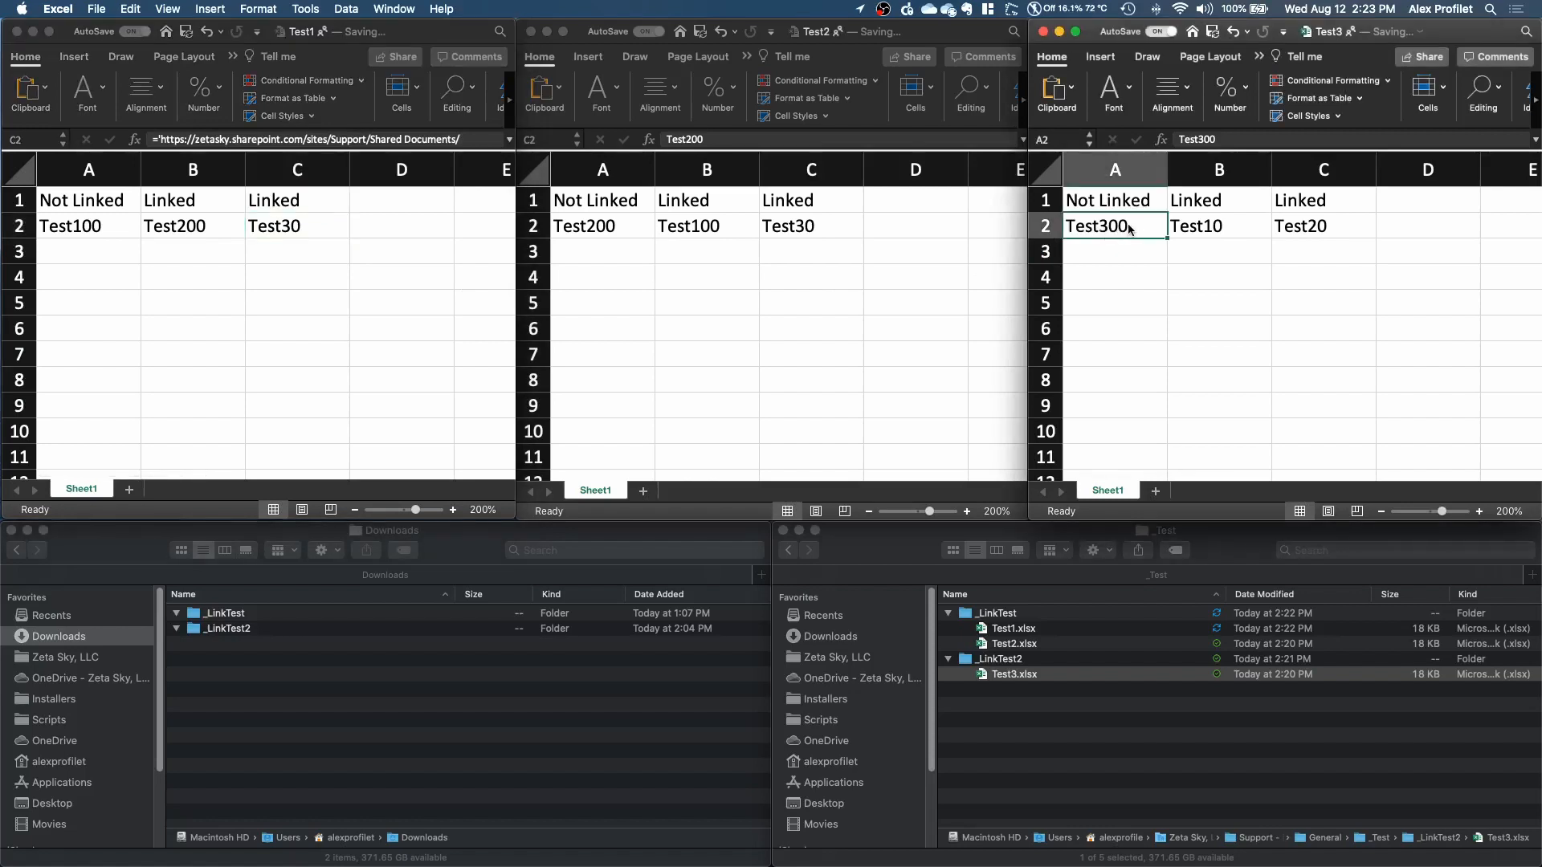
right_click(1129, 229)
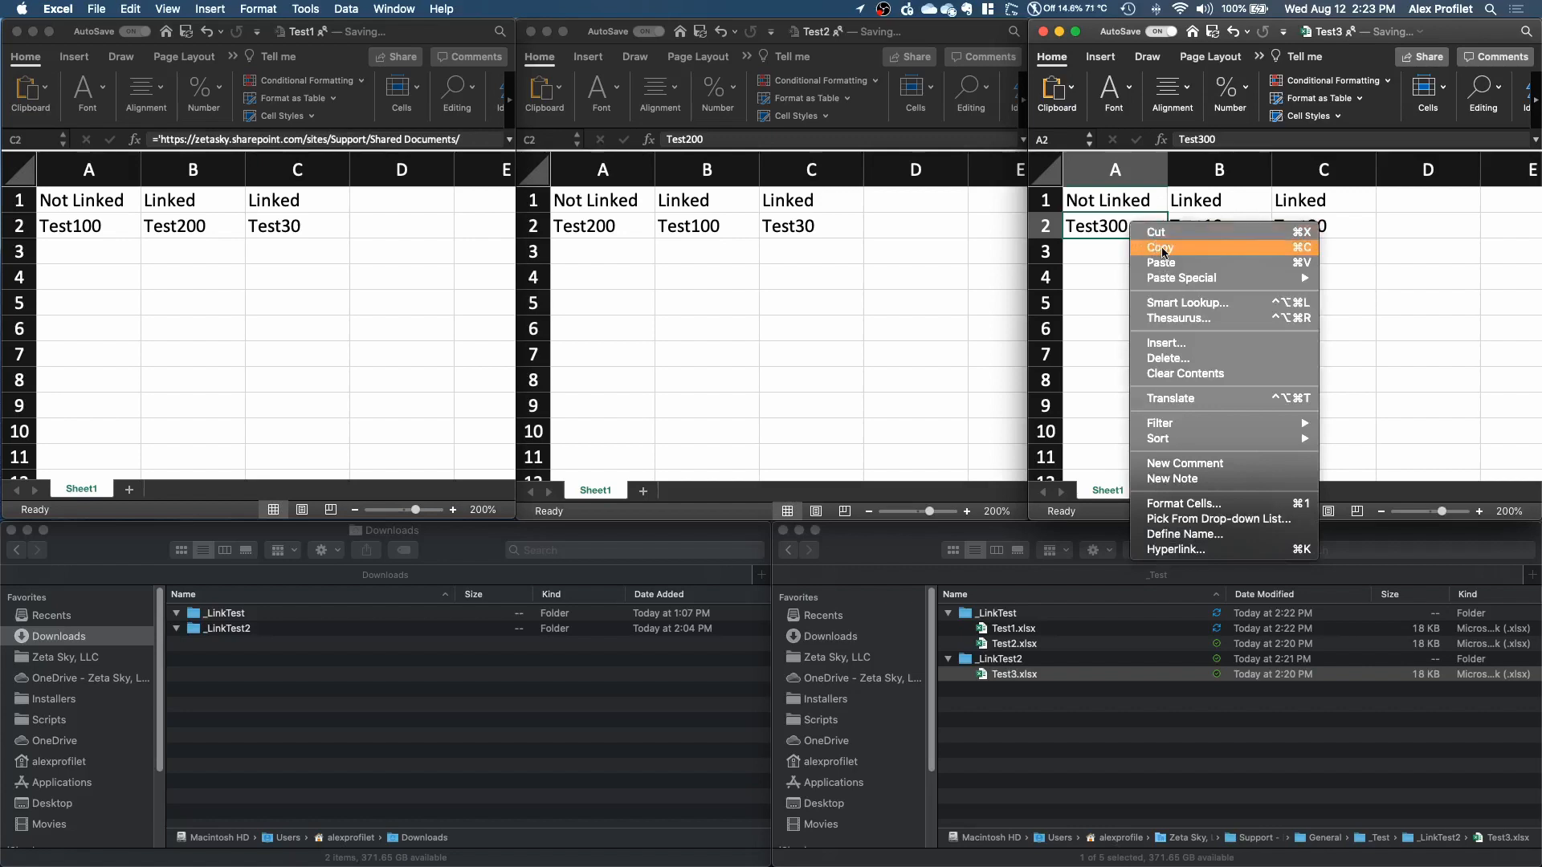
left_click(1162, 249)
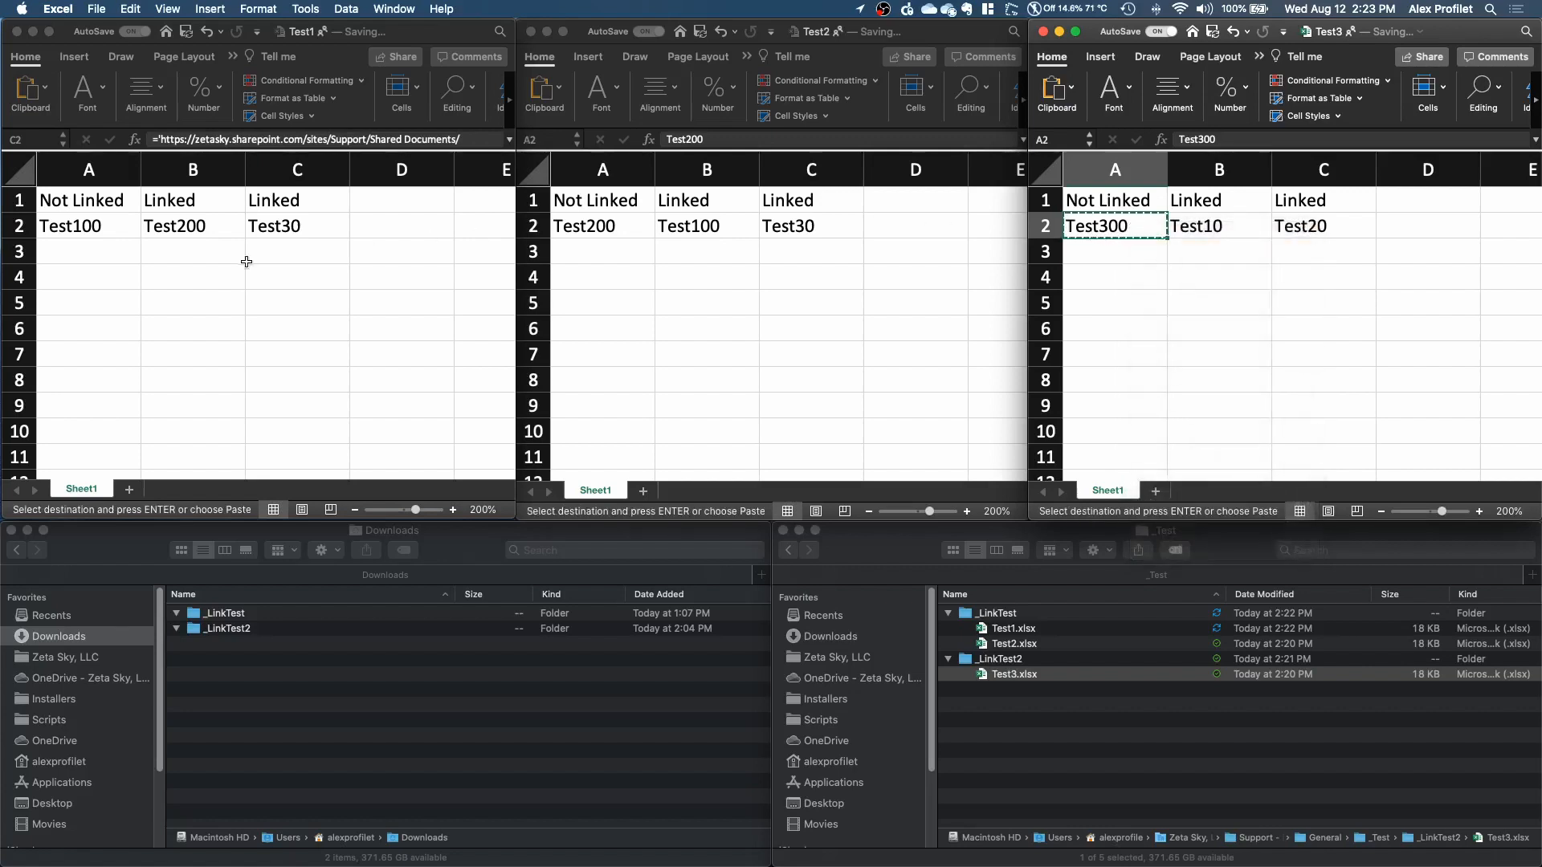
right_click(297, 228)
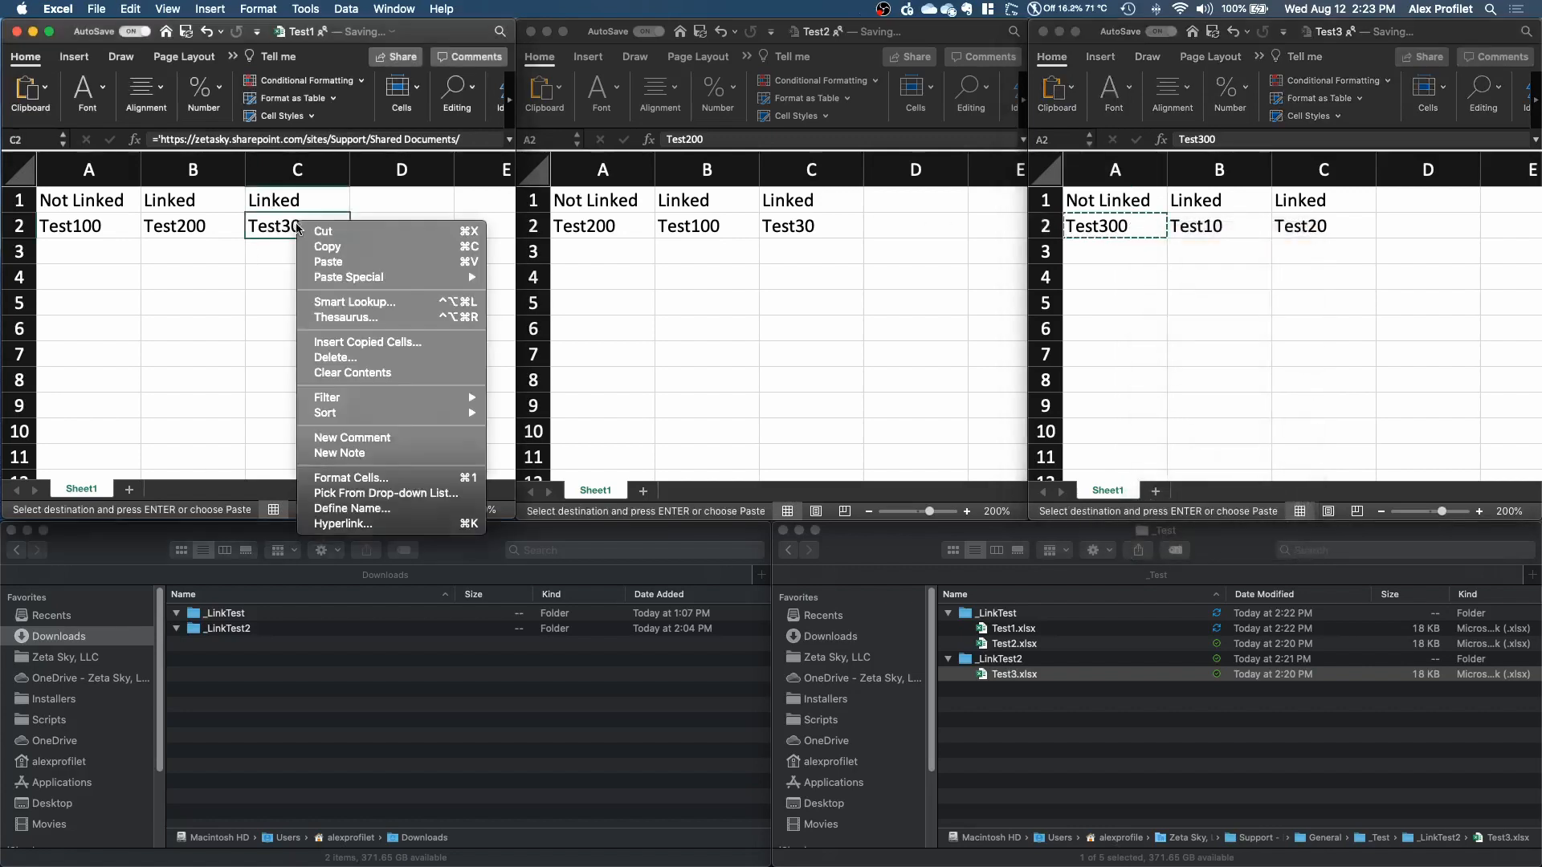
mouse_move(381, 279)
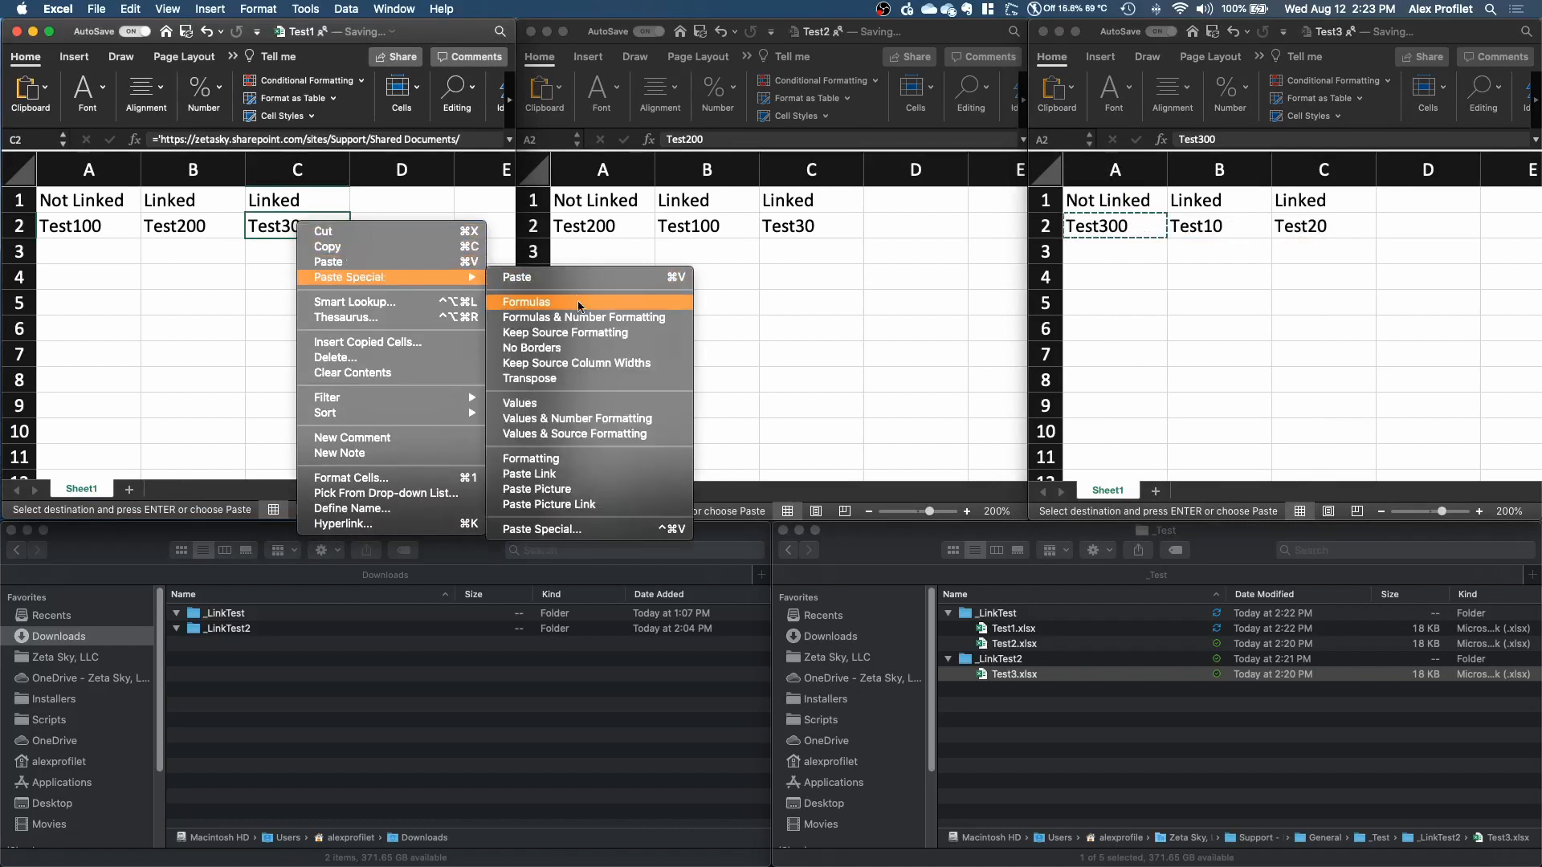
left_click(566, 476)
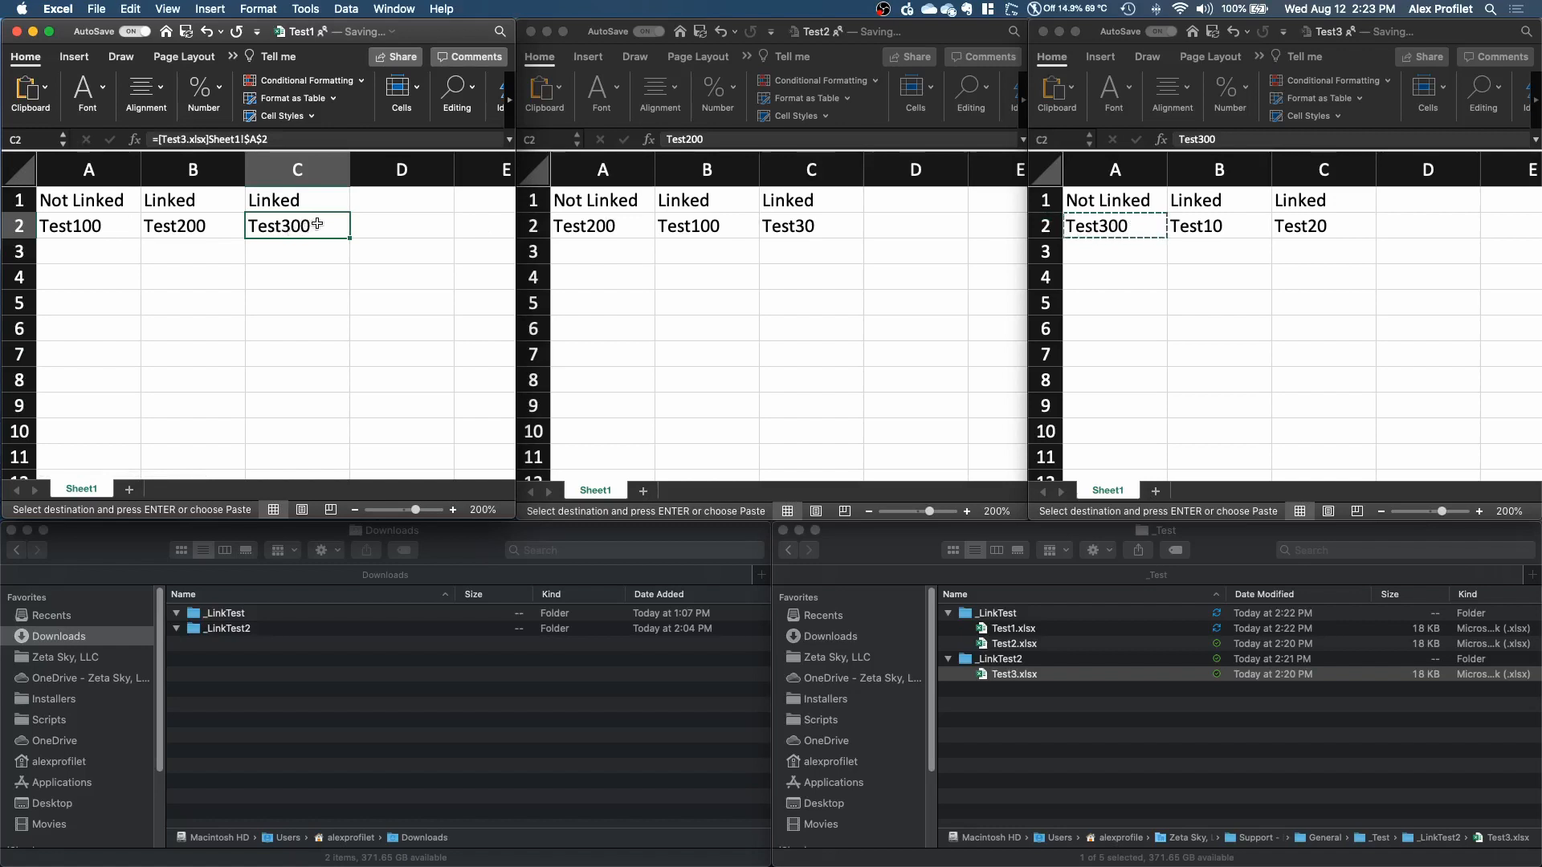
Paste the copied Test3 A2 cell as a link into cell C2 of Test2
right_click(826, 225)
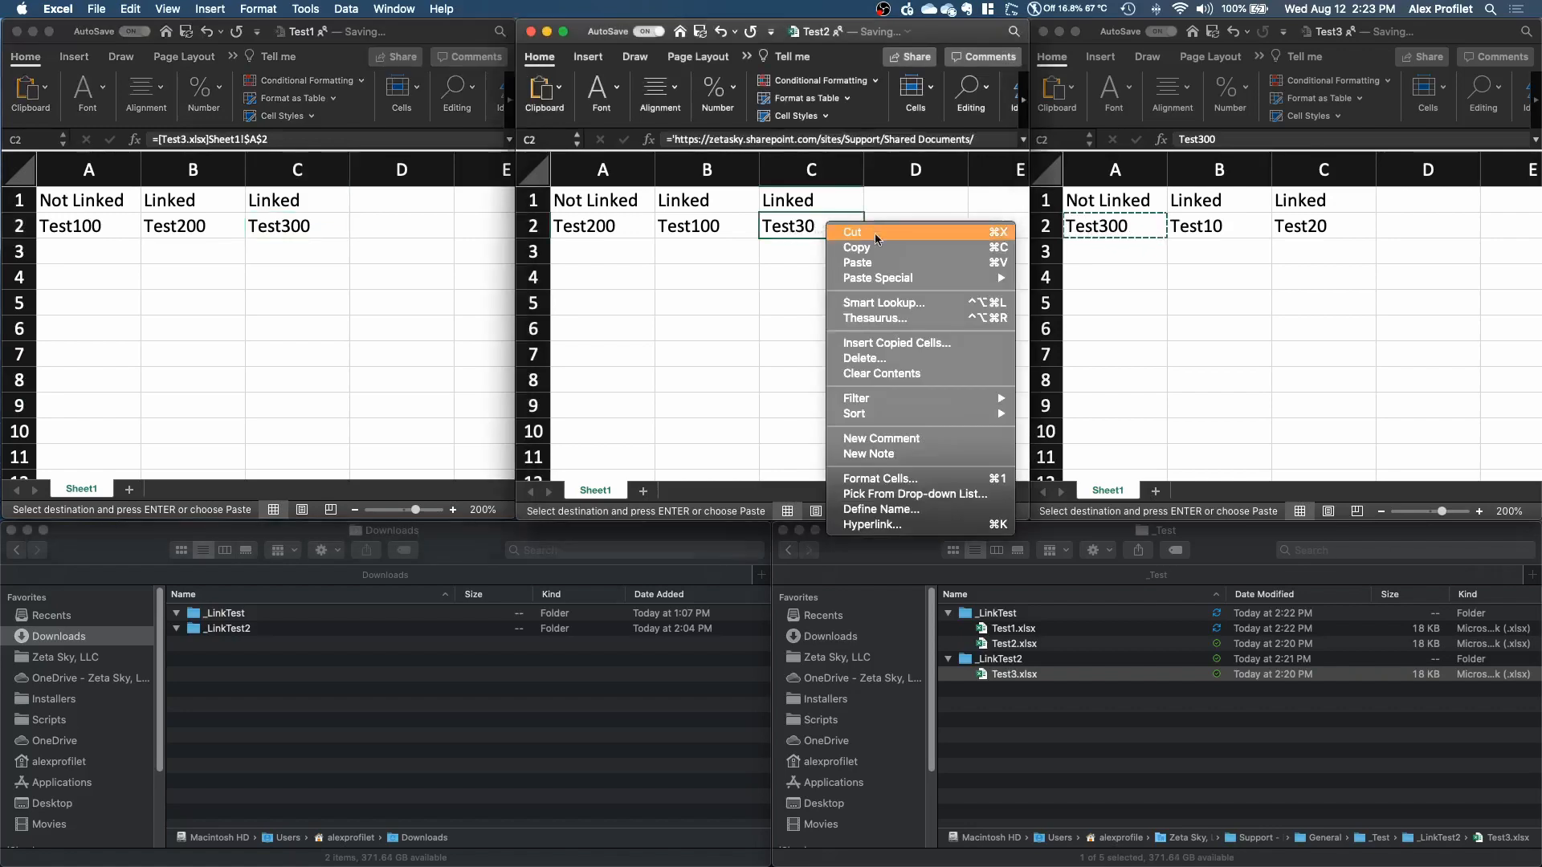
mouse_move(904, 277)
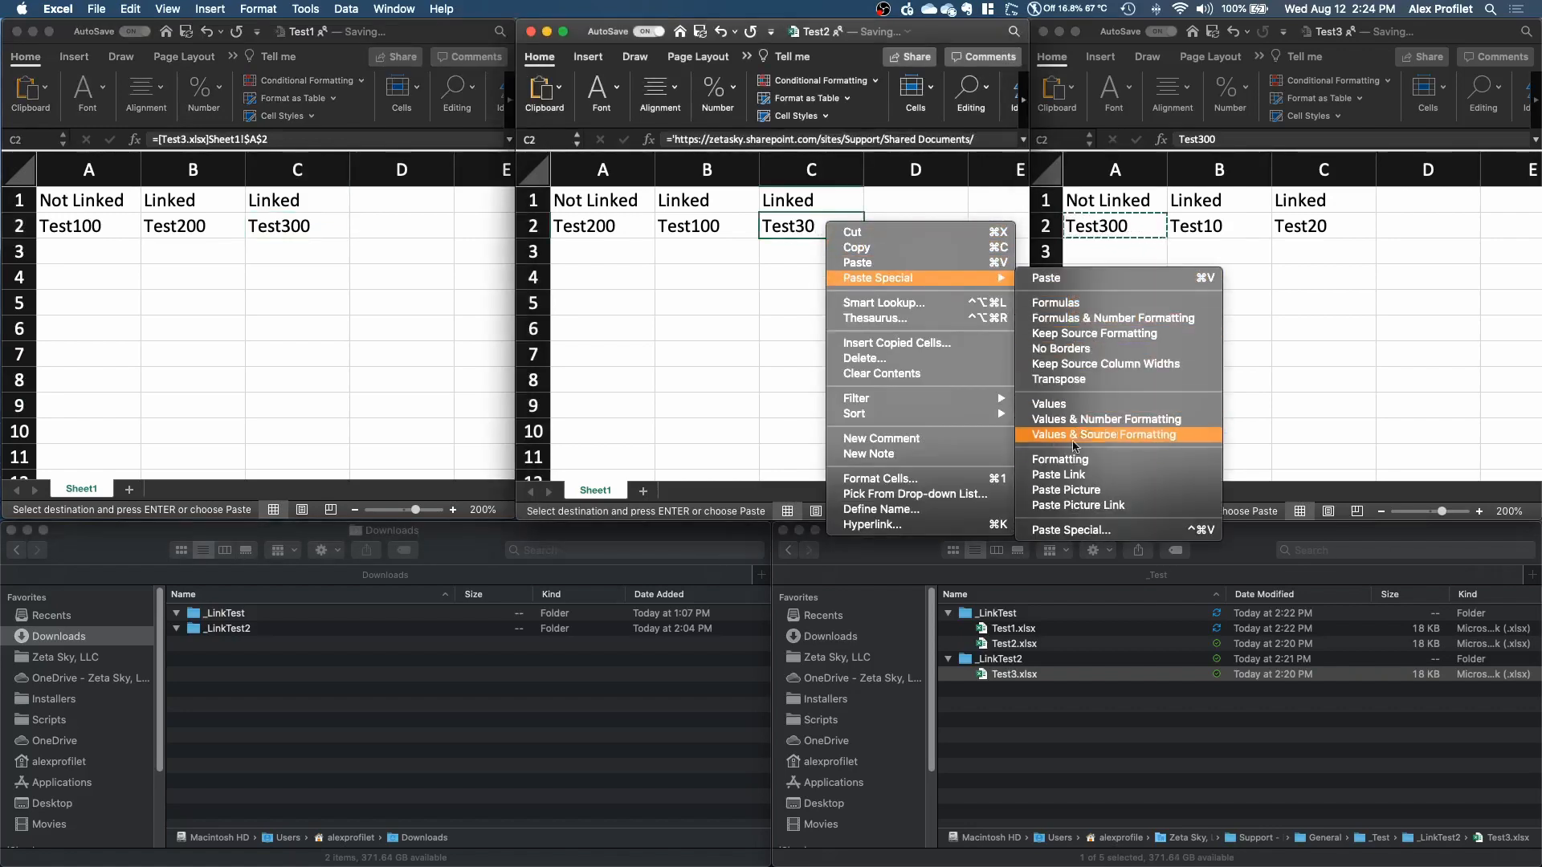
left_click(1075, 479)
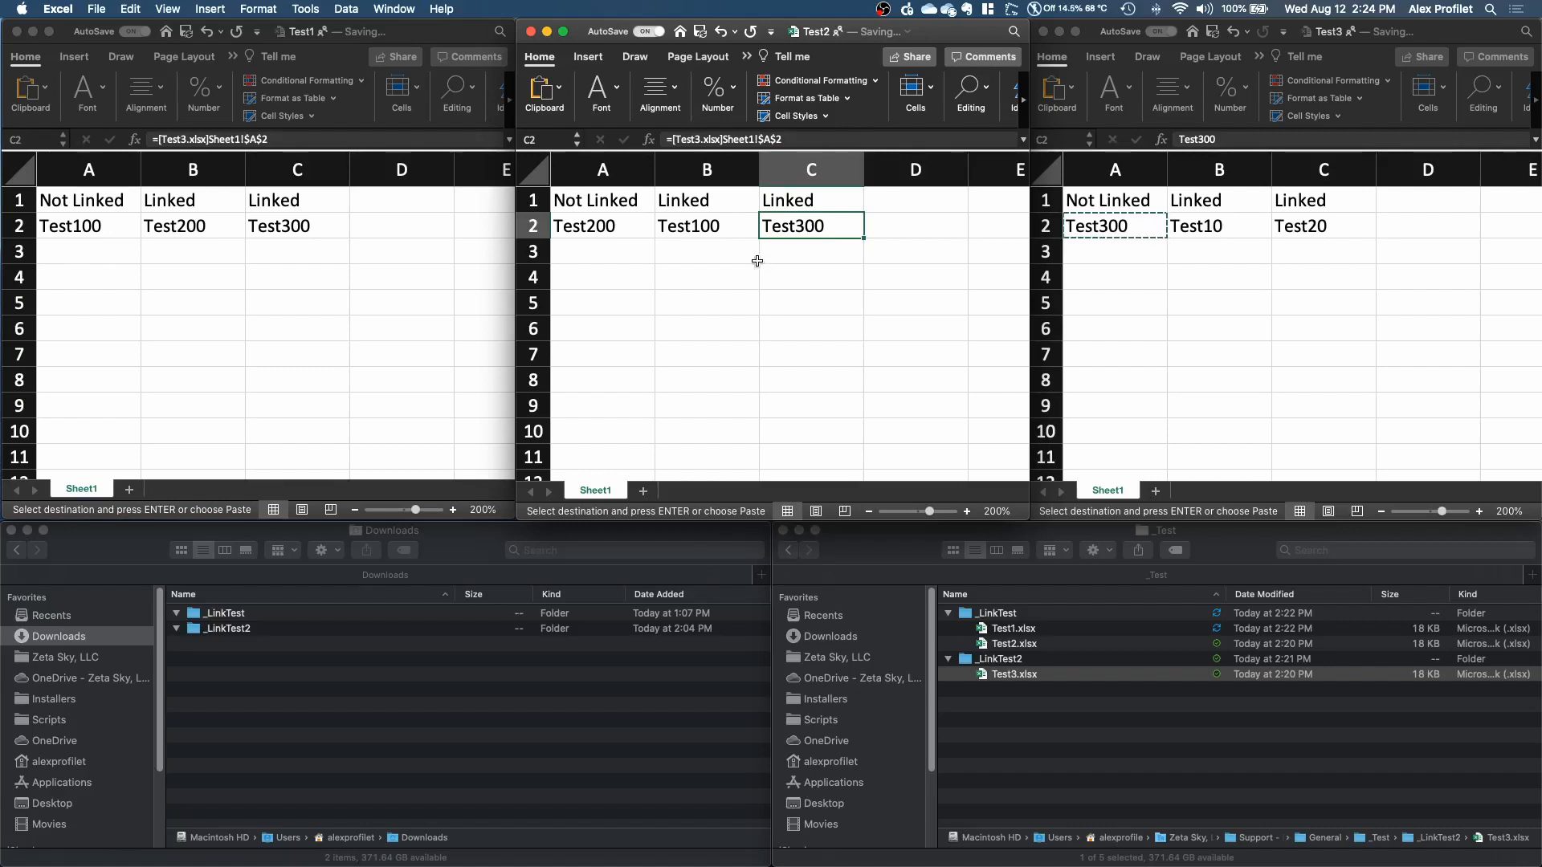
Copy cell A2 of Test2 and paste it as a link into cell C2 of Test3
left_click(615, 225)
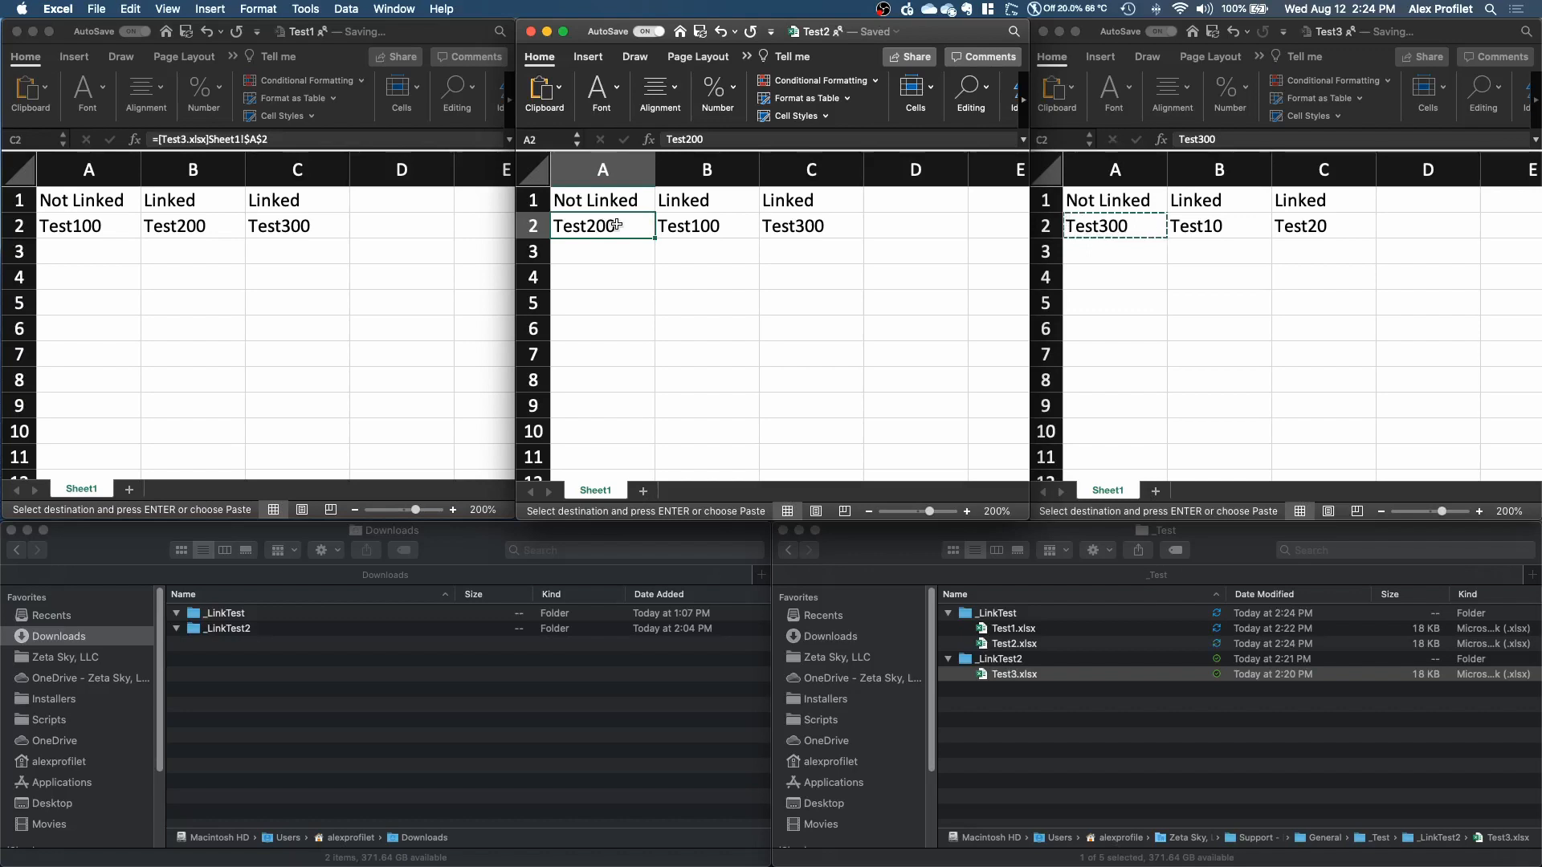
key("super+c")
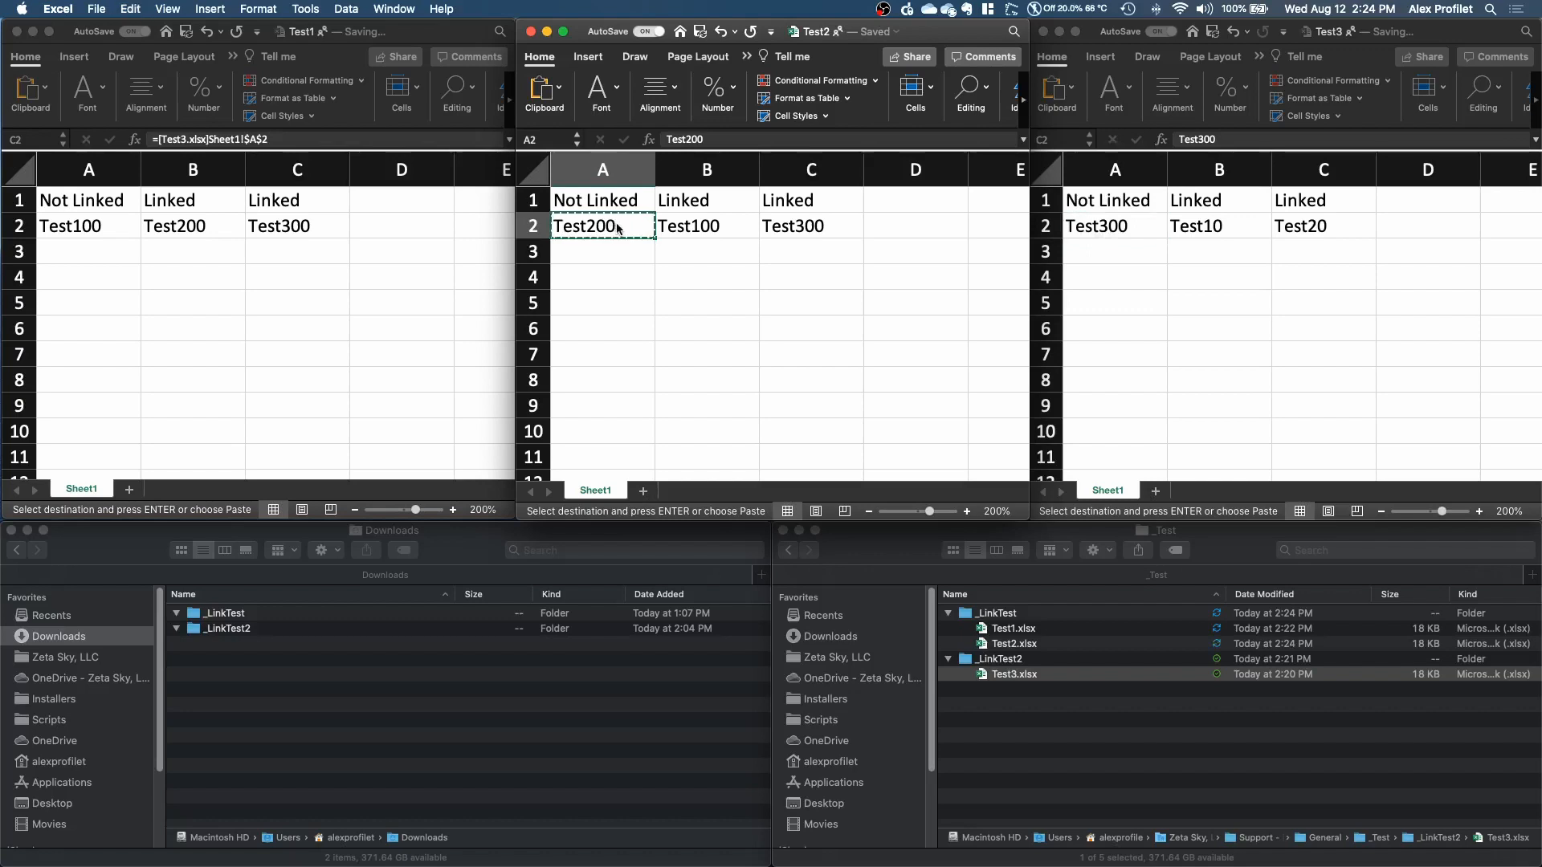
right_click(617, 227)
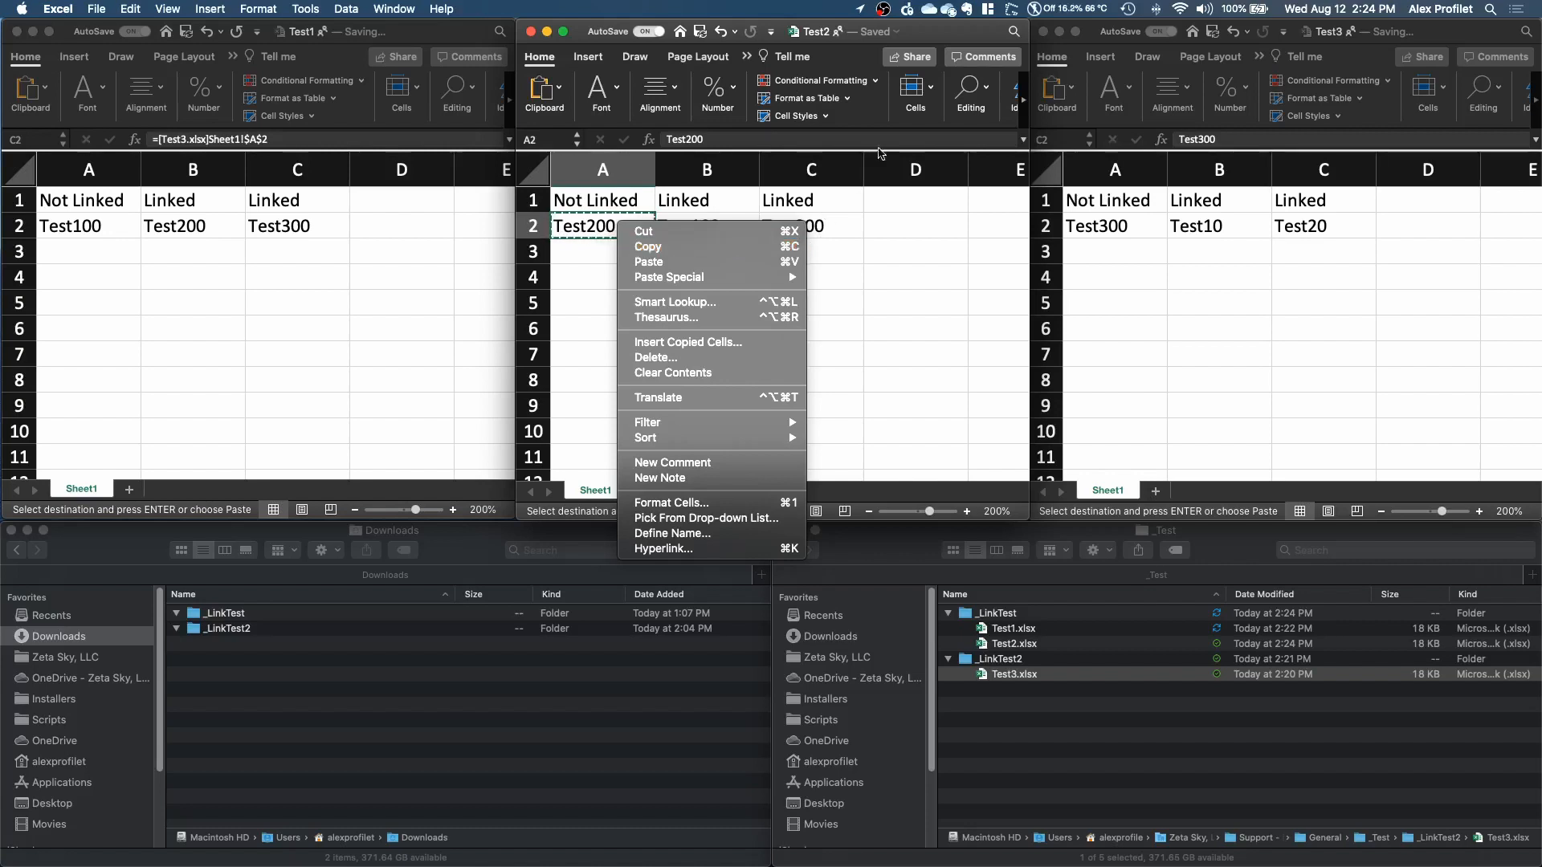
left_click(929, 30)
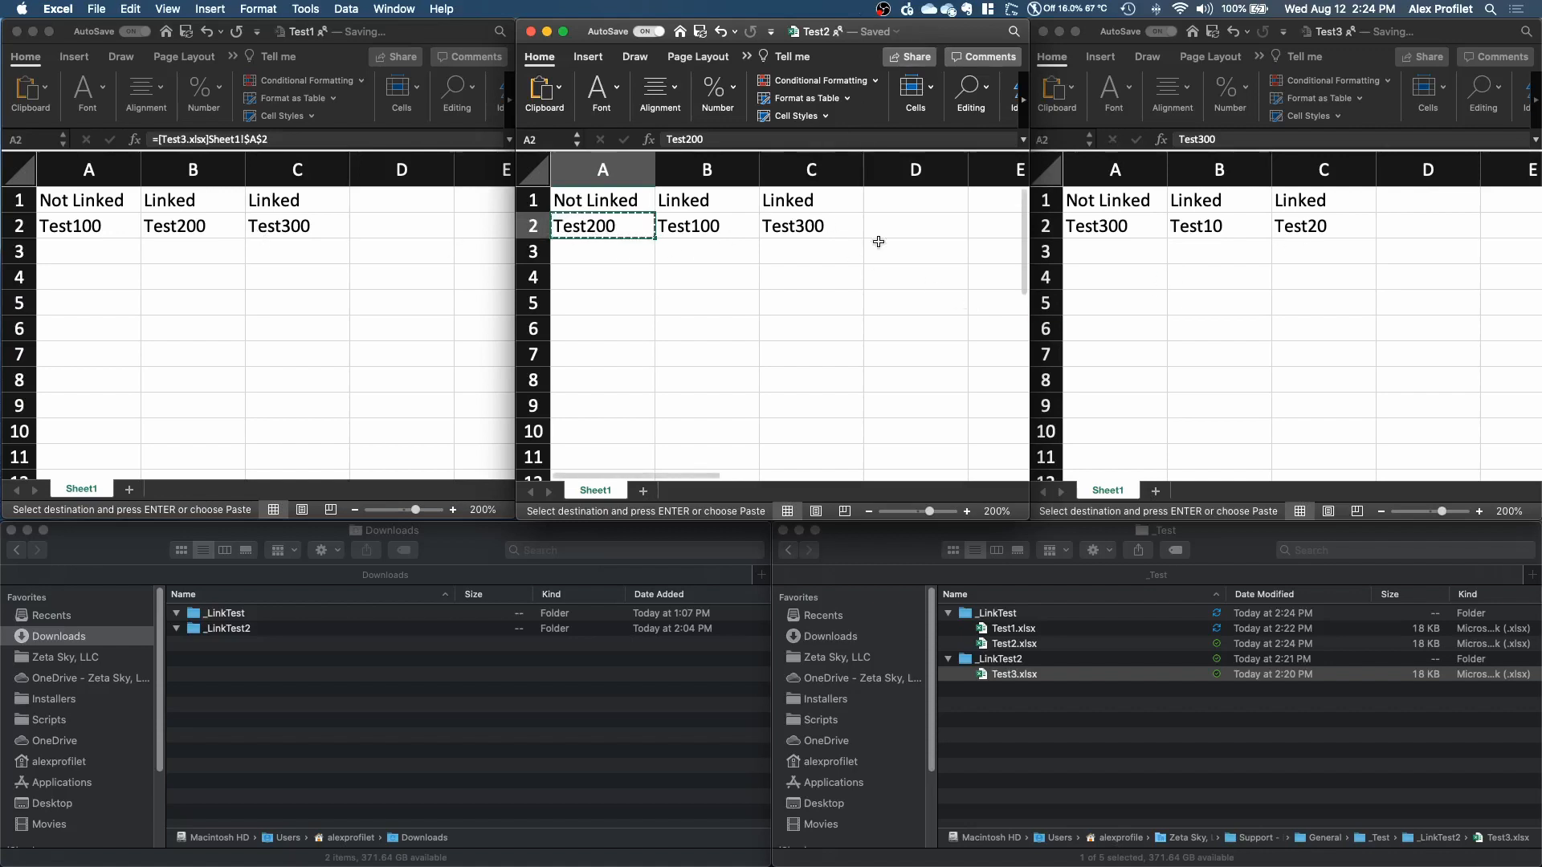
left_click(1337, 227)
left_click(1311, 226)
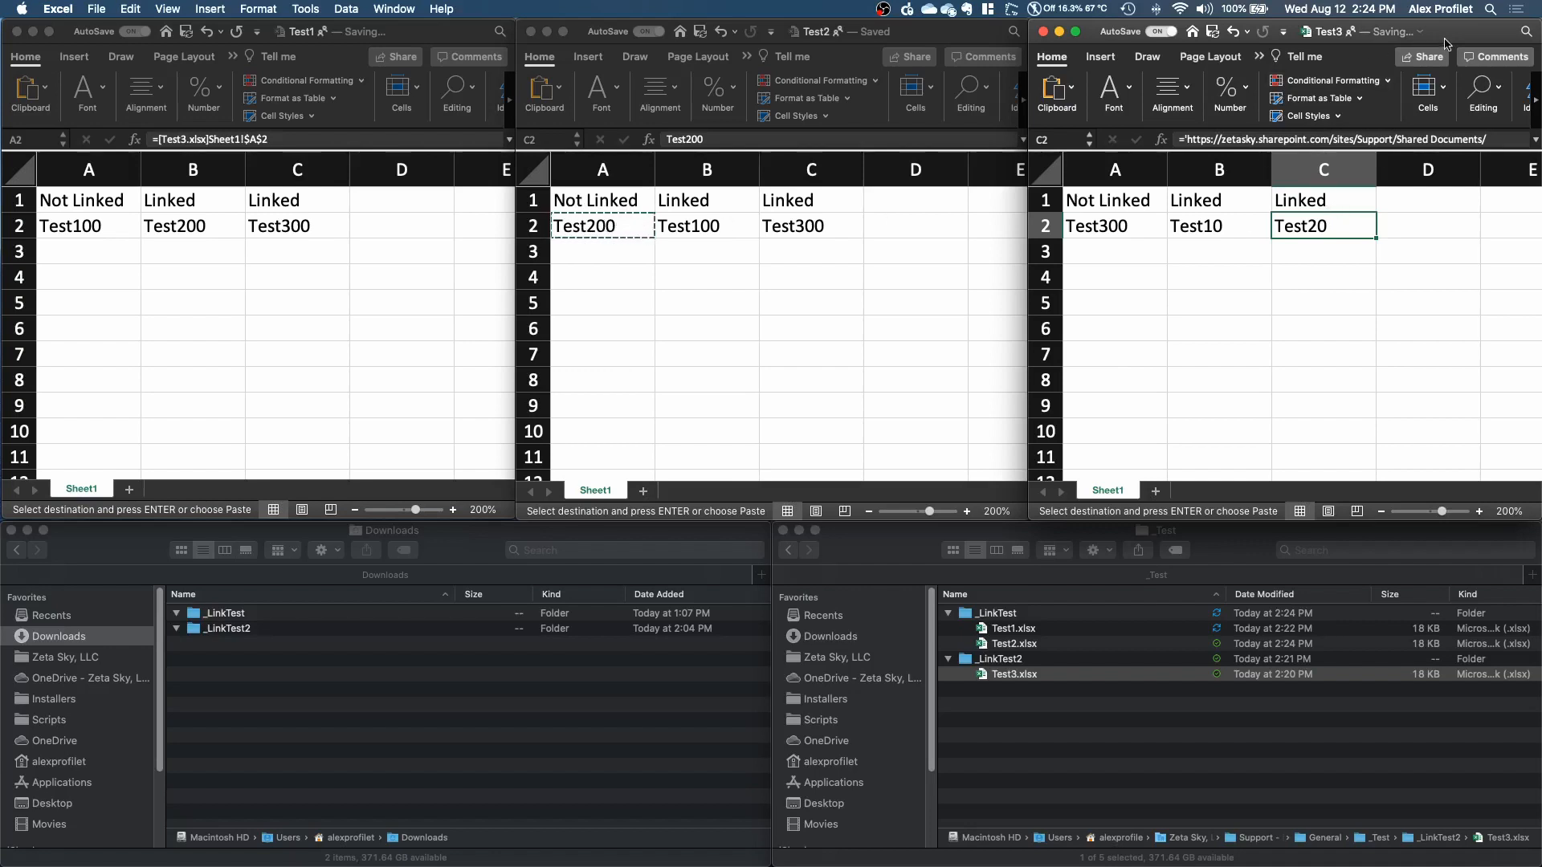
key("super+v")
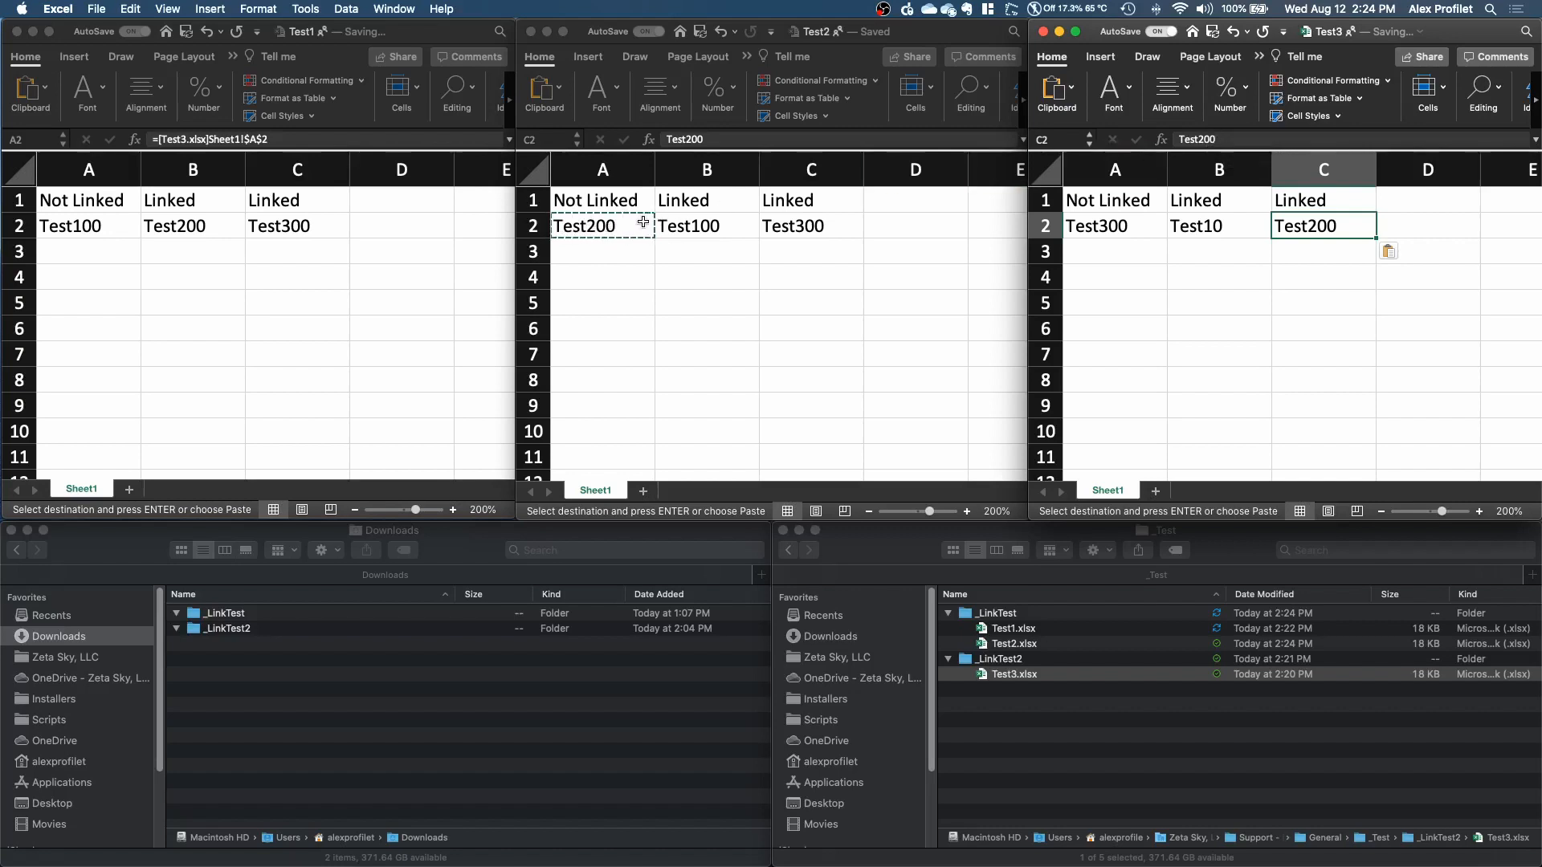
left_click(1401, 253)
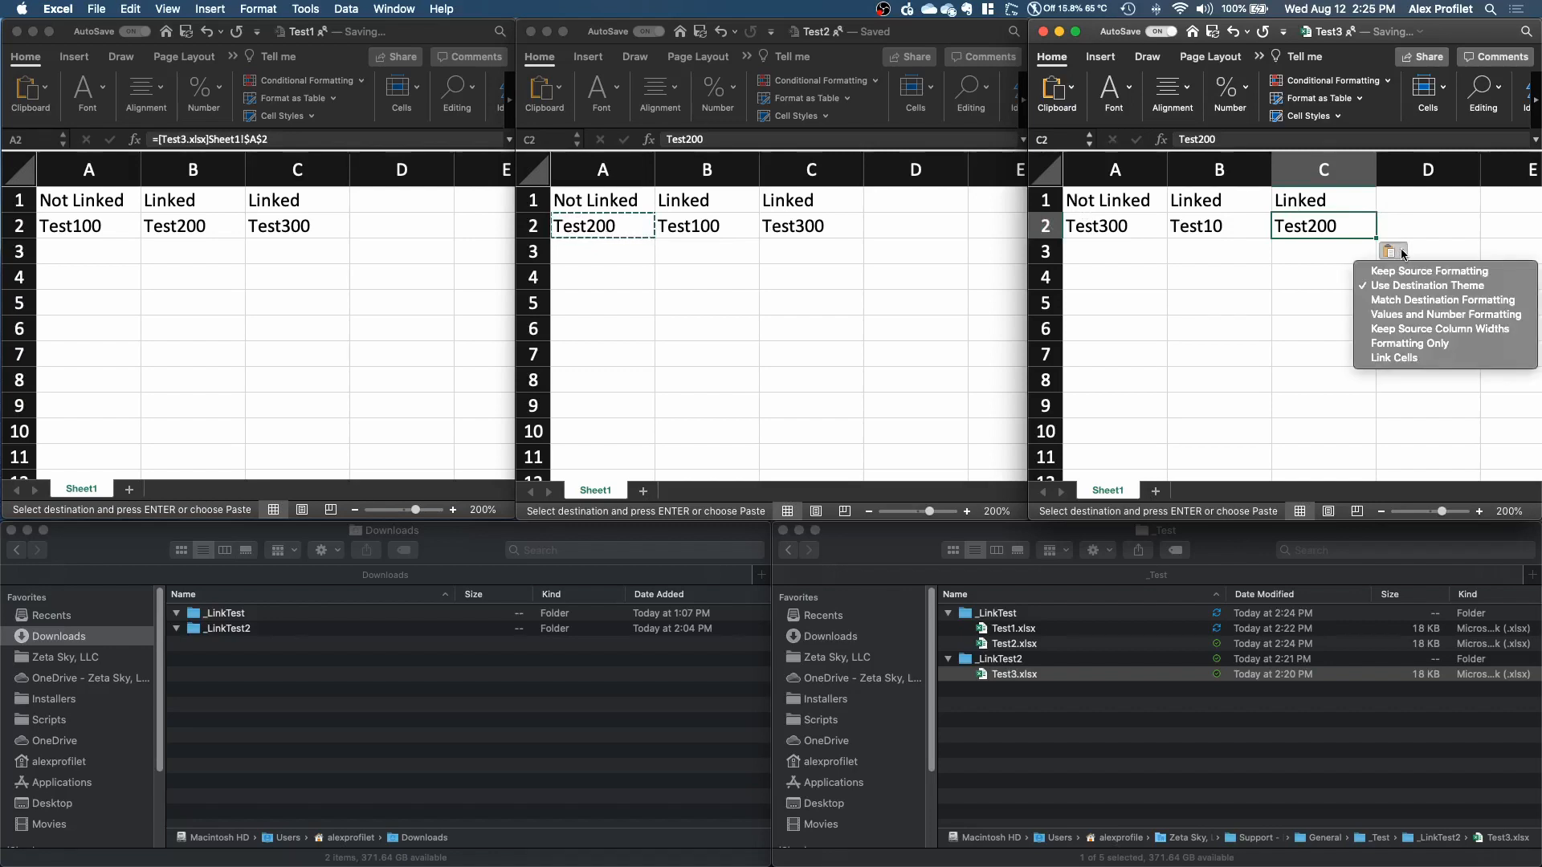
left_click(1411, 363)
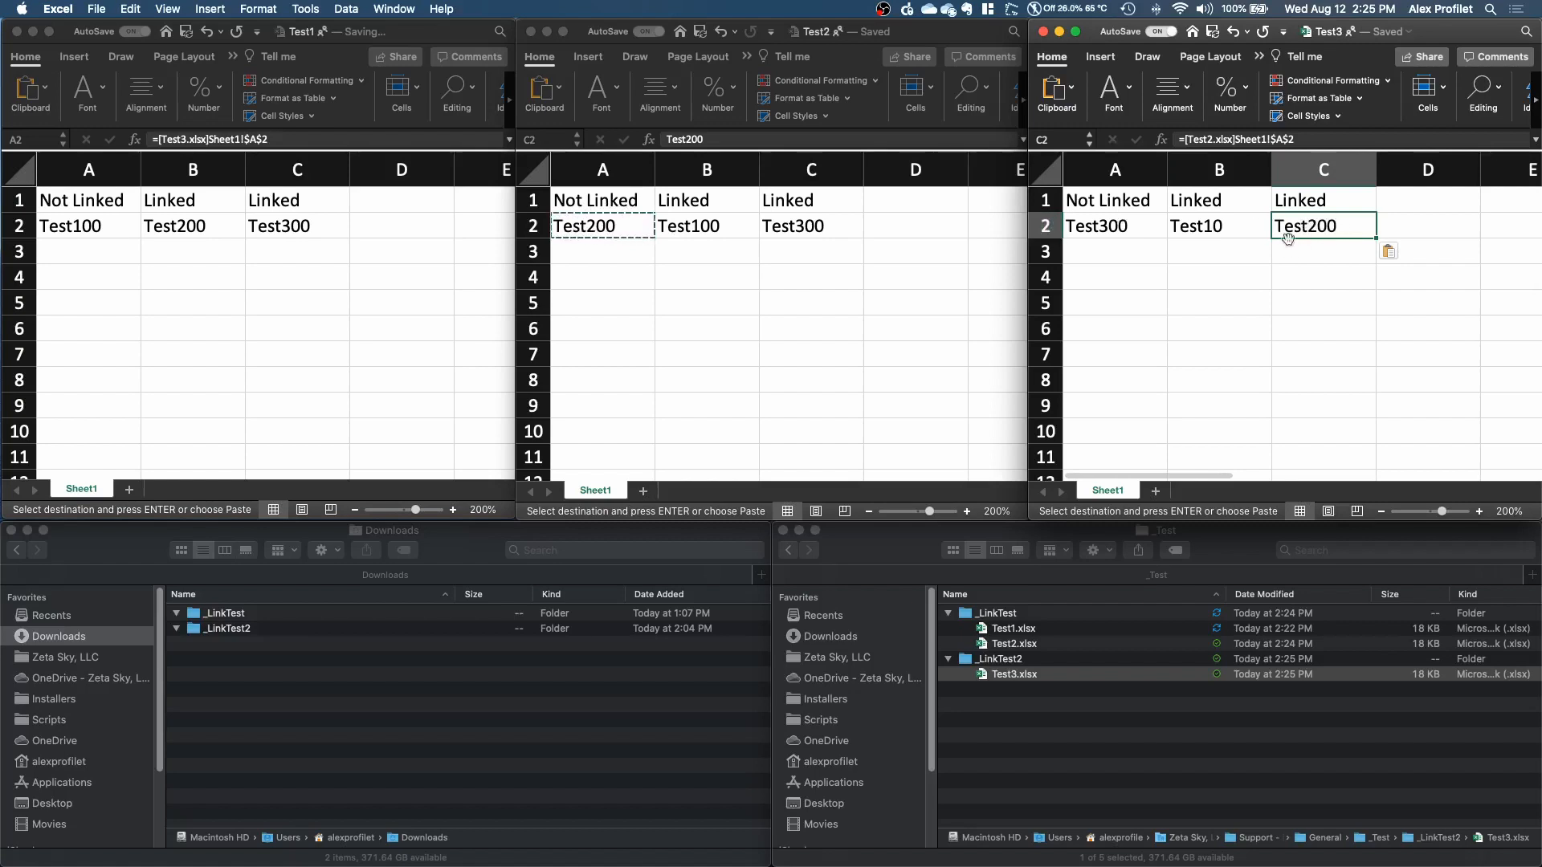
Copy cell A2 of Test1 and paste it as a link into cell B2 of Test3
left_click(1235, 226)
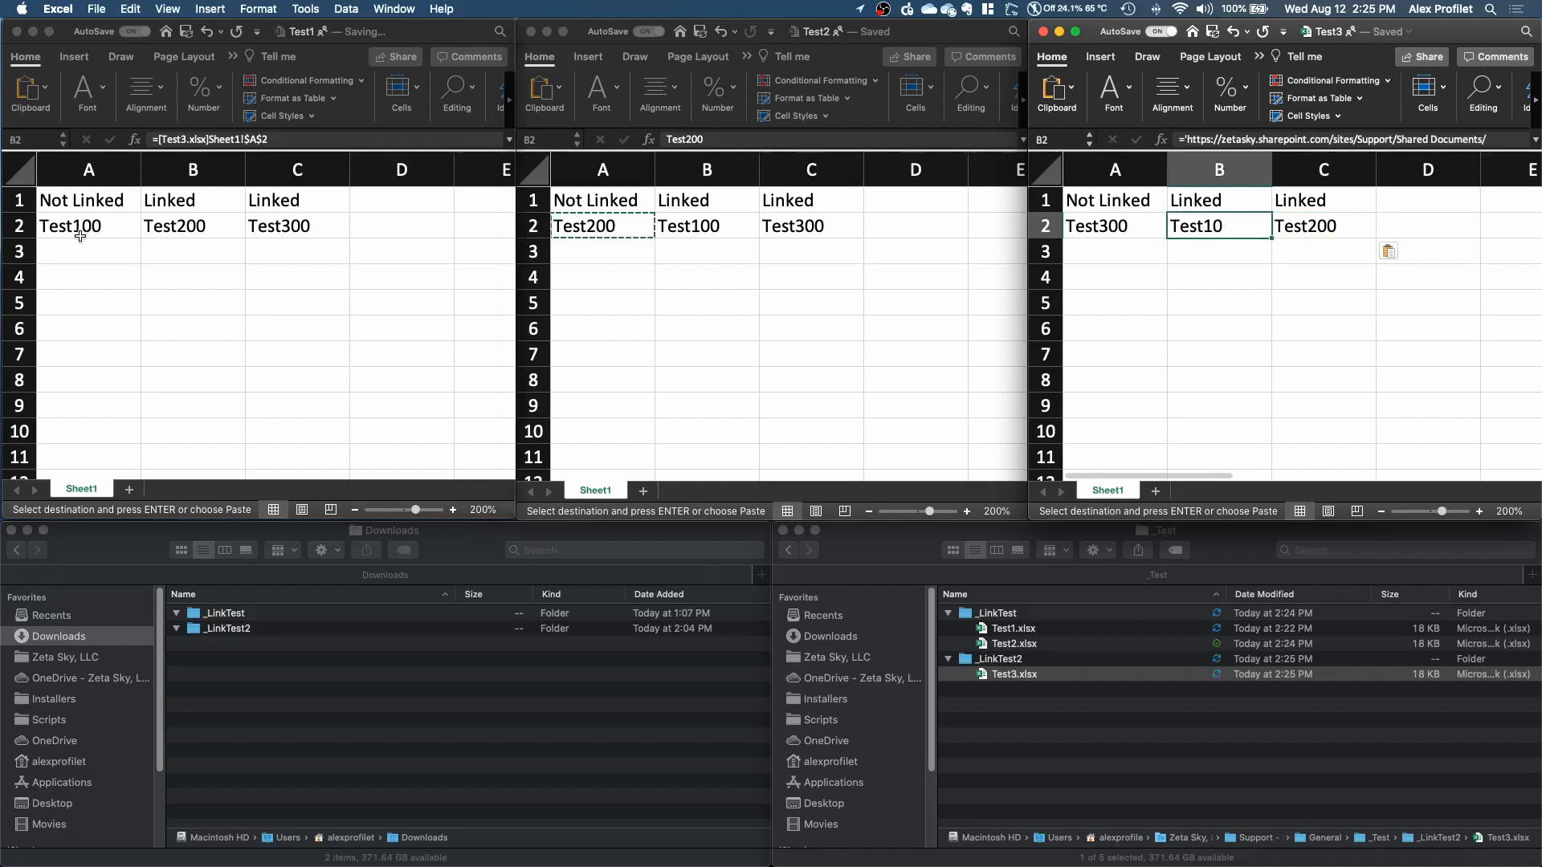
left_click(105, 233)
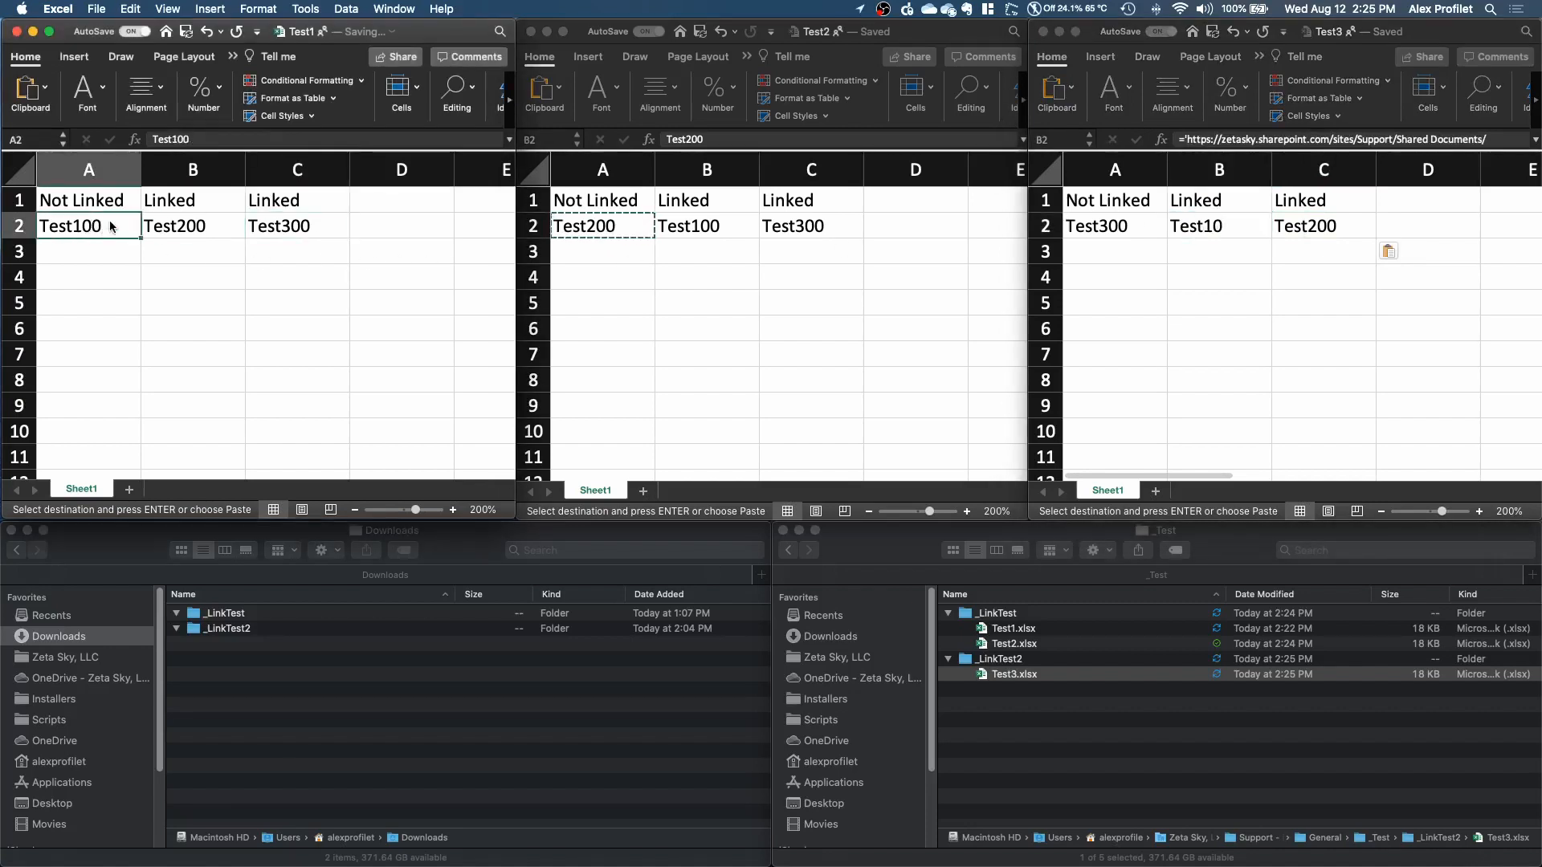
key("super+c")
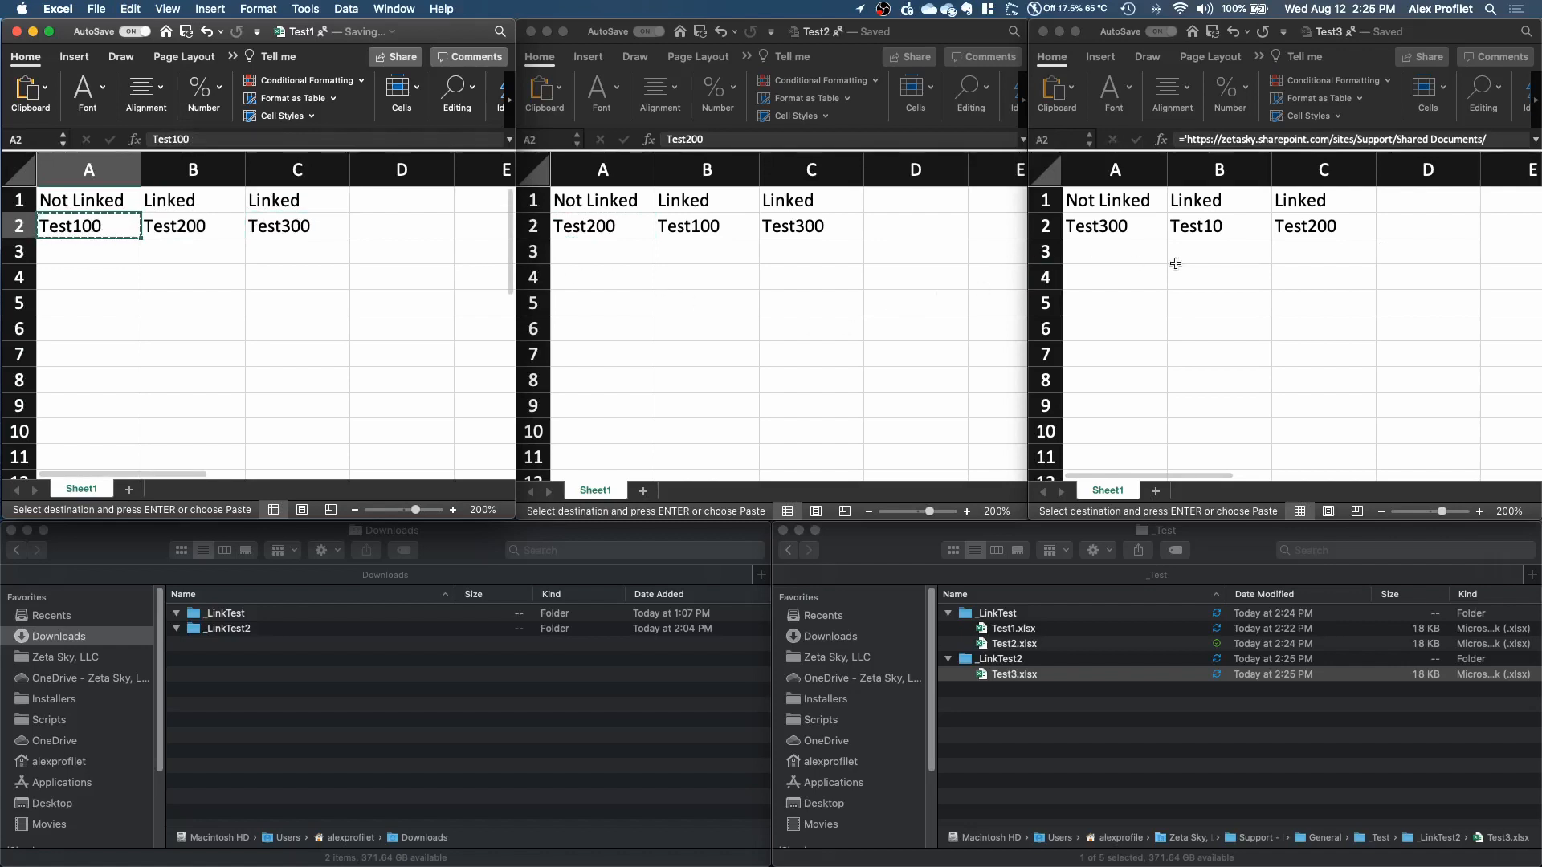
left_click(1217, 228)
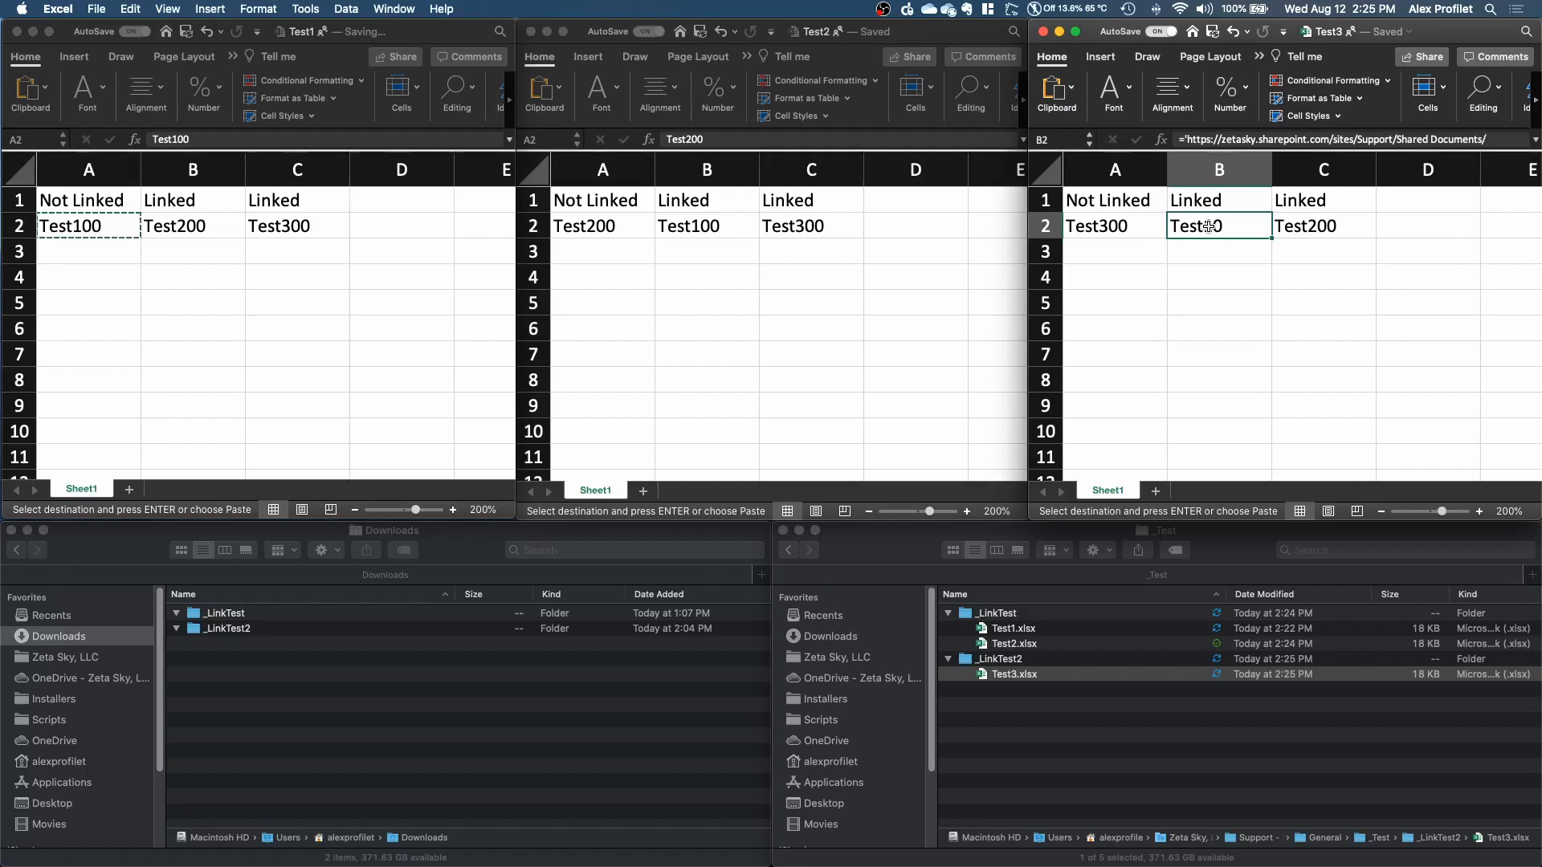
key("ctrl+super+v")
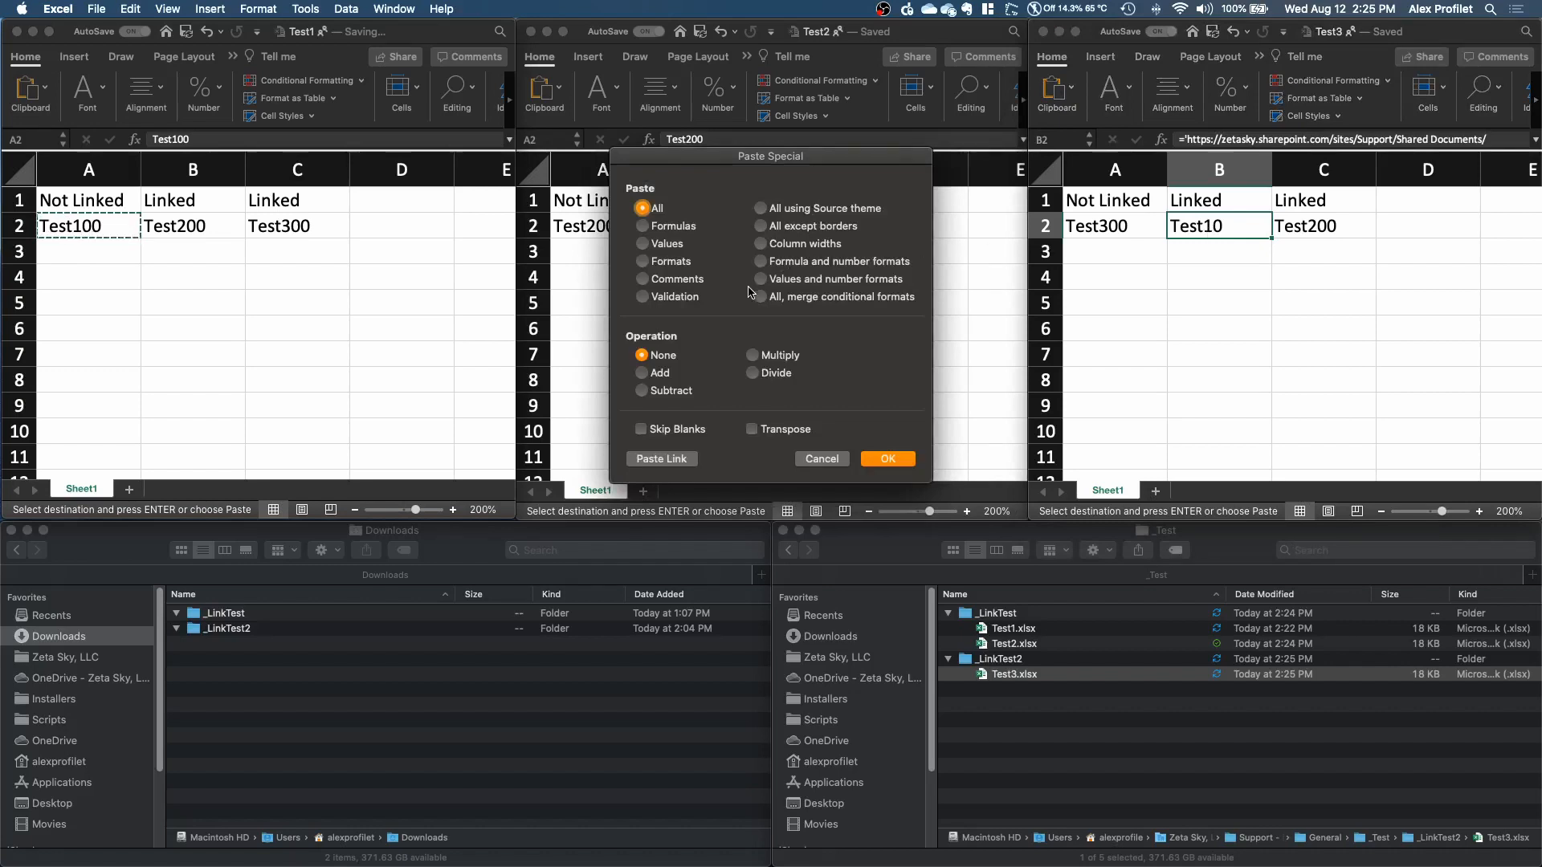
left_click(666, 459)
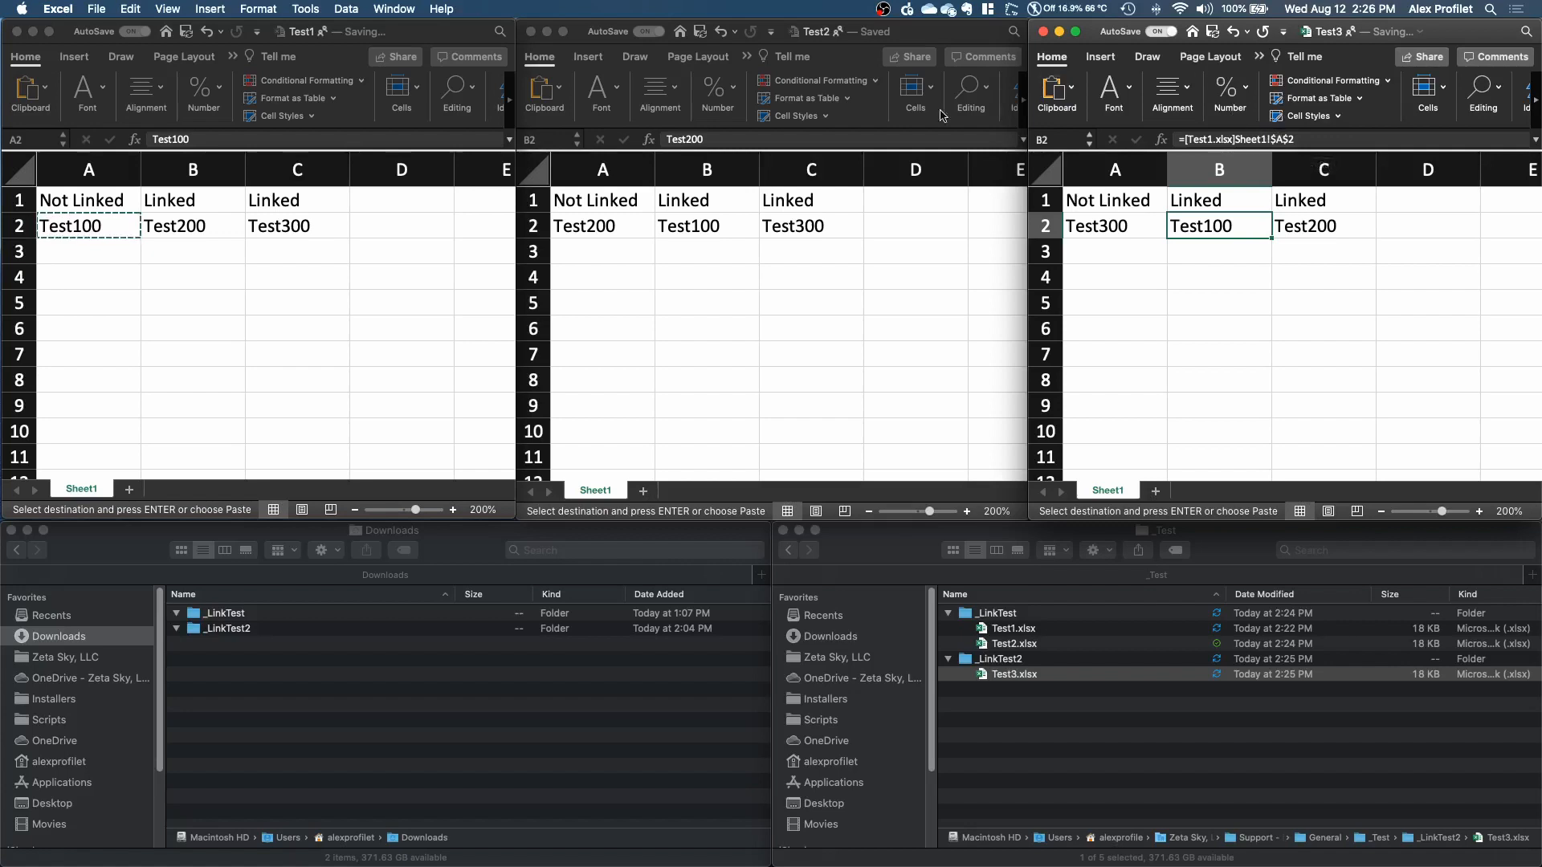
Set the unlinked cell A2 to Test1000 in Test1, Test2000 in Test2 and Test3000 in Test3
left_click(120, 232)
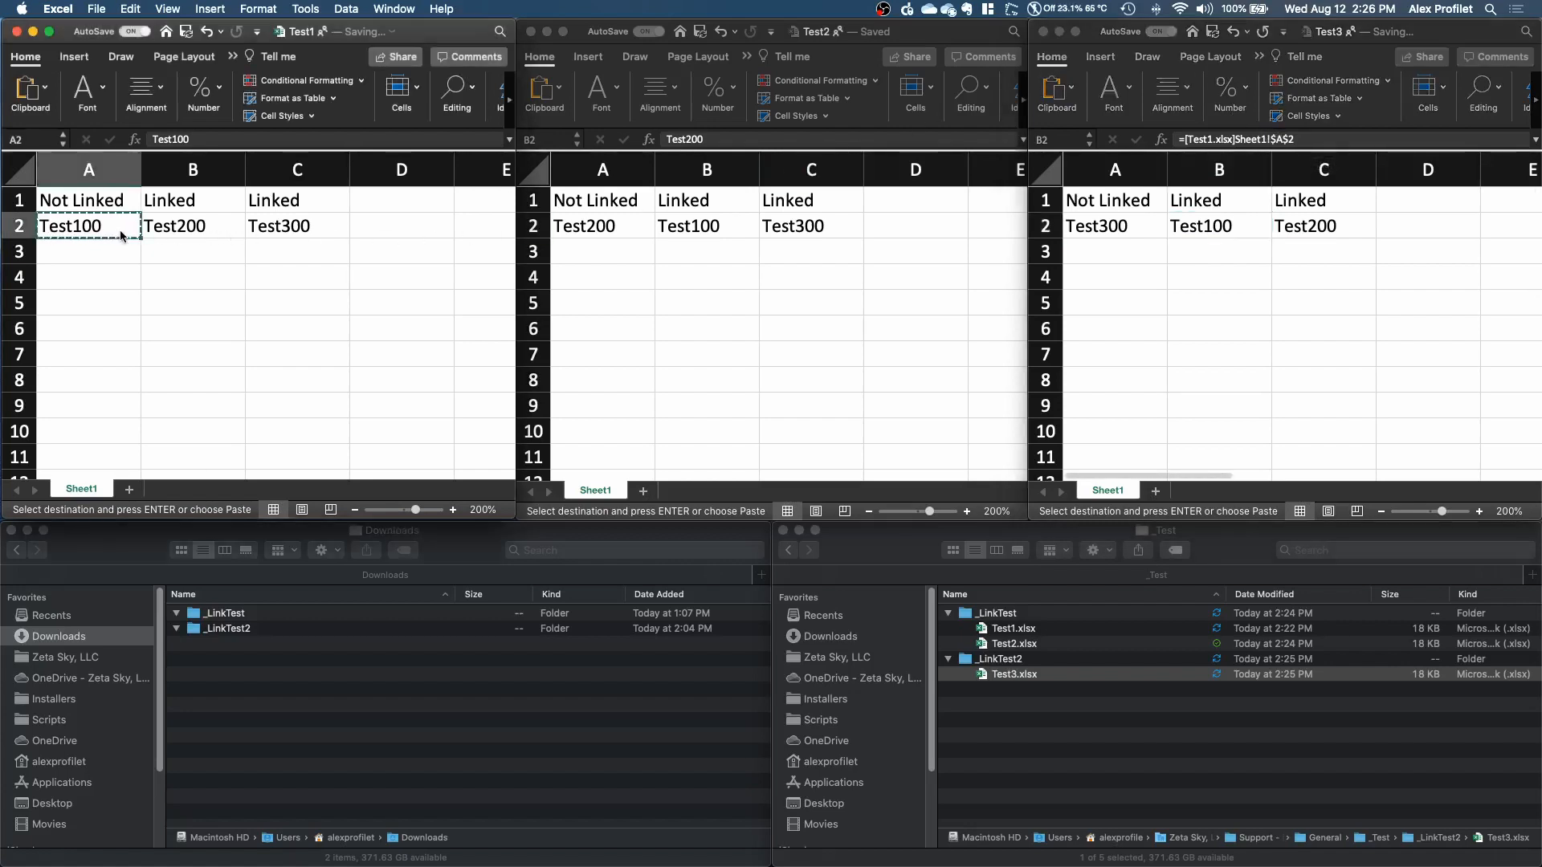
double_click(115, 231)
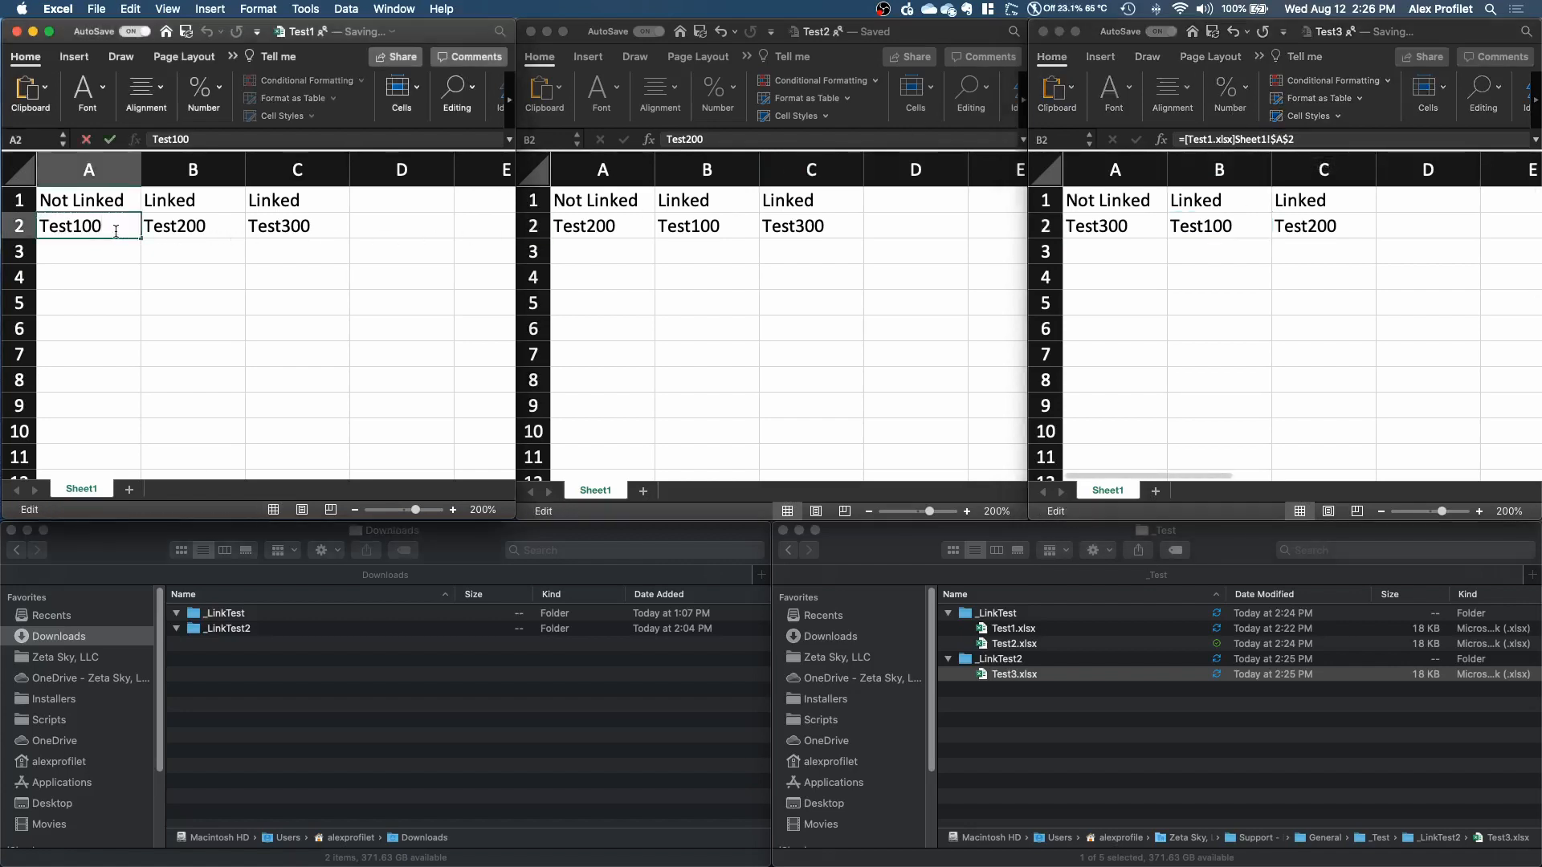
type("0")
left_click(636, 225)
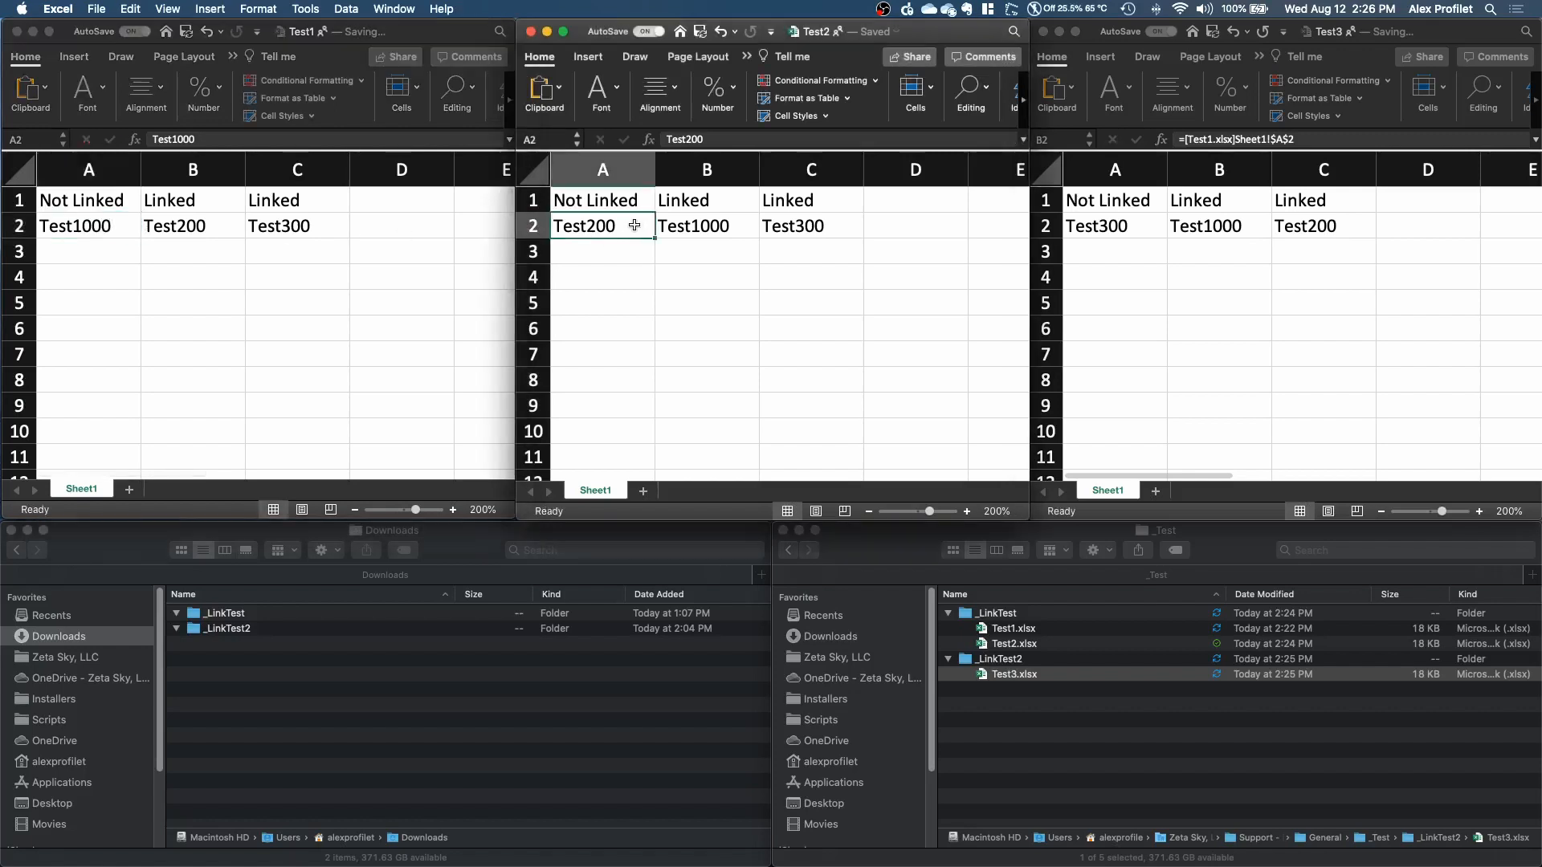
double_click(636, 226)
type("0")
left_click(1139, 224)
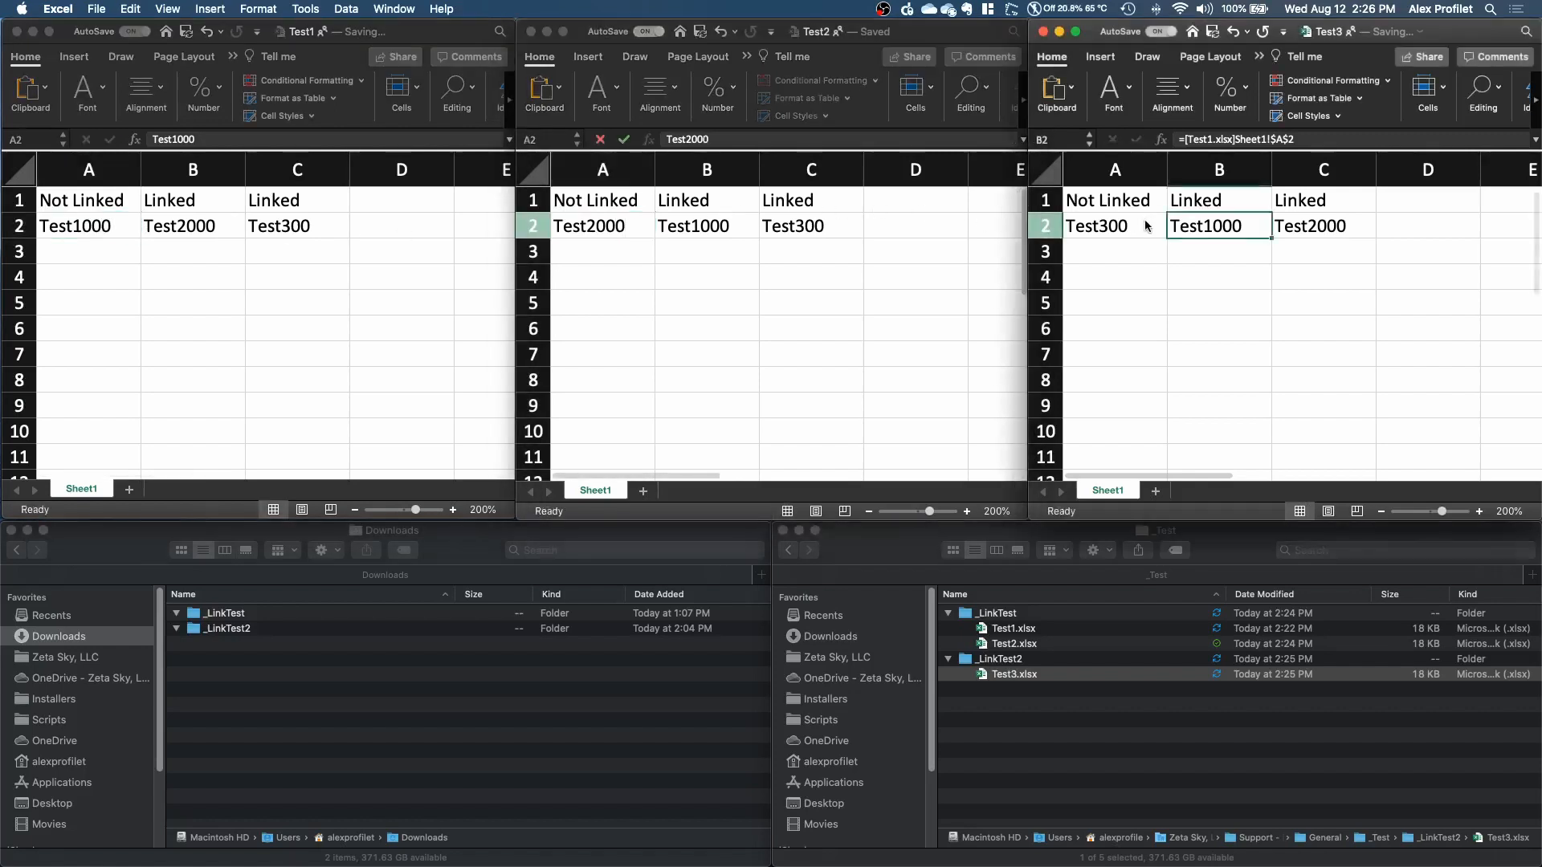
double_click(1132, 227)
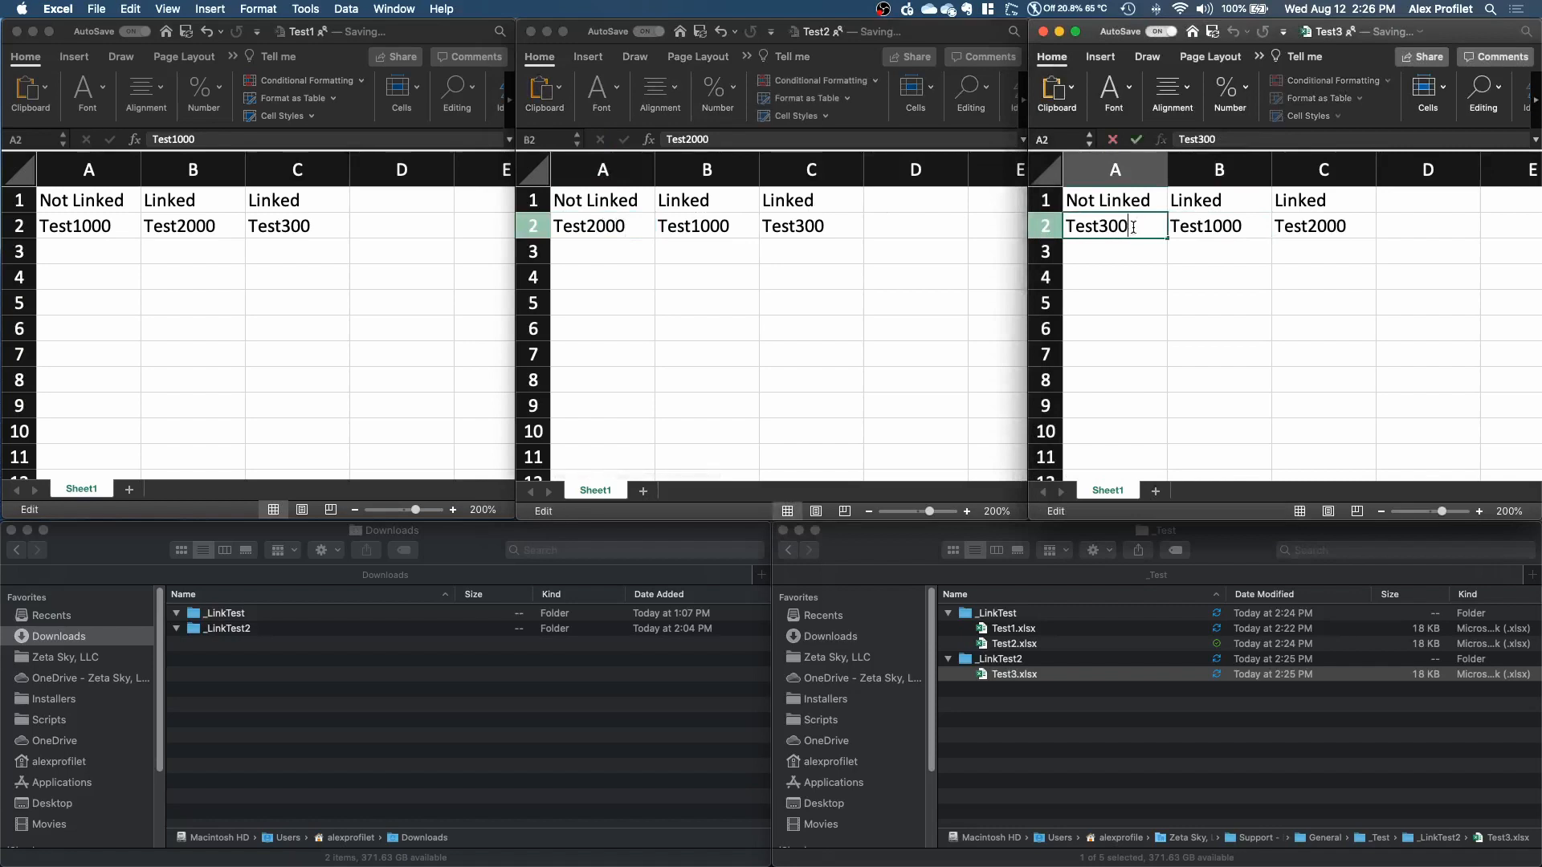
type("0")
left_click(1128, 275)
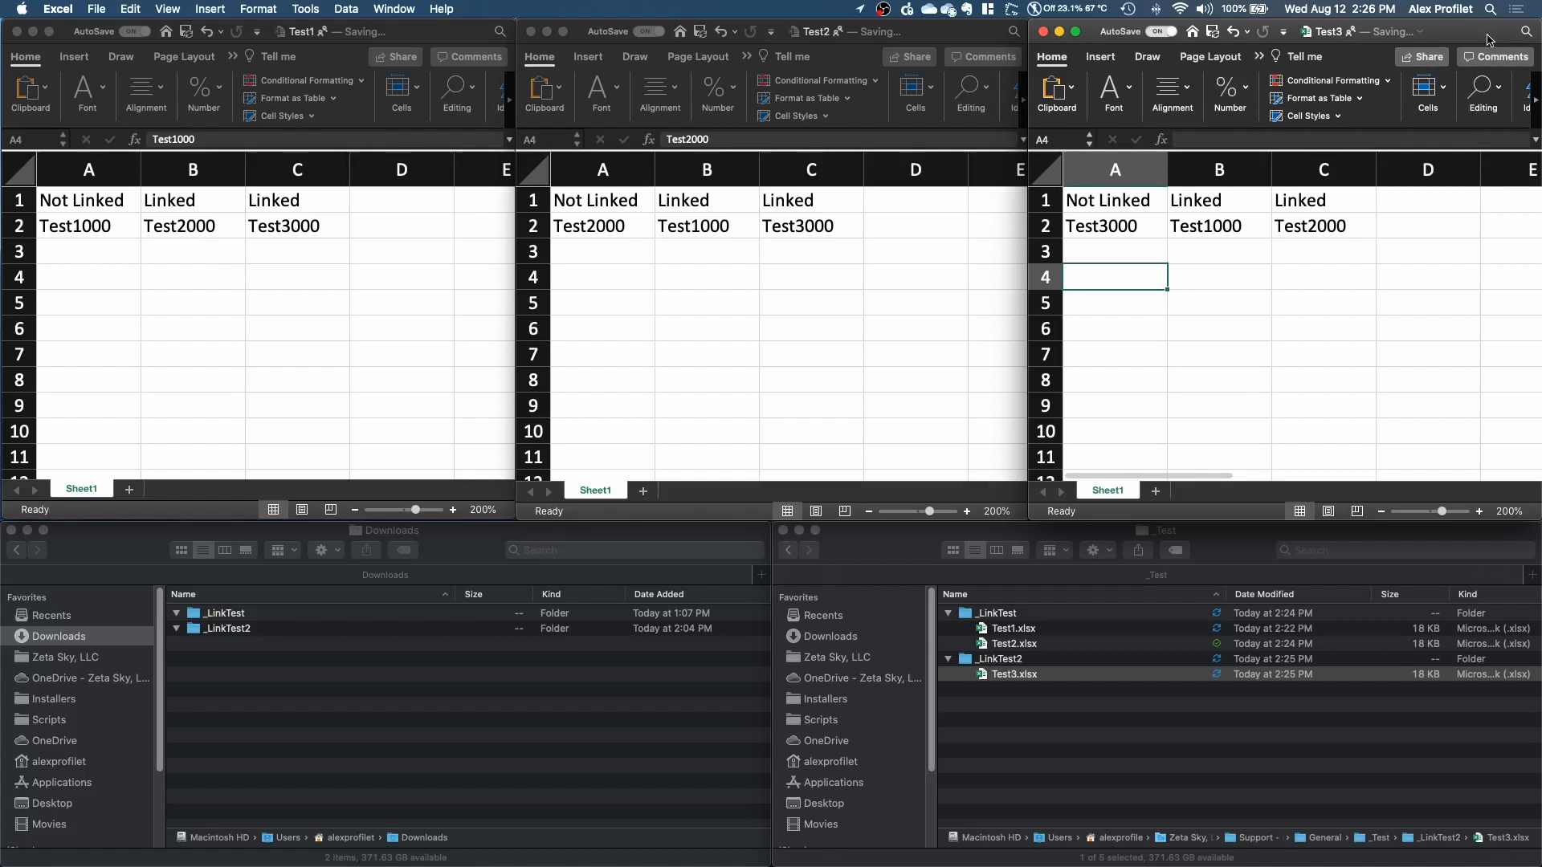
Close the Test1, Test2 and Test3 workbooks
left_click(974, 39)
left_click(441, 37)
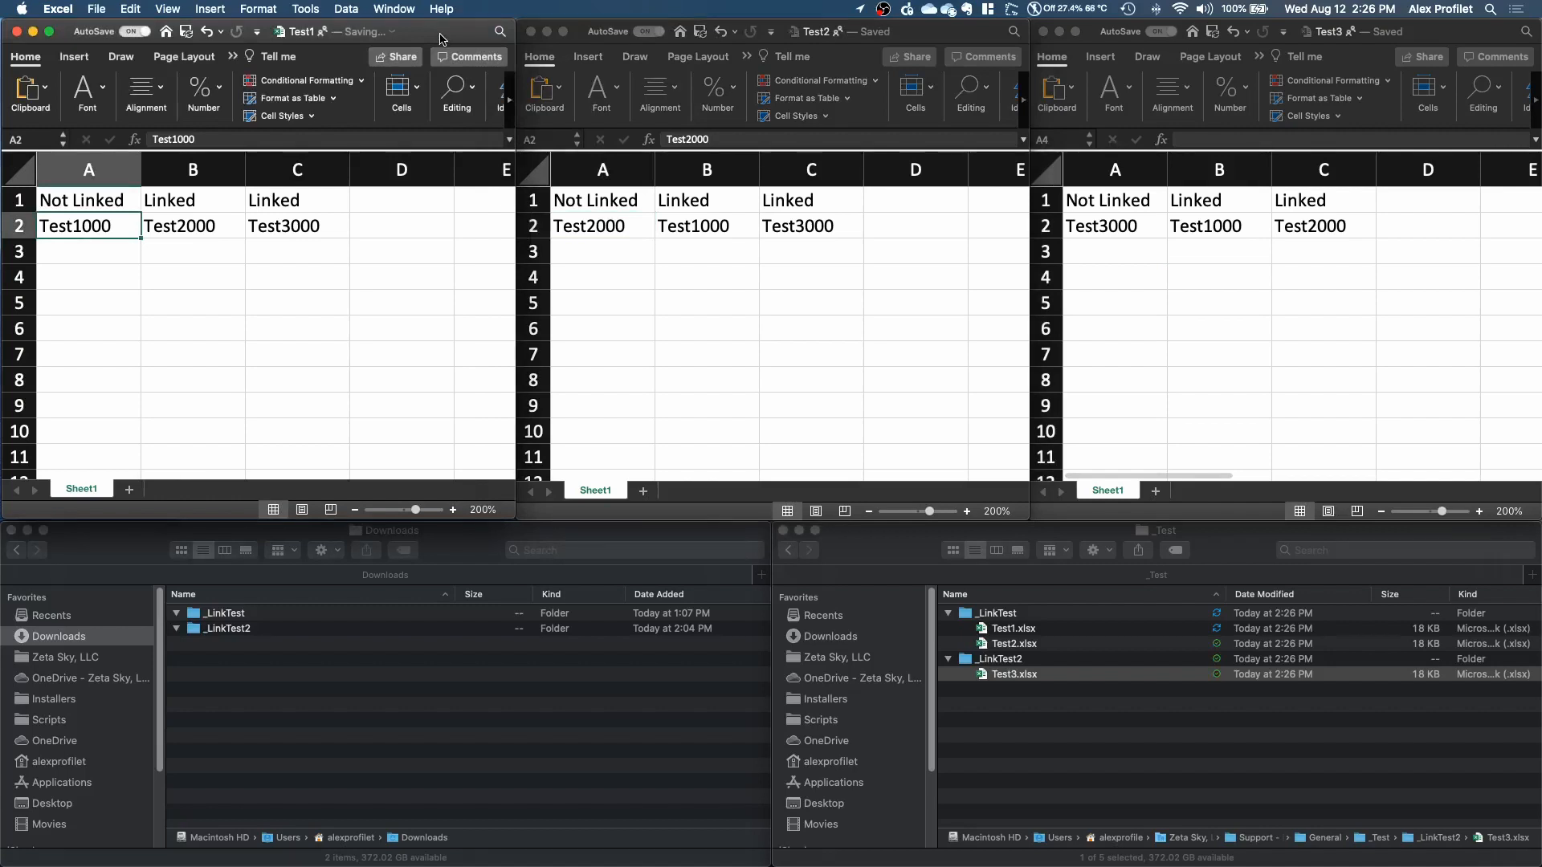
key("super+comma")
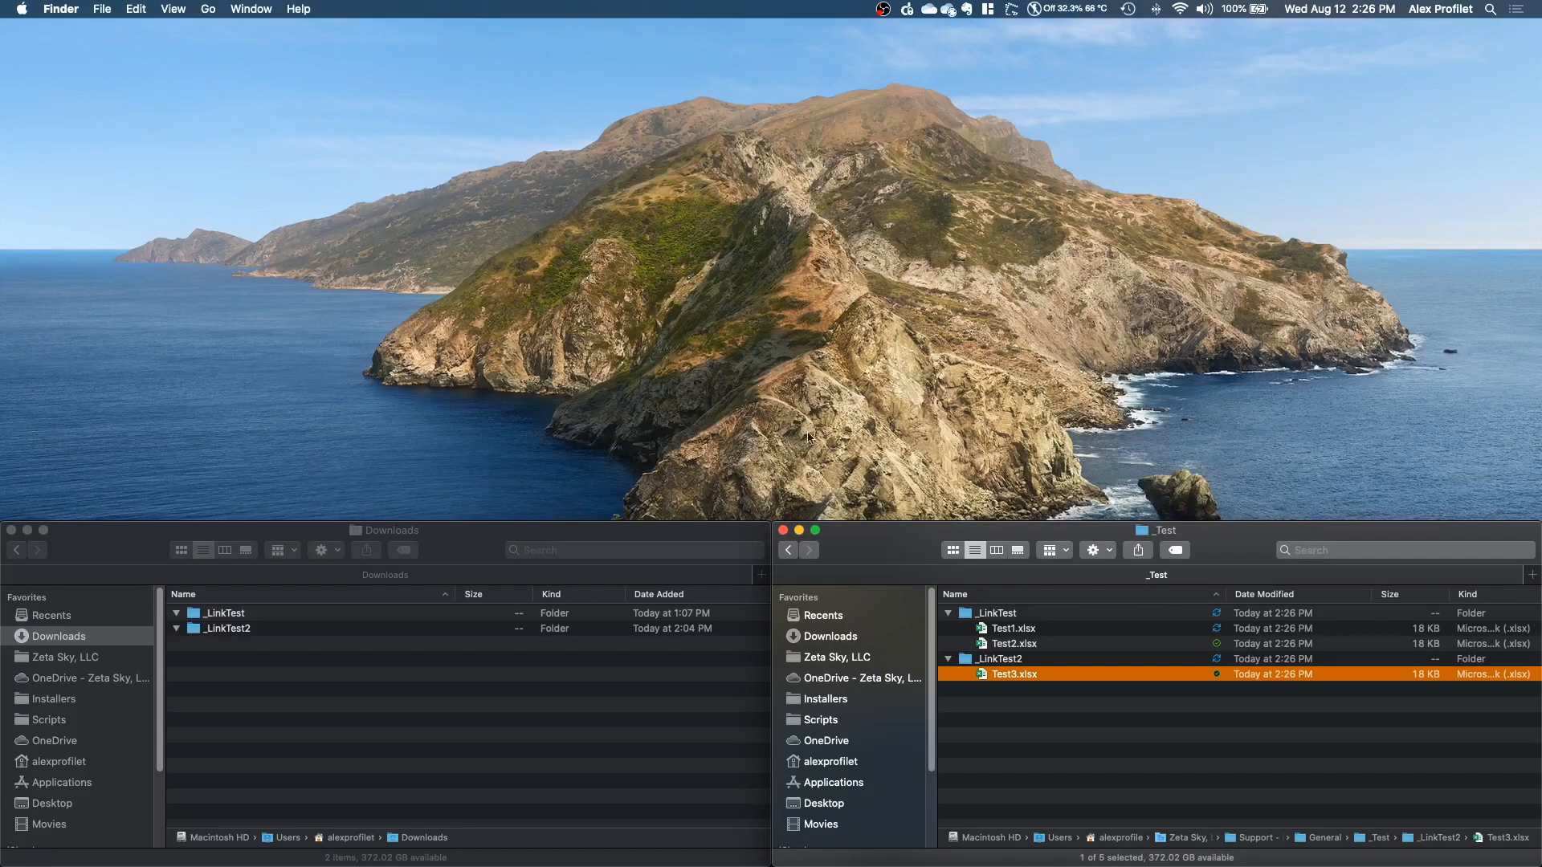
Reopen Test1 and Test2 from the synced _LinkTest folder, updating their external links, and open Test3 from _LinkTest2
left_click(1030, 630)
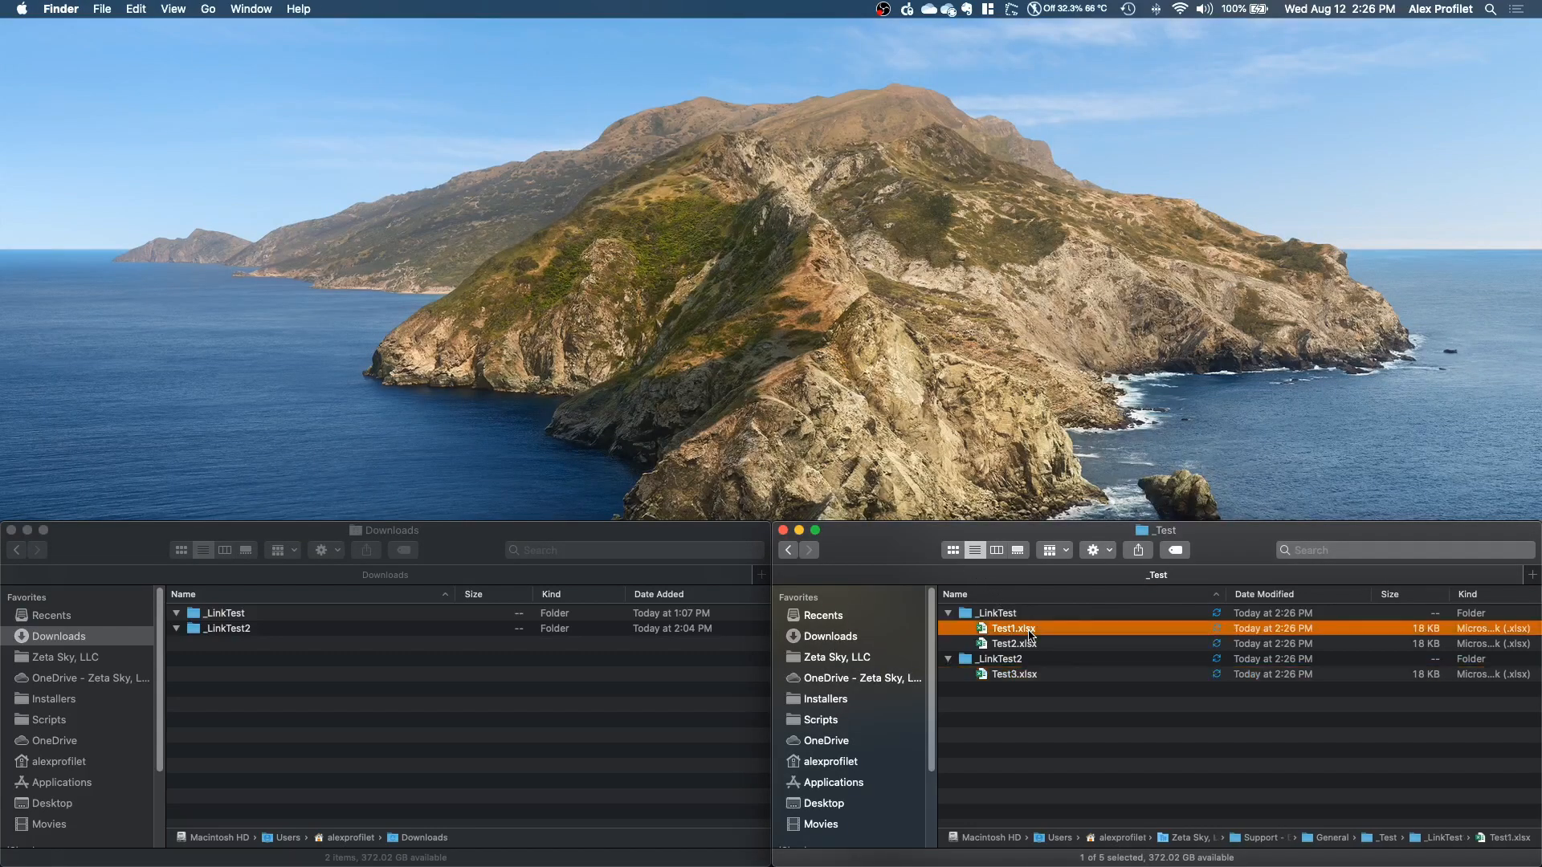
right_click(1029, 641)
left_click(1036, 635)
left_click(1019, 646, "super")
right_click(1018, 644)
left_click(1100, 464)
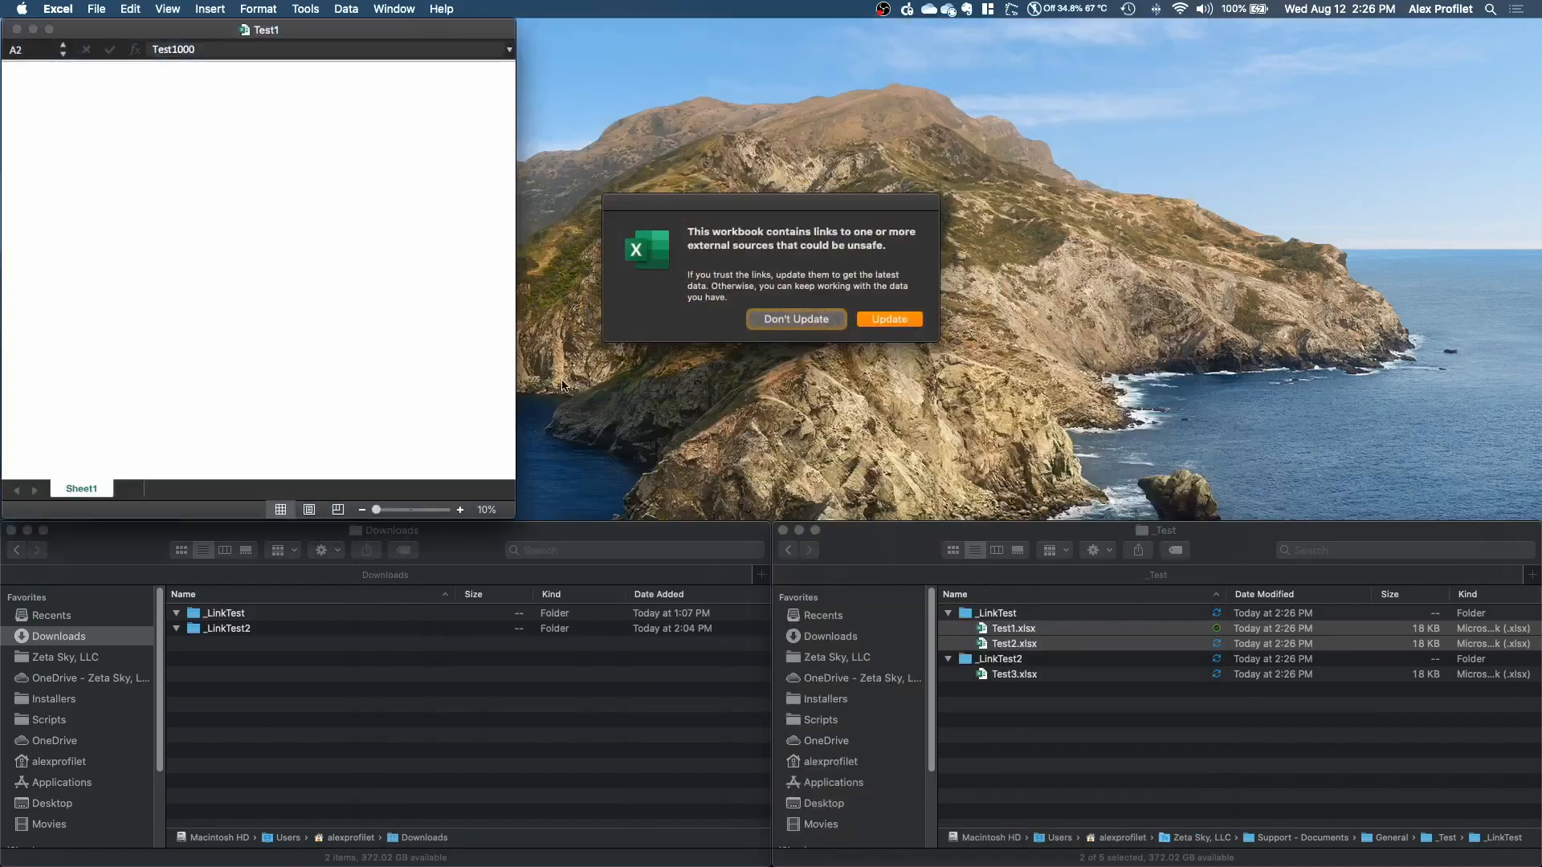
left_click(889, 320)
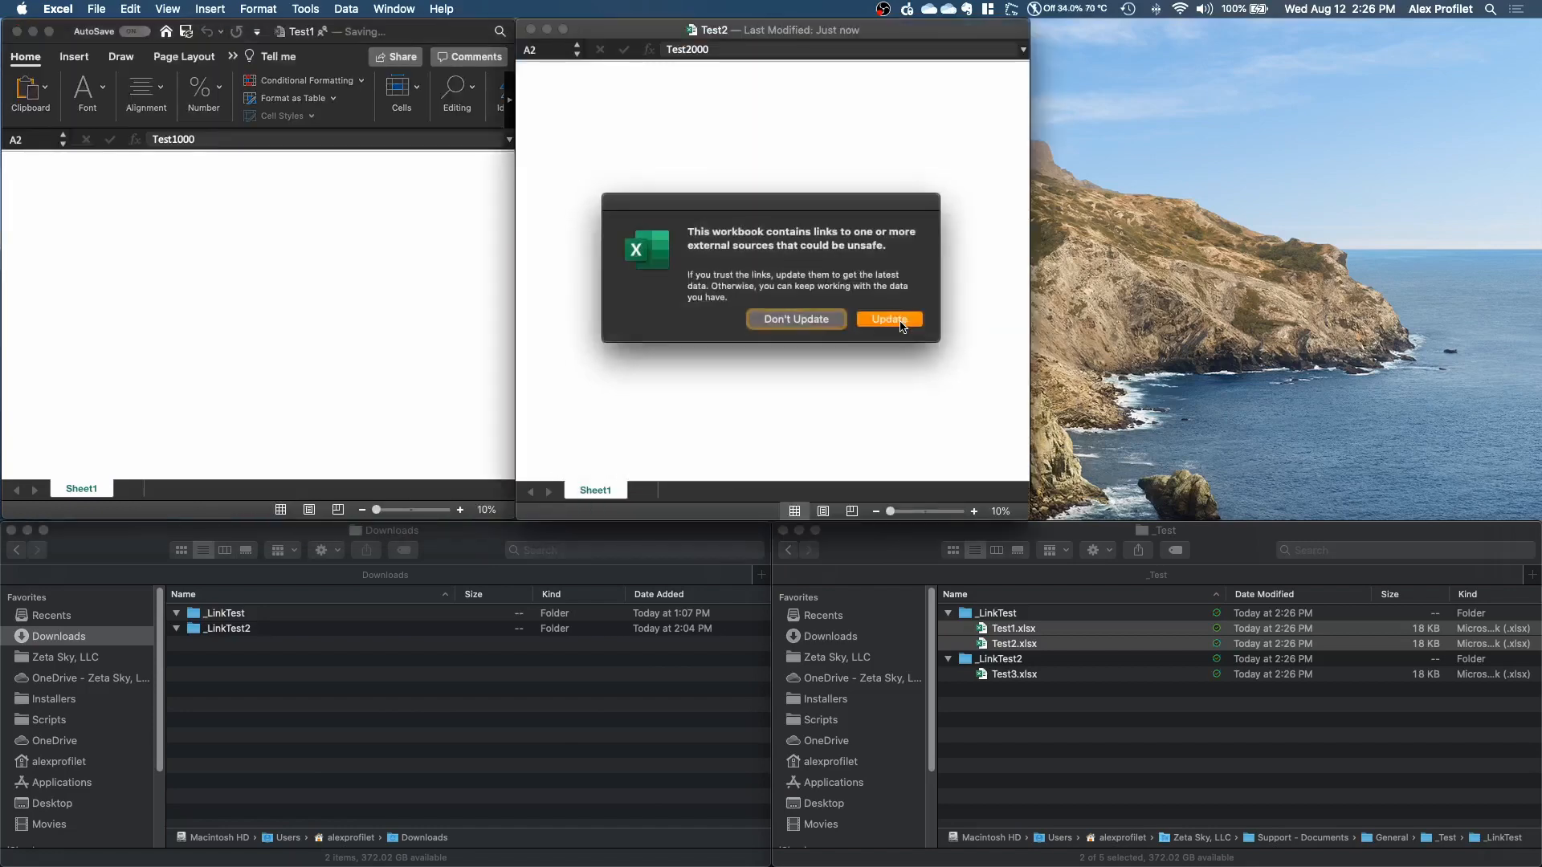
left_click(900, 321)
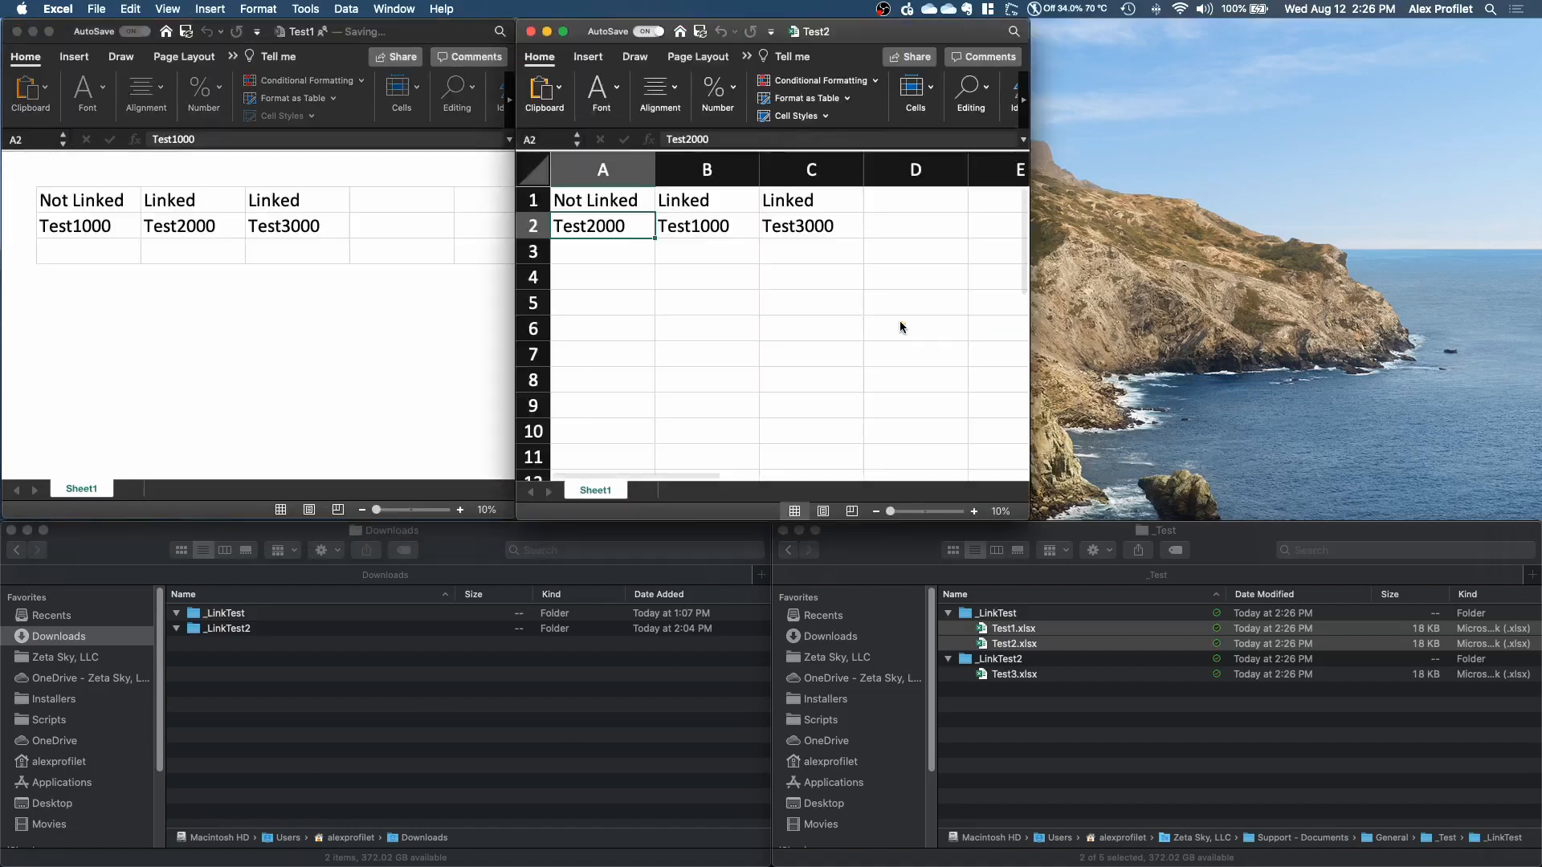
left_click(1027, 675)
double_click(1027, 675)
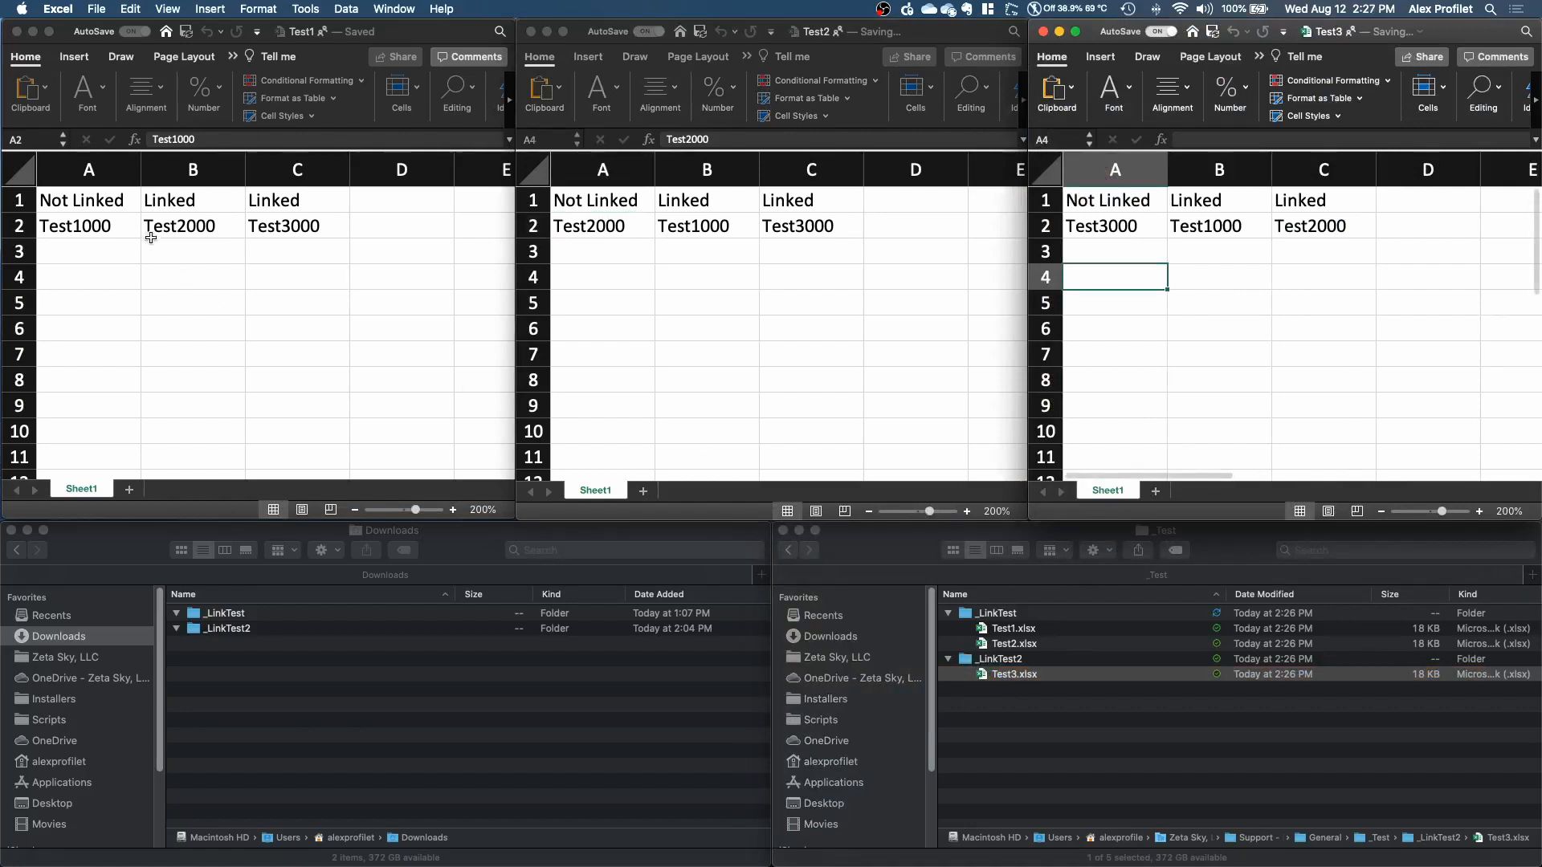
Set the unlinked cell A2 to Test10000 in Test1, Test20000 in Test2 and Test30000 in Test3
left_click(120, 232)
double_click(120, 232)
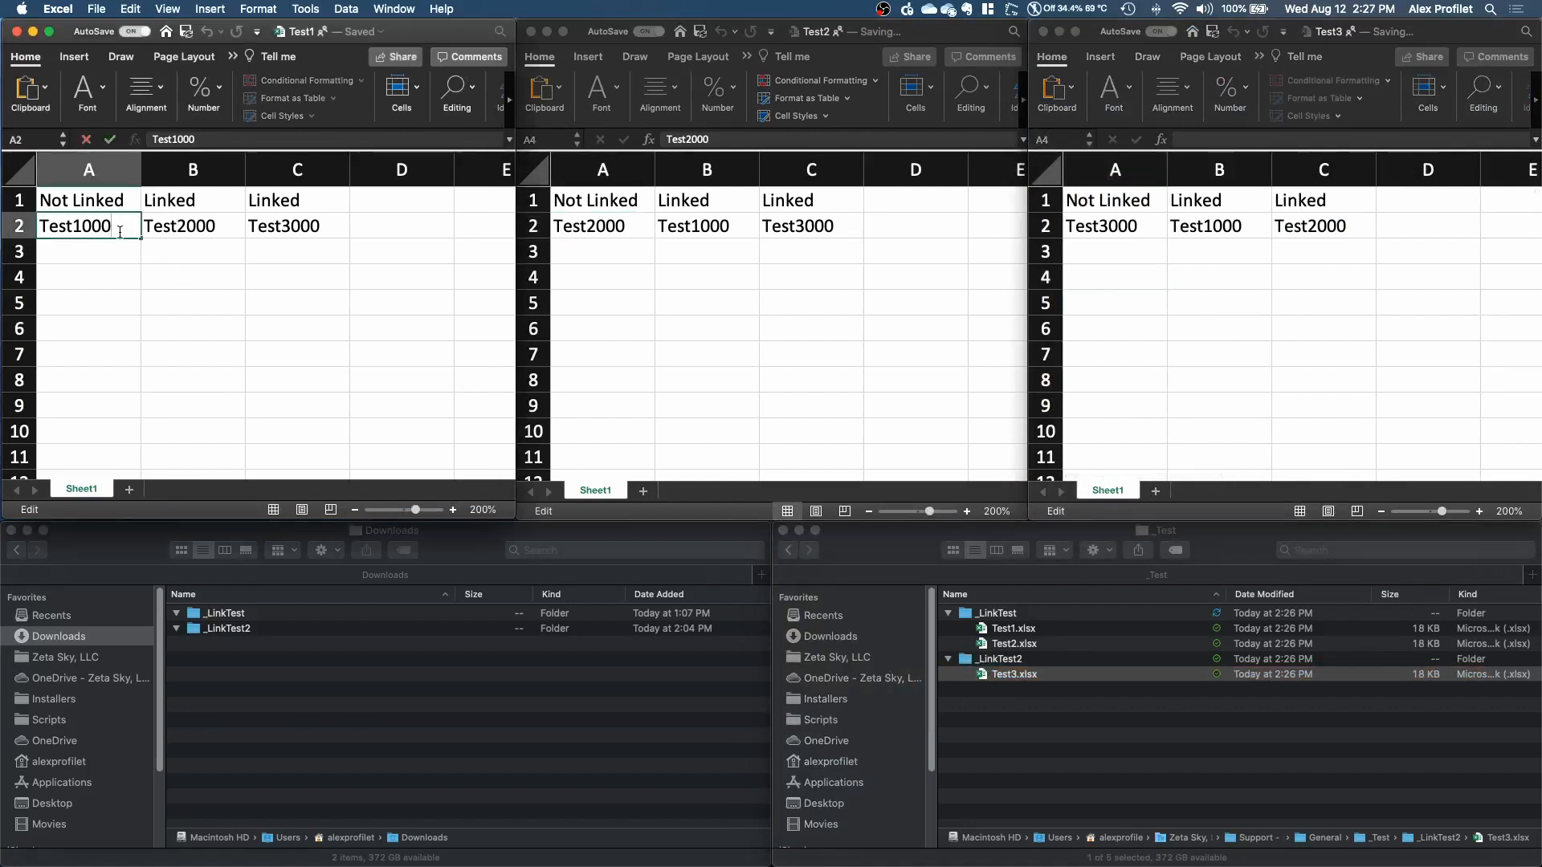
type("0")
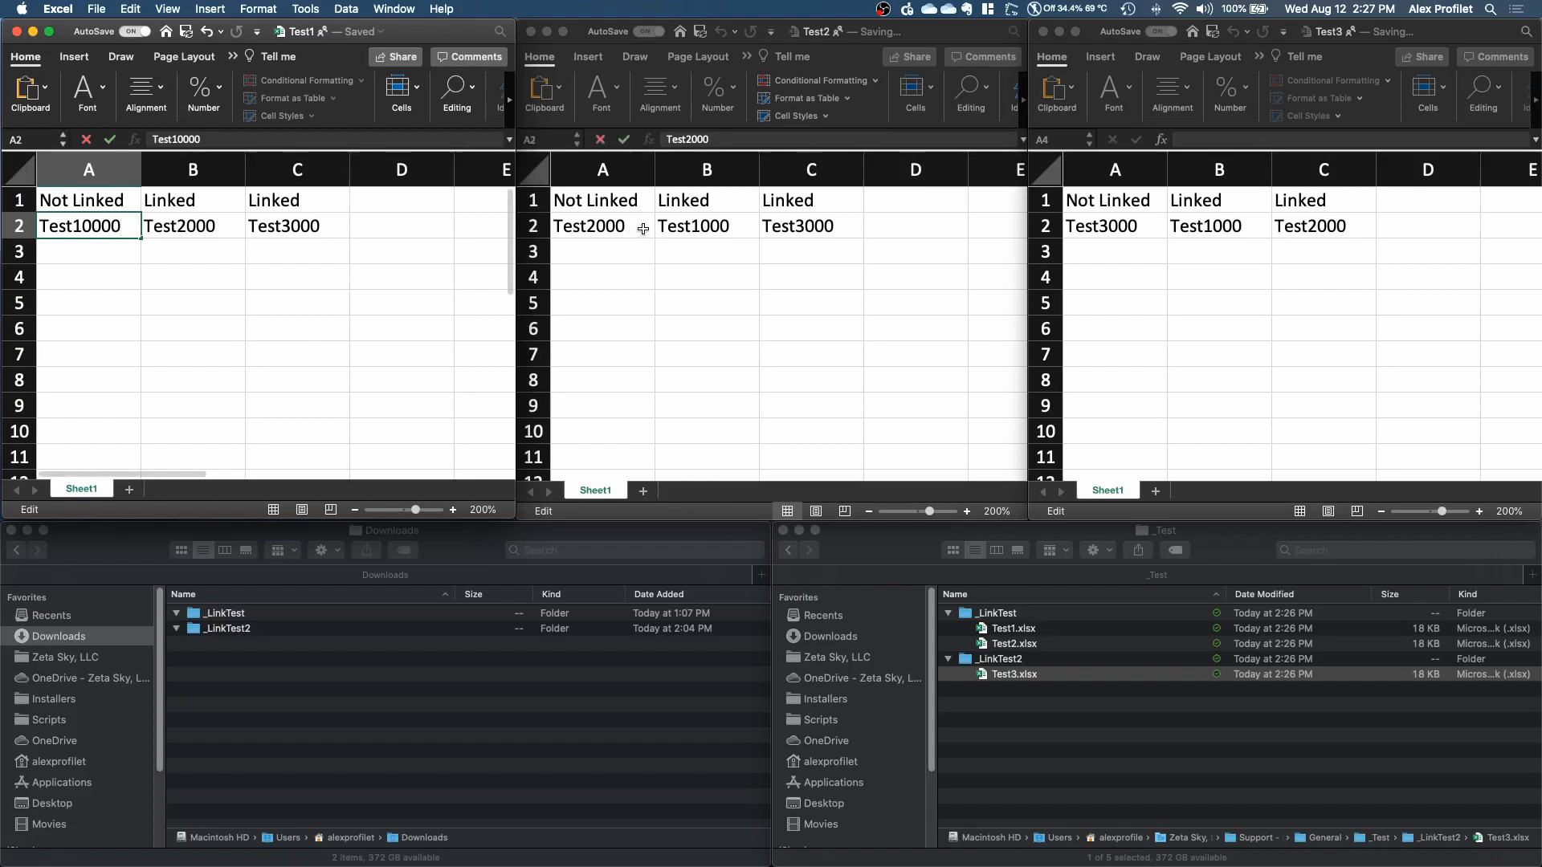
left_click(636, 229)
double_click(636, 229)
type("0")
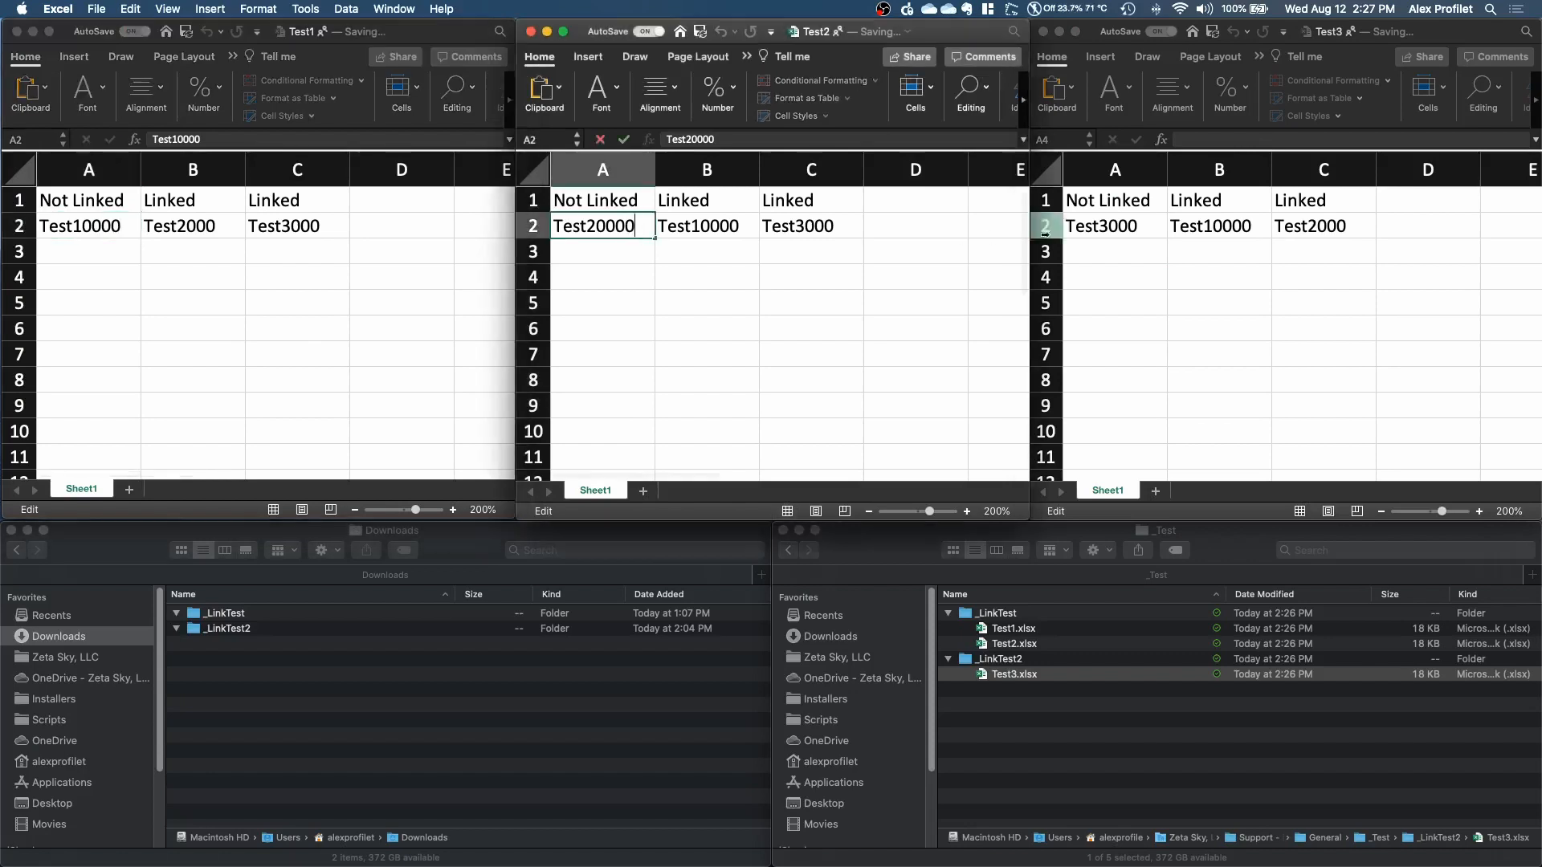
left_click(1154, 225)
double_click(1154, 225)
type("0")
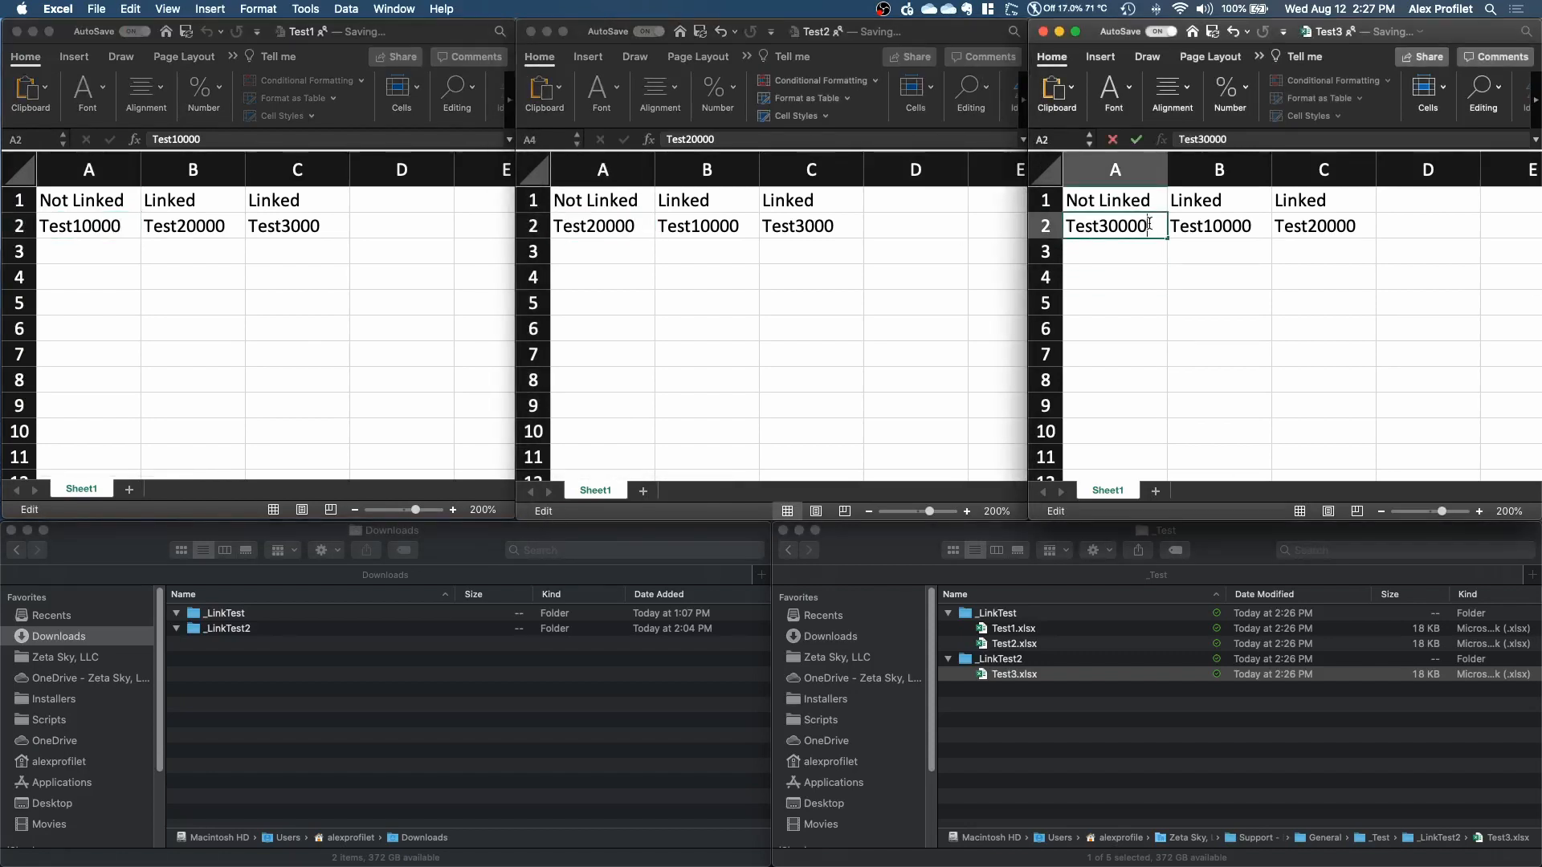
key("Return")
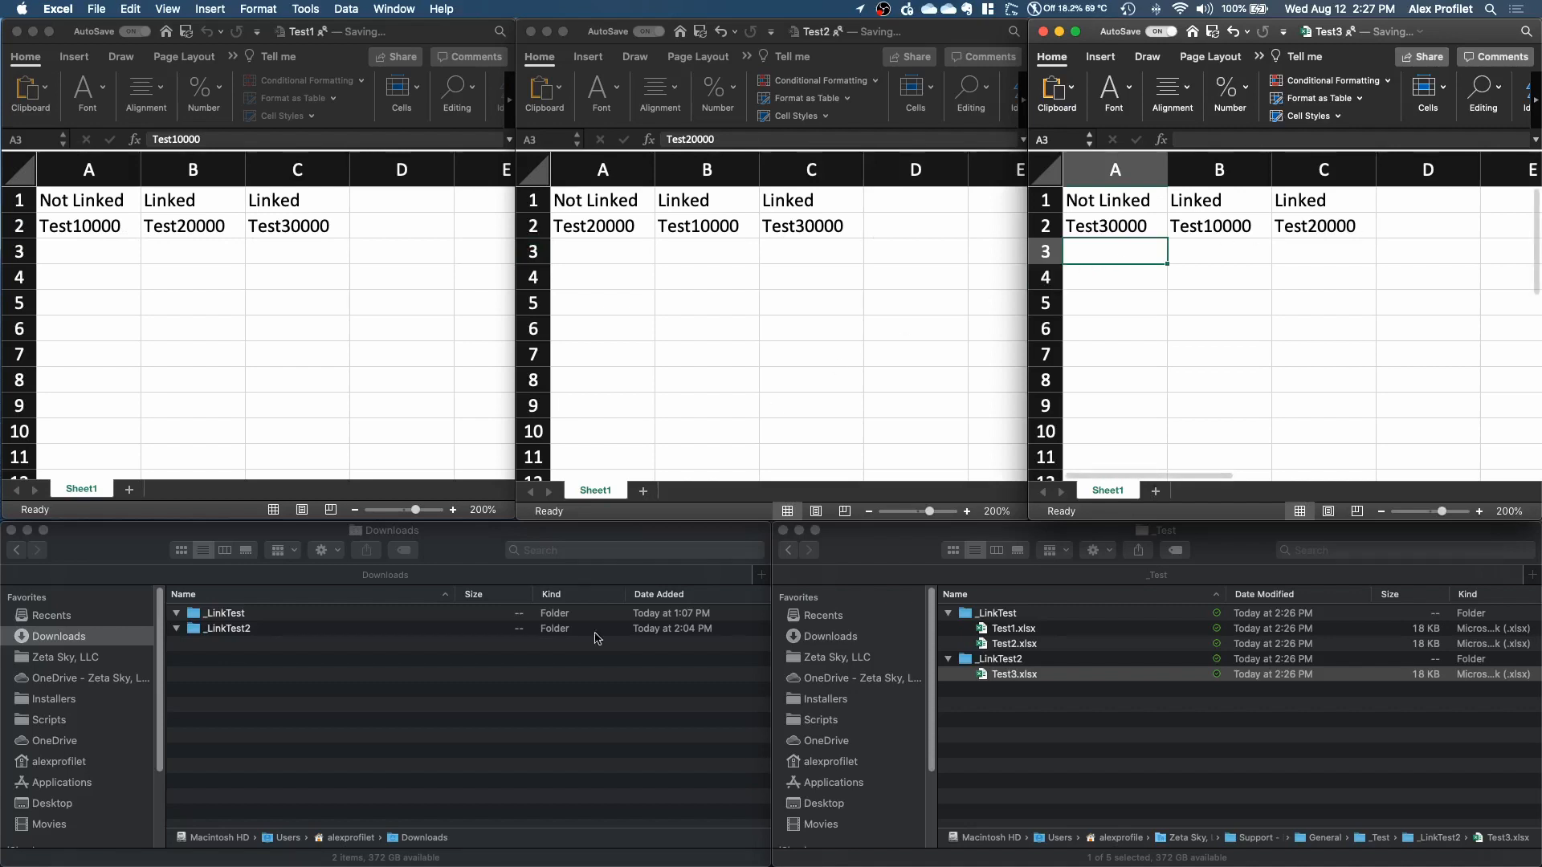
left_click(482, 749)
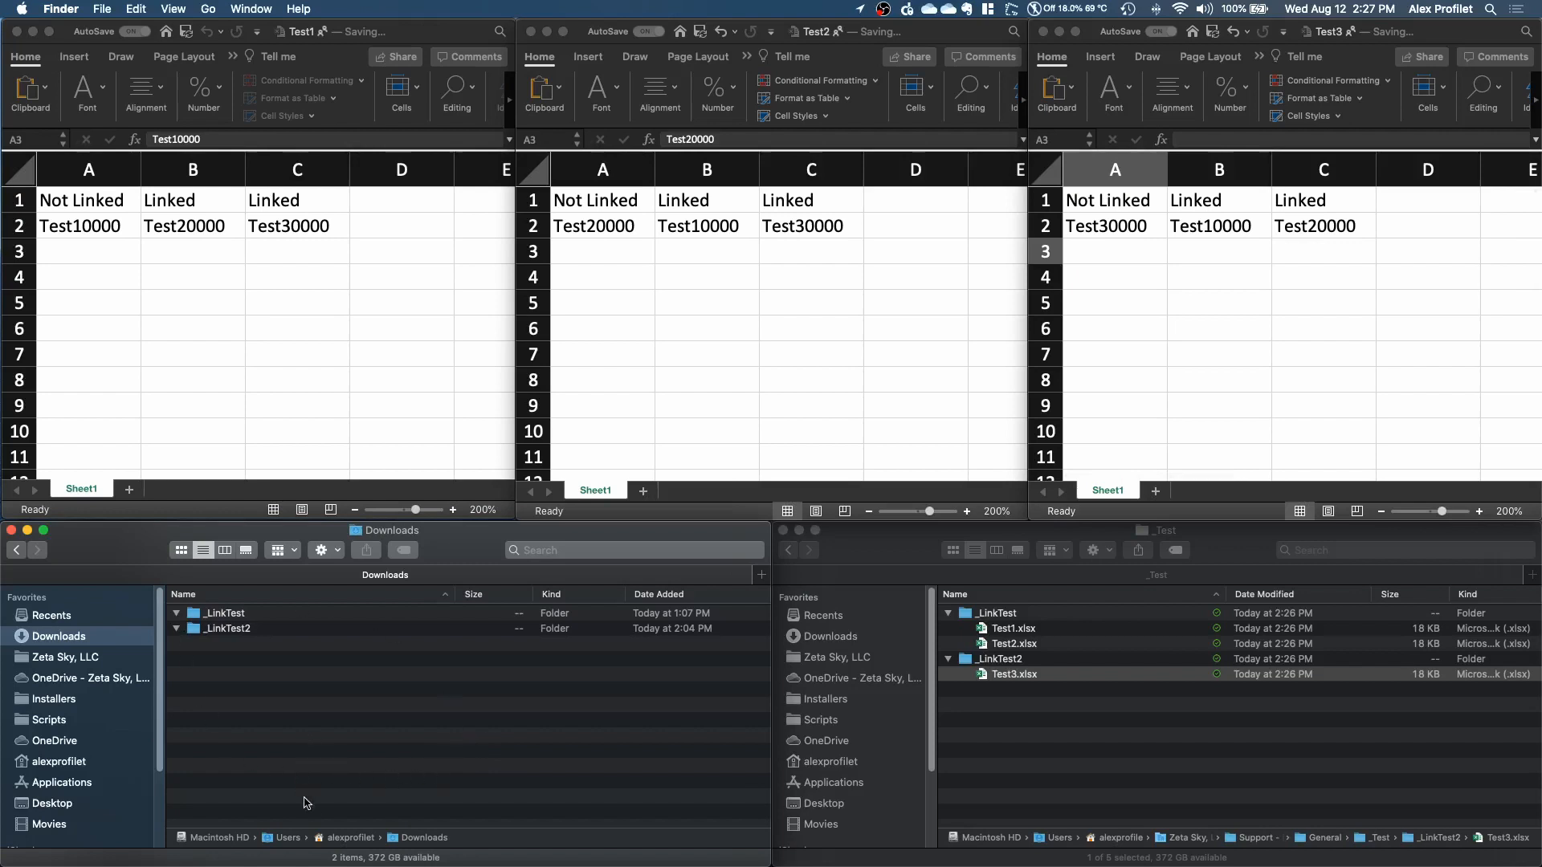
left_click(1196, 765)
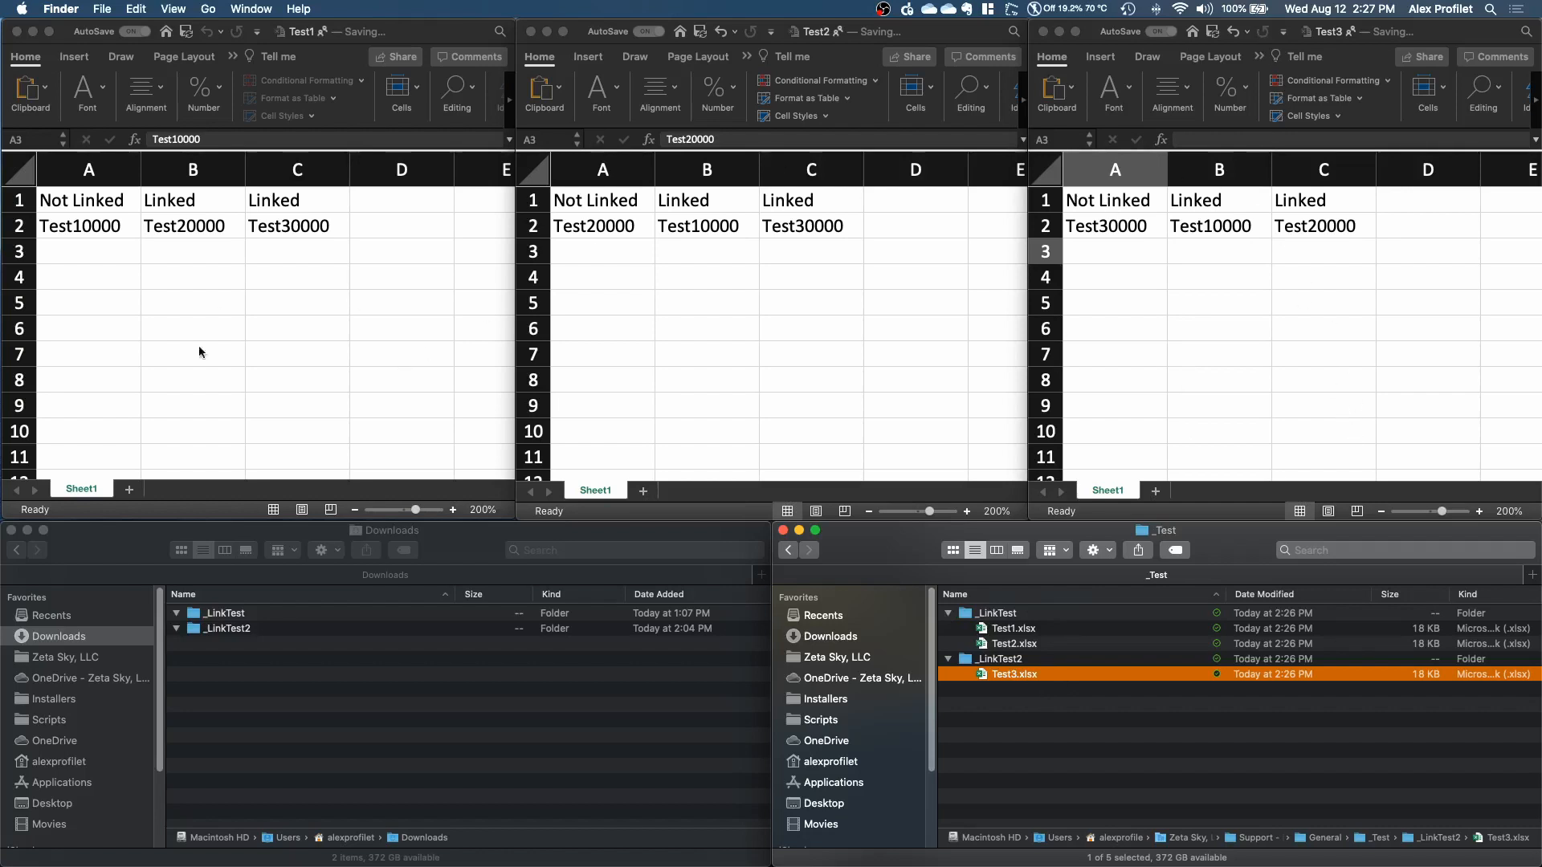
left_click(1139, 729)
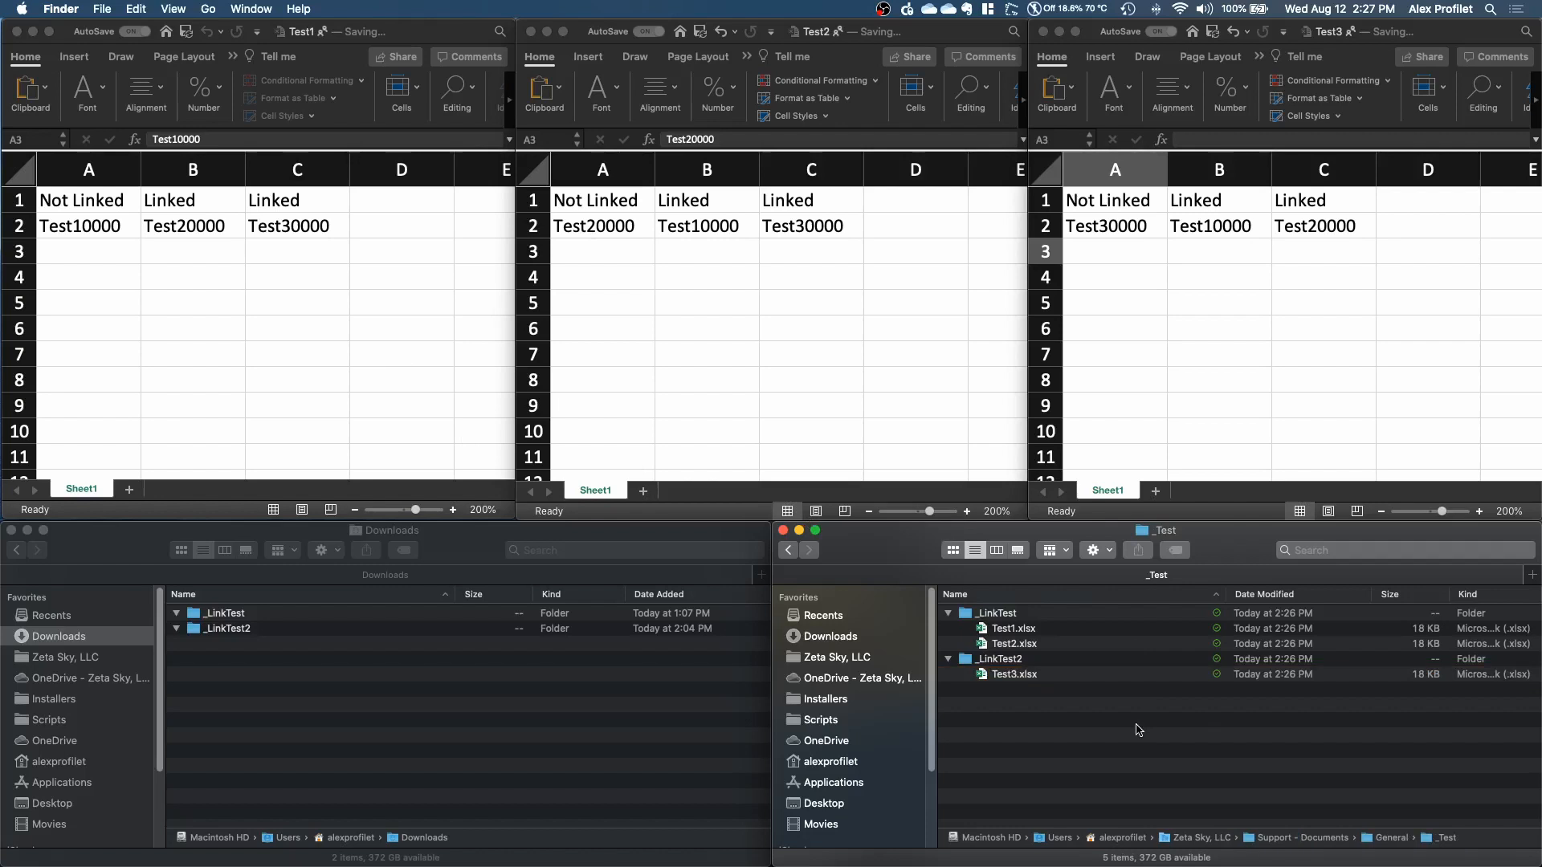